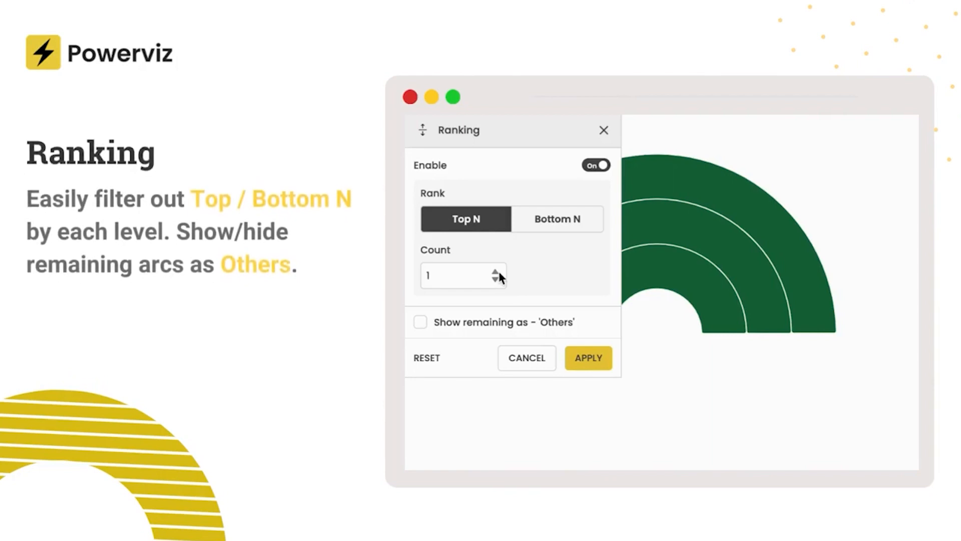
{"action": "left_click", "coordinate": [587, 357]}
{"action": "left_click", "coordinate": [554, 219]}
{"action": "left_click", "coordinate": [495, 271]}
{"action": "left_click", "coordinate": [495, 272]}
{"action": "left_click", "coordinate": [585, 357]}
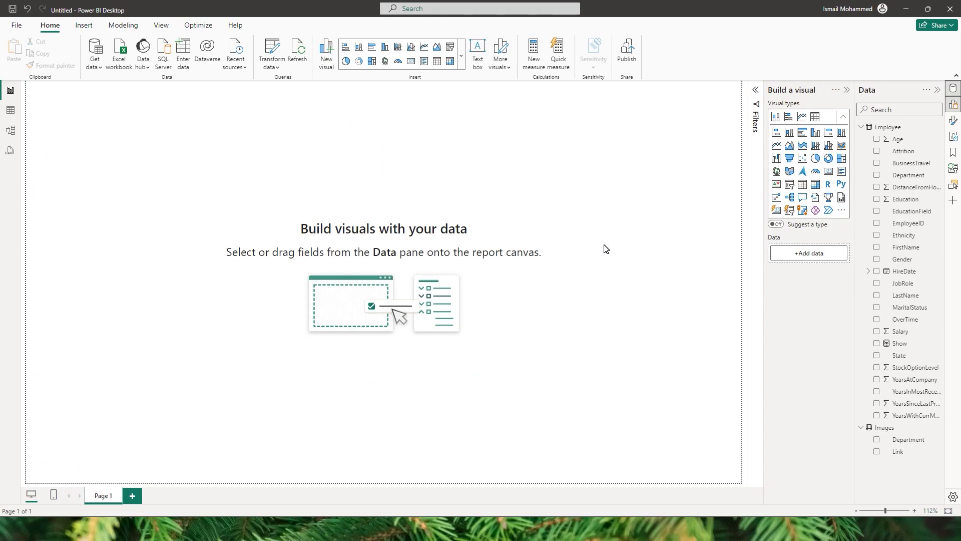
Search the Power BI visuals gallery for "Sun" and add the Sunburst by Powerviz visual to the report.
{"action": "left_click", "coordinate": [461, 57]}
{"action": "scroll", "coordinate": [443, 277], "scroll_direction": "down", "scroll_amount": 1}
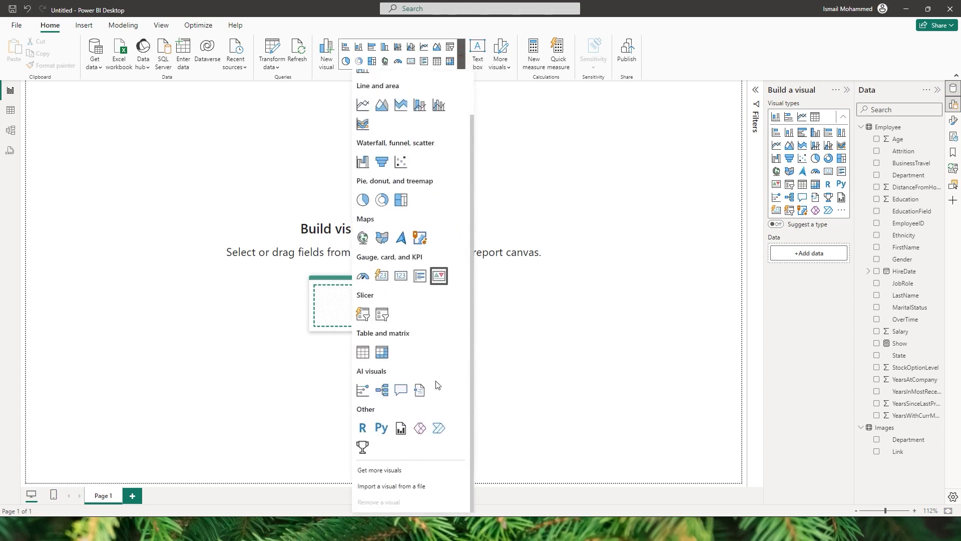
{"action": "left_click", "coordinate": [384, 471]}
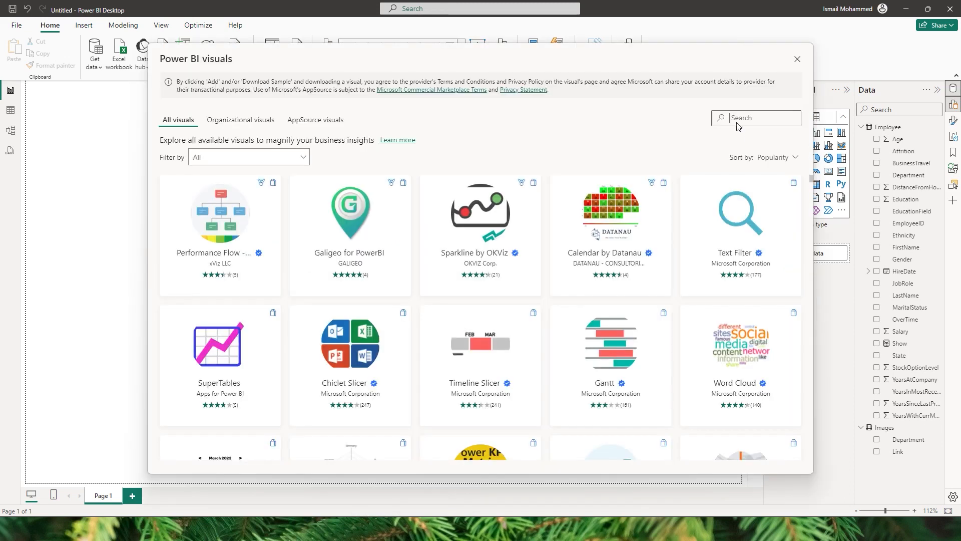
{"action": "type", "text": "Sun"}
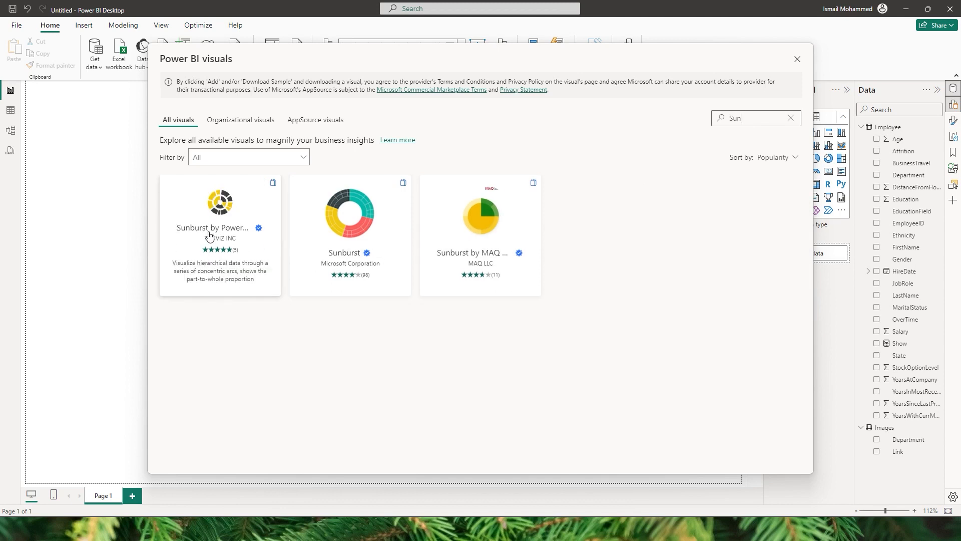
{"action": "left_click", "coordinate": [223, 235]}
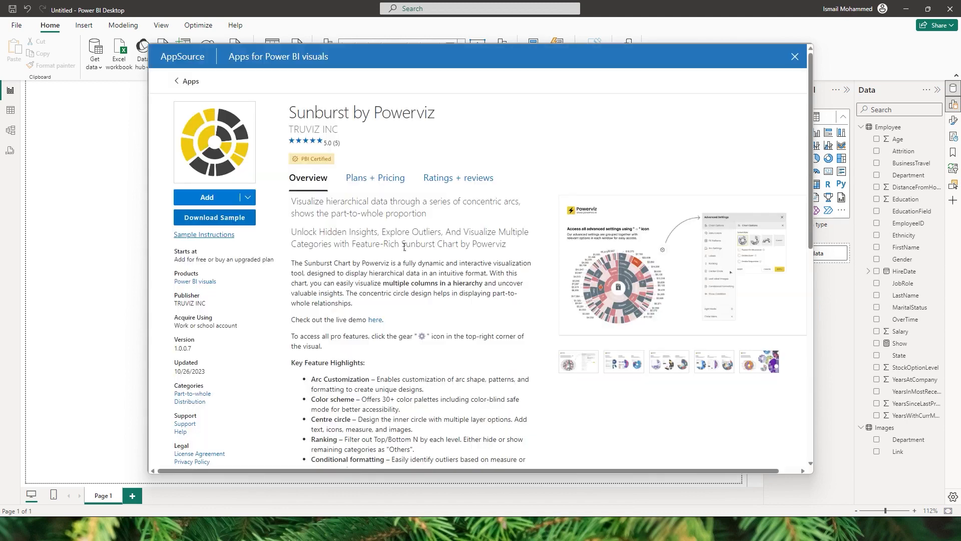
{"action": "left_click", "coordinate": [213, 200]}
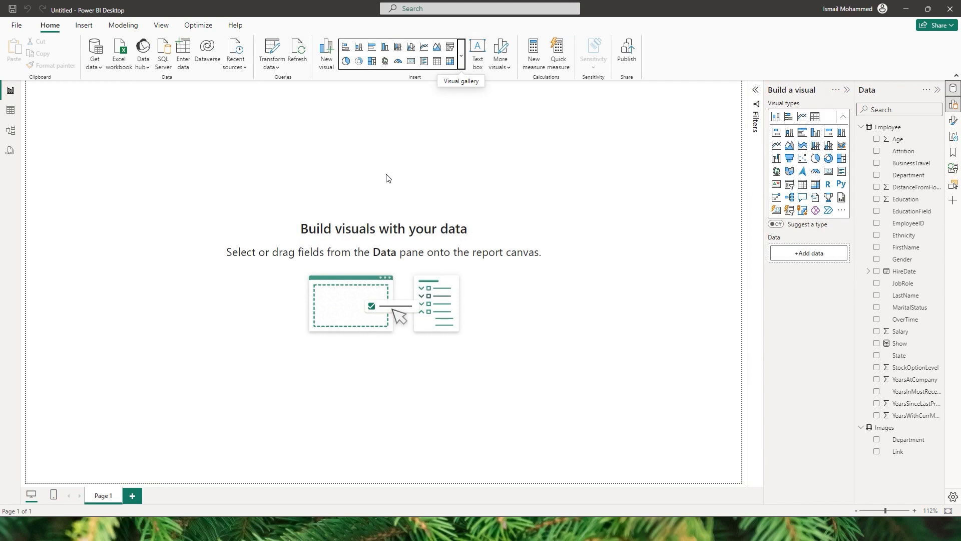
{"action": "key", "text": "Return"}
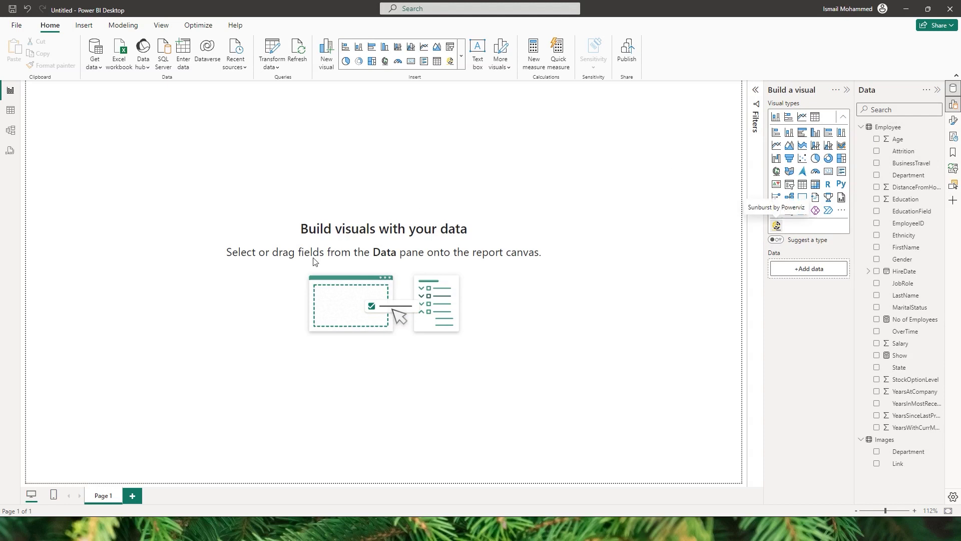
Enlarge the Sunburst visual on the canvas and assign JobRole as category and No of Employees as measure.
{"action": "left_click_drag", "start_coordinate": [189, 238], "coordinate": [656, 438]}
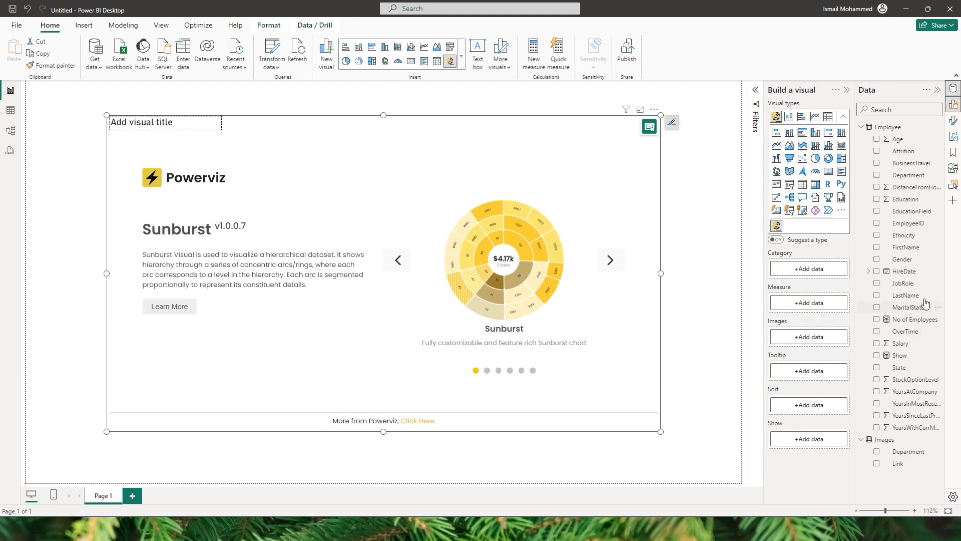
{"action": "left_click_drag", "start_coordinate": [921, 282], "coordinate": [808, 270]}
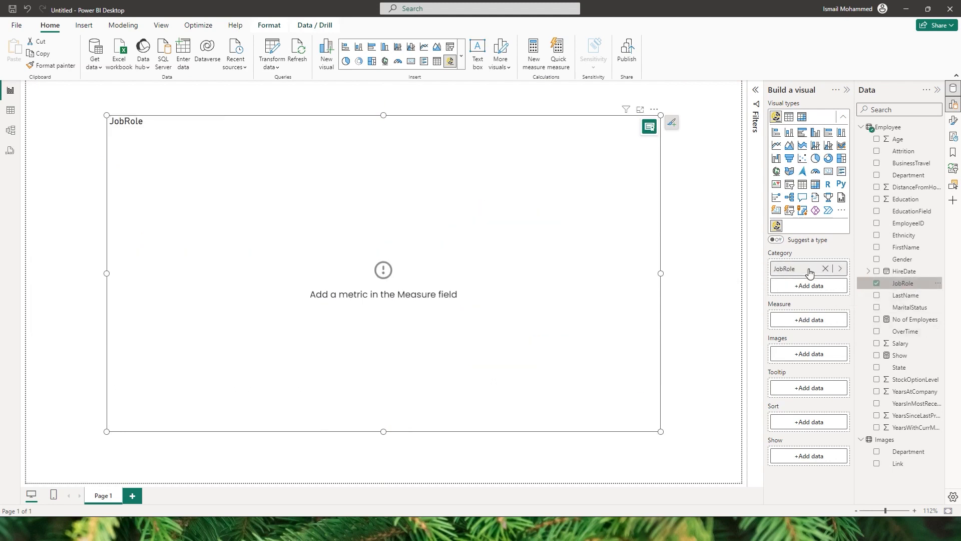
{"action": "left_click_drag", "start_coordinate": [921, 324], "coordinate": [809, 320]}
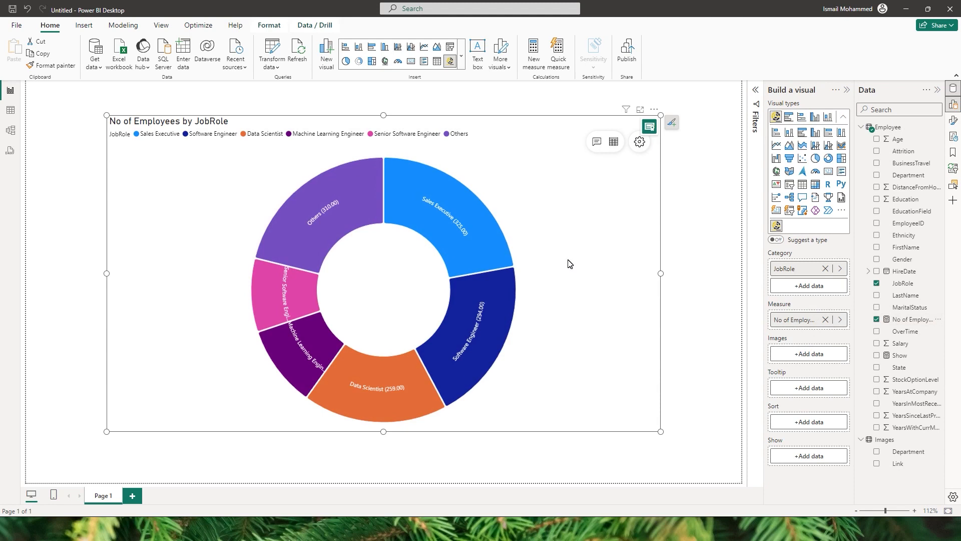
Extend the sunburst's category hierarchy with Attrition below JobRole and Department above it.
{"action": "mouse_move", "coordinate": [344, 220]}
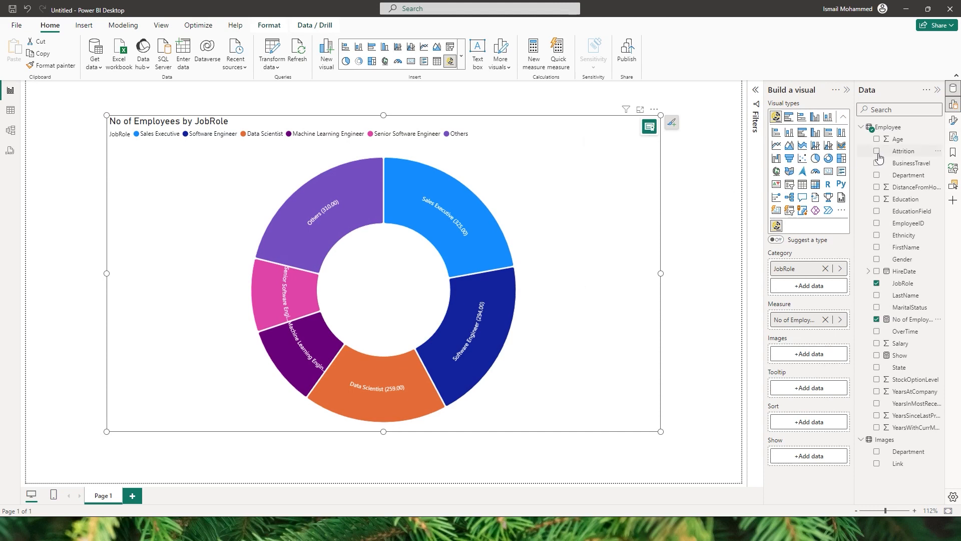
{"action": "left_click_drag", "start_coordinate": [911, 152], "coordinate": [809, 281]}
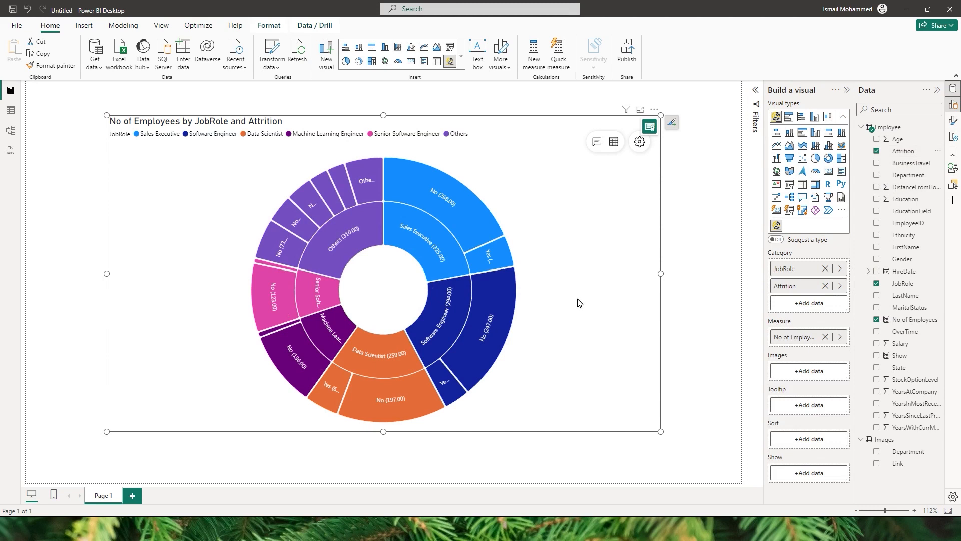
{"action": "left_click_drag", "start_coordinate": [909, 175], "coordinate": [801, 266]}
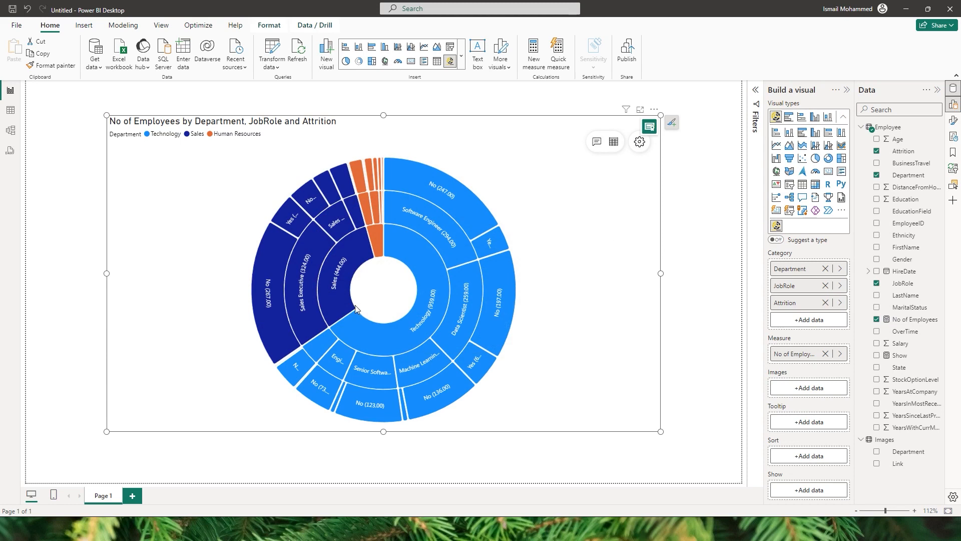
Drill into the Sales arc and its Manager arc, and return to the full department hierarchy.
{"action": "mouse_move", "coordinate": [338, 291]}
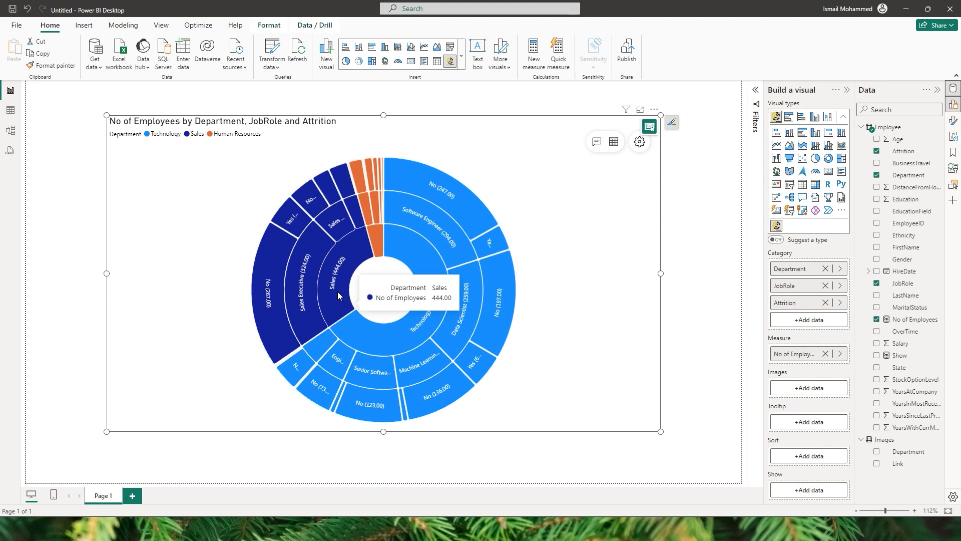
{"action": "left_click", "coordinate": [338, 292]}
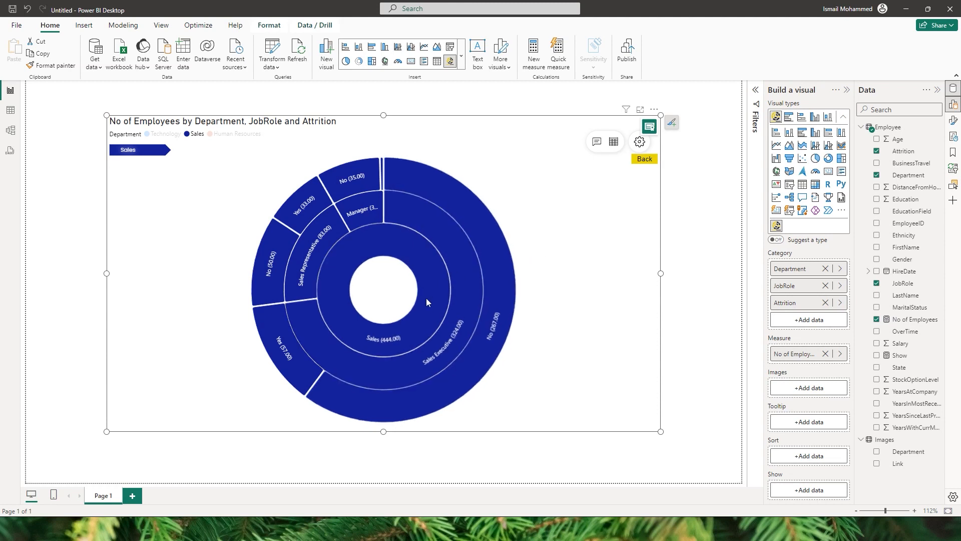
{"action": "mouse_move", "coordinate": [425, 308]}
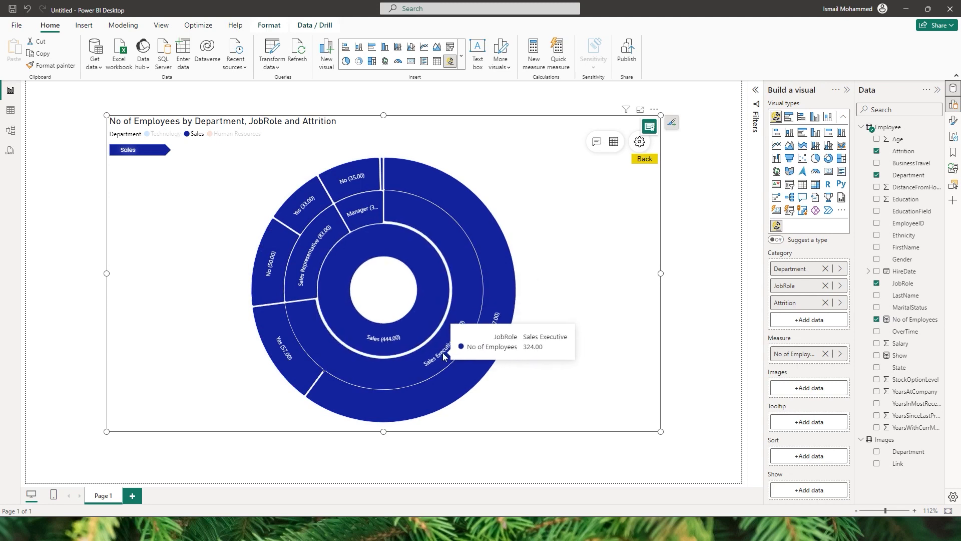
{"action": "mouse_move", "coordinate": [313, 253]}
{"action": "mouse_move", "coordinate": [355, 211]}
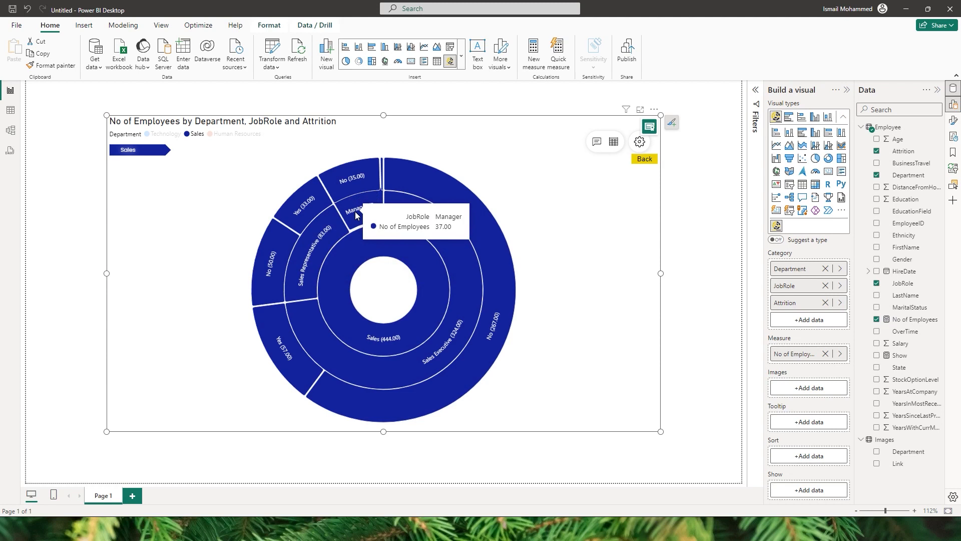
{"action": "left_click", "coordinate": [355, 212]}
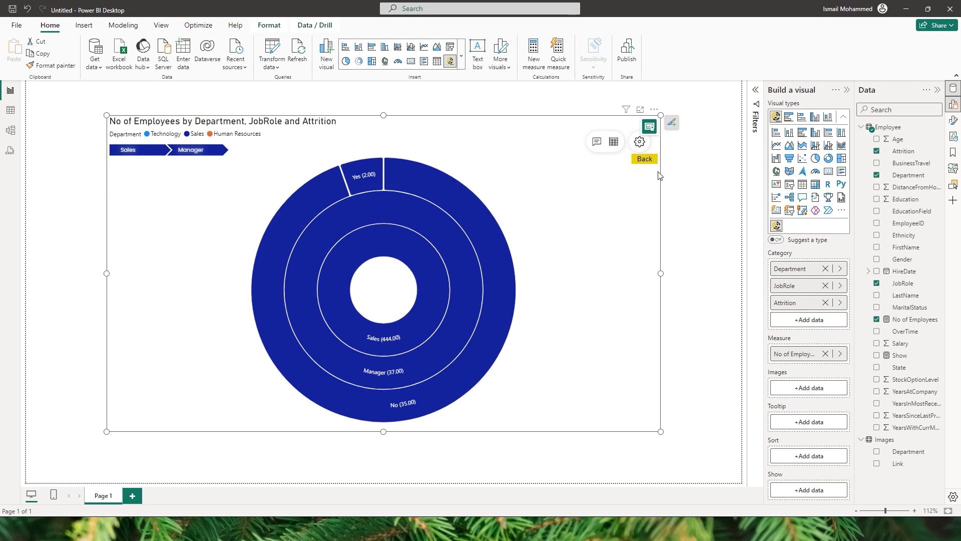
{"action": "left_click", "coordinate": [644, 159]}
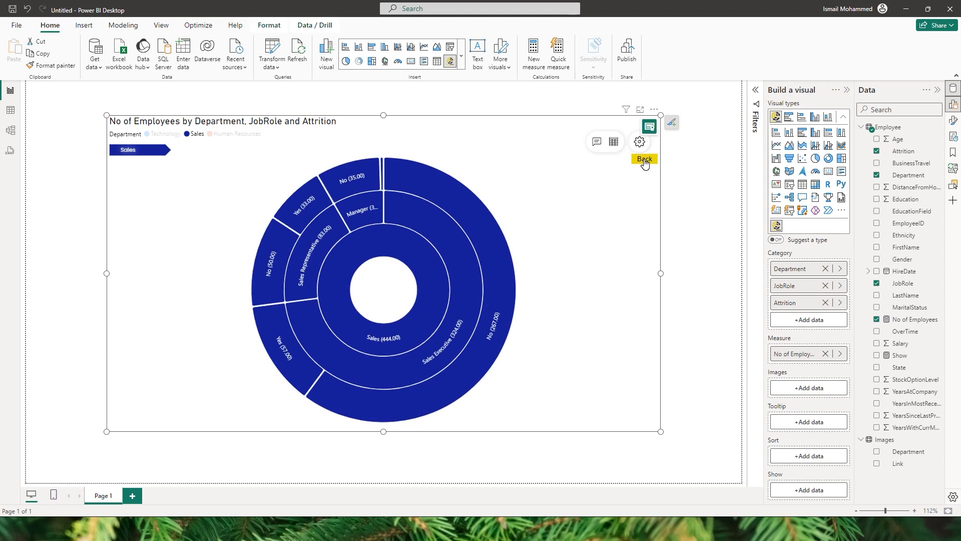
{"action": "left_click", "coordinate": [644, 161]}
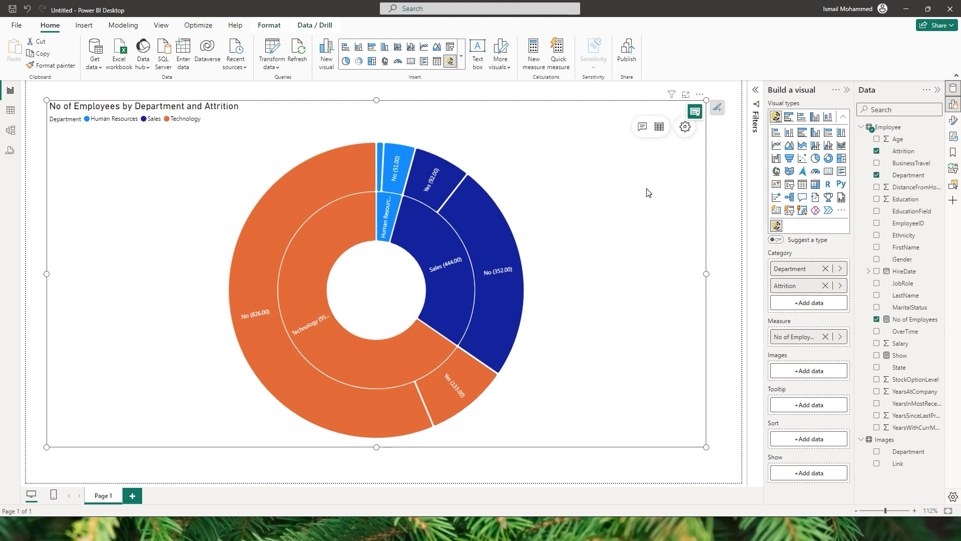
Create an annotation on the Technology department's Yes attrition arc with the text "WLB Rating is quite low".
{"action": "left_click", "coordinate": [646, 132]}
{"action": "left_click", "coordinate": [650, 142]}
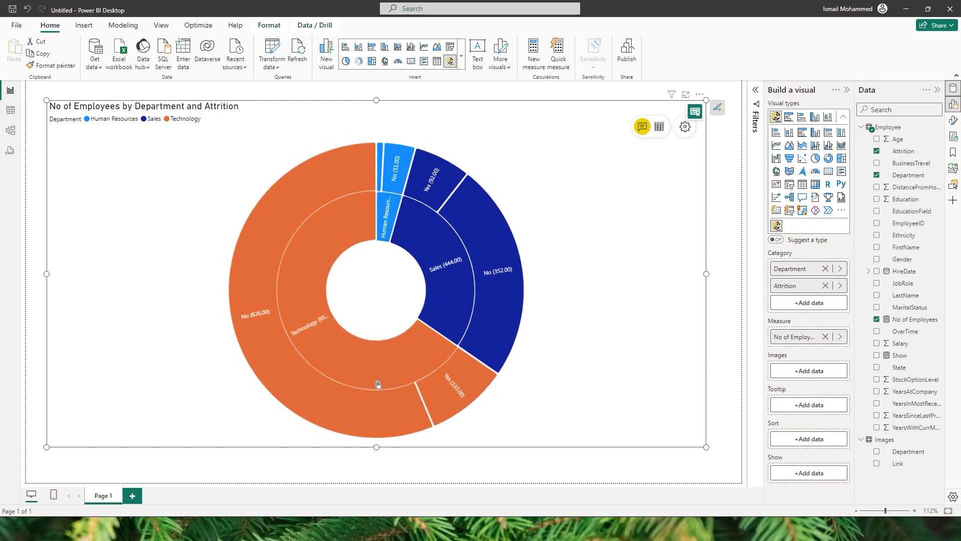
{"action": "left_click", "coordinate": [456, 392]}
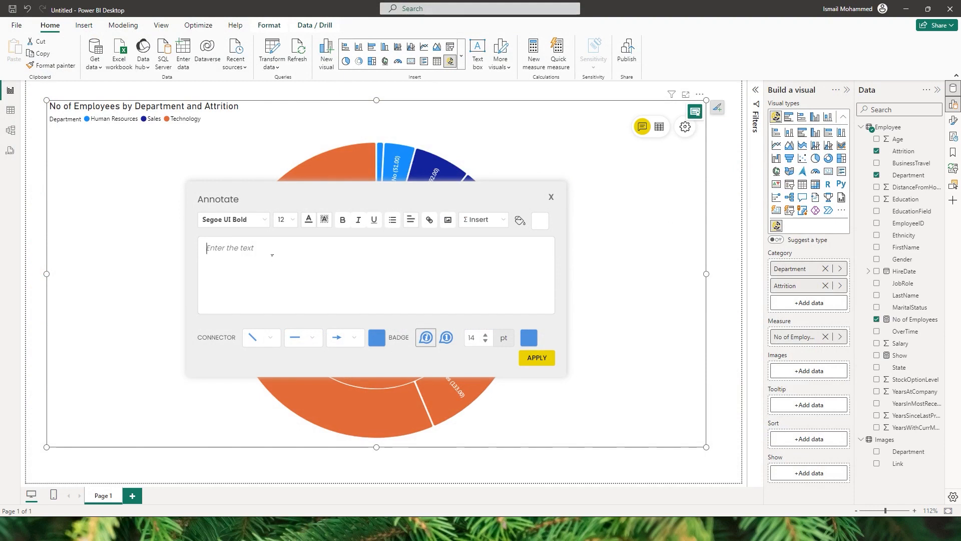
{"action": "type", "text": "WLB Rating is quite low"}
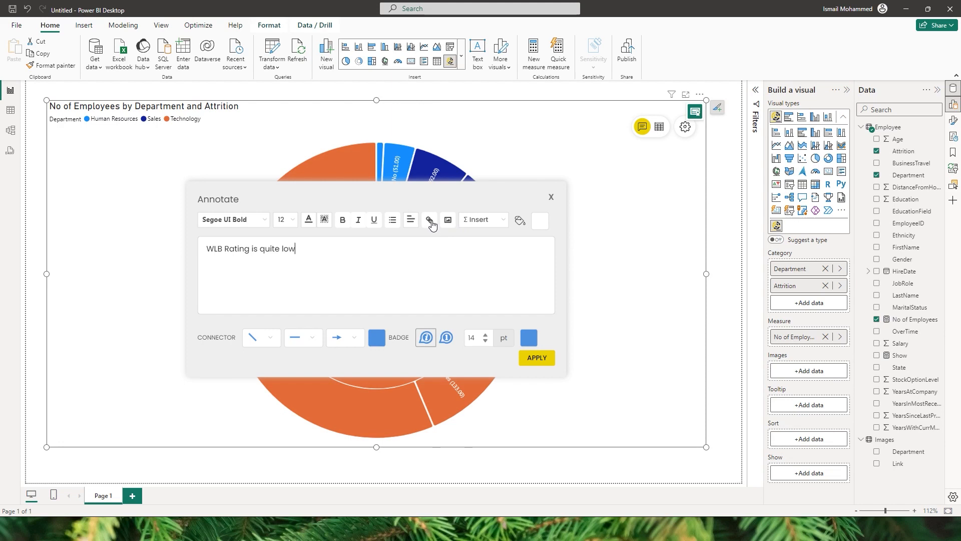
Review the annotation's measure insertion and connector options, and apply the annotation to the chart.
{"action": "left_click", "coordinate": [491, 225]}
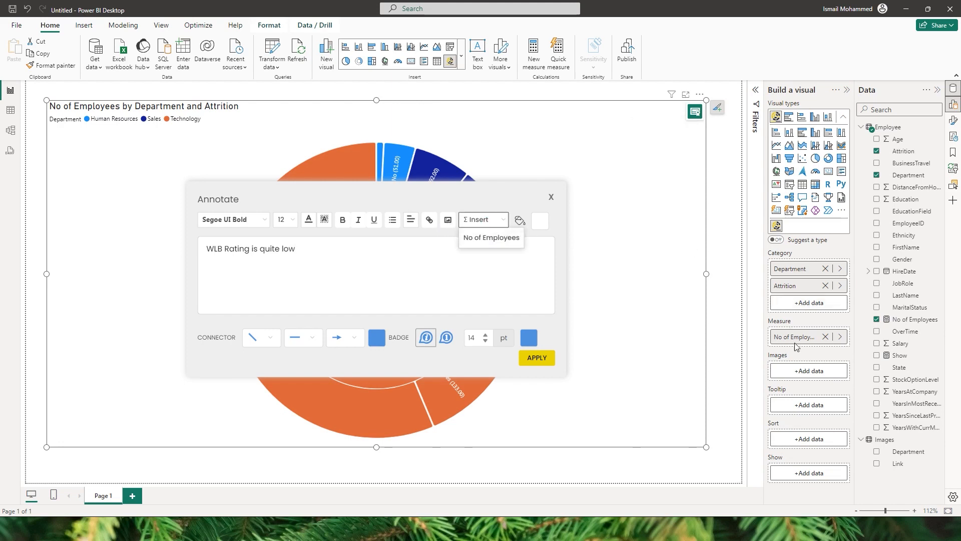
{"action": "left_click", "coordinate": [503, 279]}
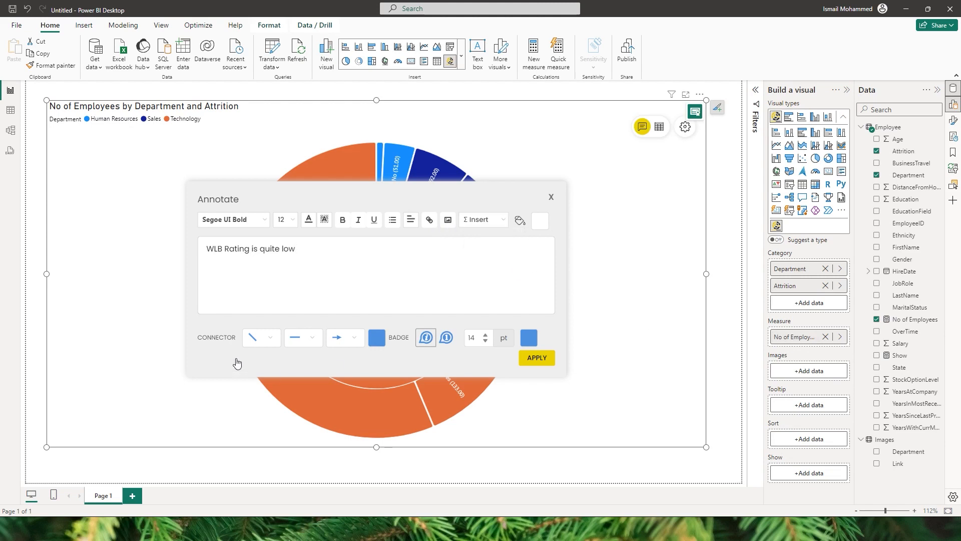
{"action": "left_click", "coordinate": [268, 342]}
{"action": "left_click", "coordinate": [319, 304]}
{"action": "left_click", "coordinate": [541, 359]}
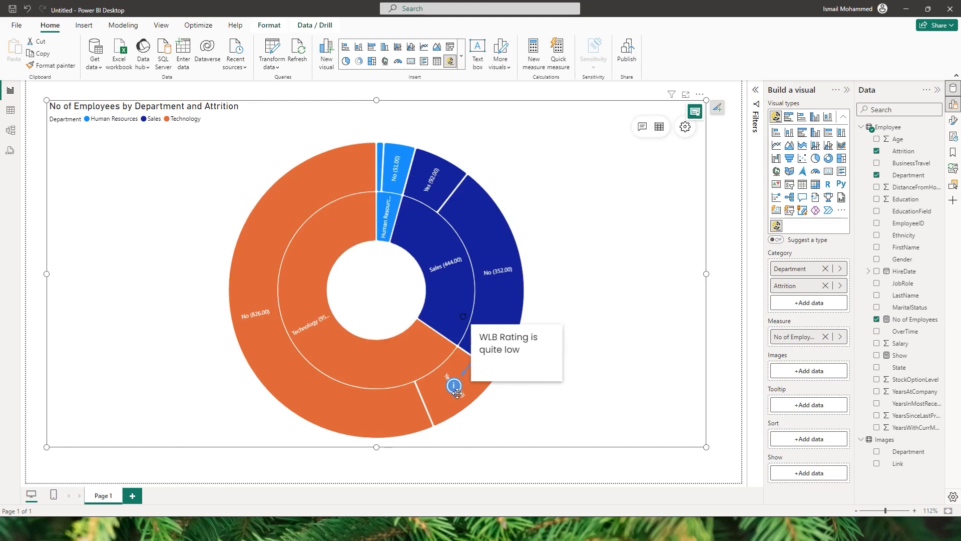
Hide the annotation note, and switch the visual to its data table with the Human Resources group expanded.
{"action": "left_click", "coordinate": [643, 126]}
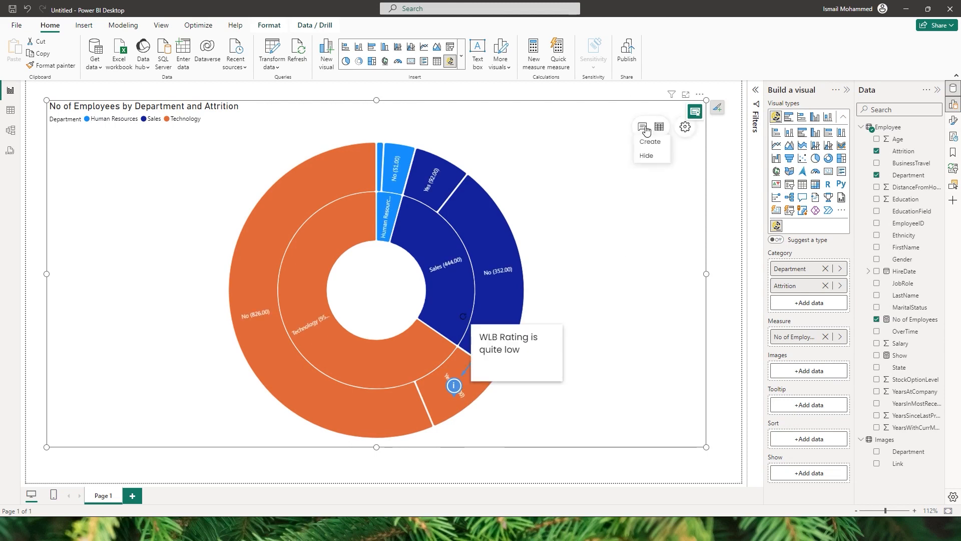
{"action": "left_click", "coordinate": [652, 159]}
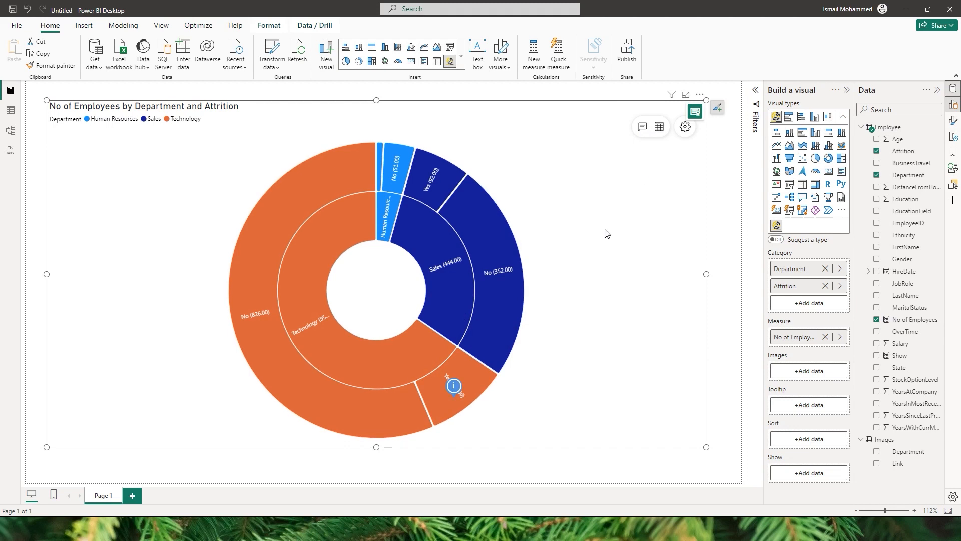
{"action": "left_click", "coordinate": [660, 128]}
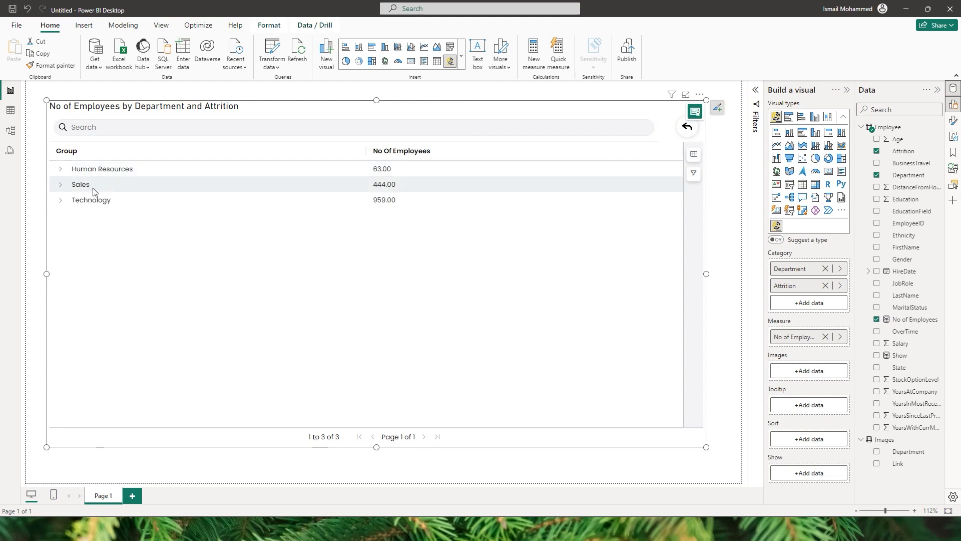
{"action": "left_click", "coordinate": [65, 173]}
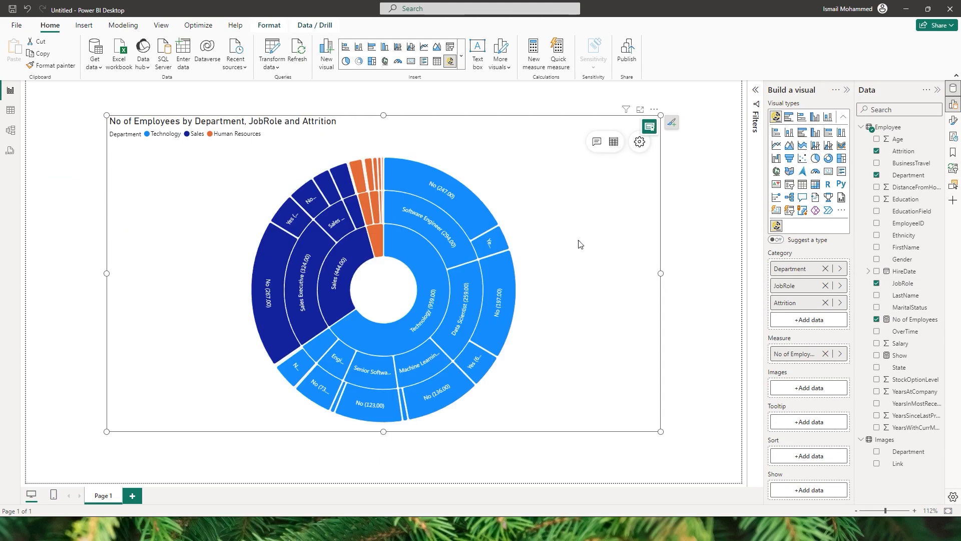
Open the sunburst's advanced settings and apply the half-circle chart style.
{"action": "left_click", "coordinate": [639, 142]}
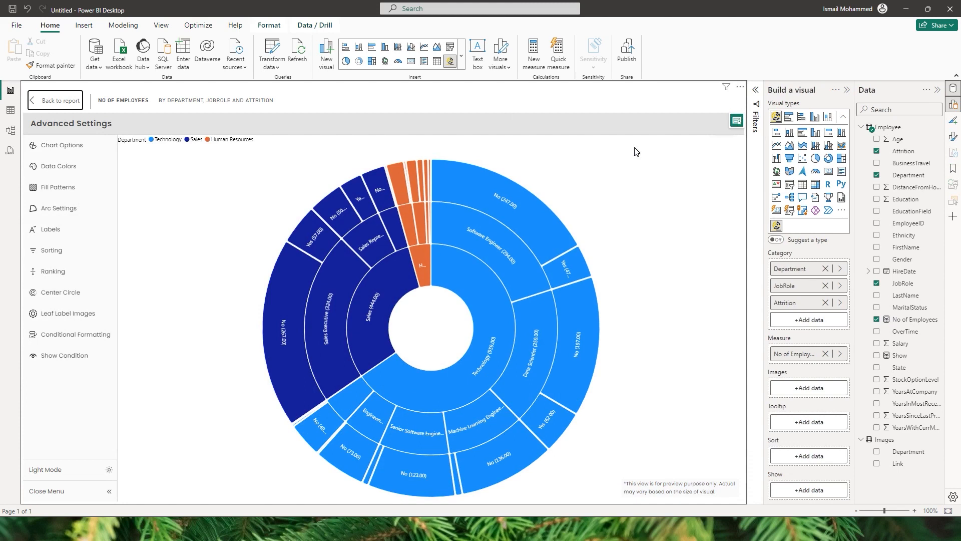
{"action": "left_click", "coordinate": [67, 147]}
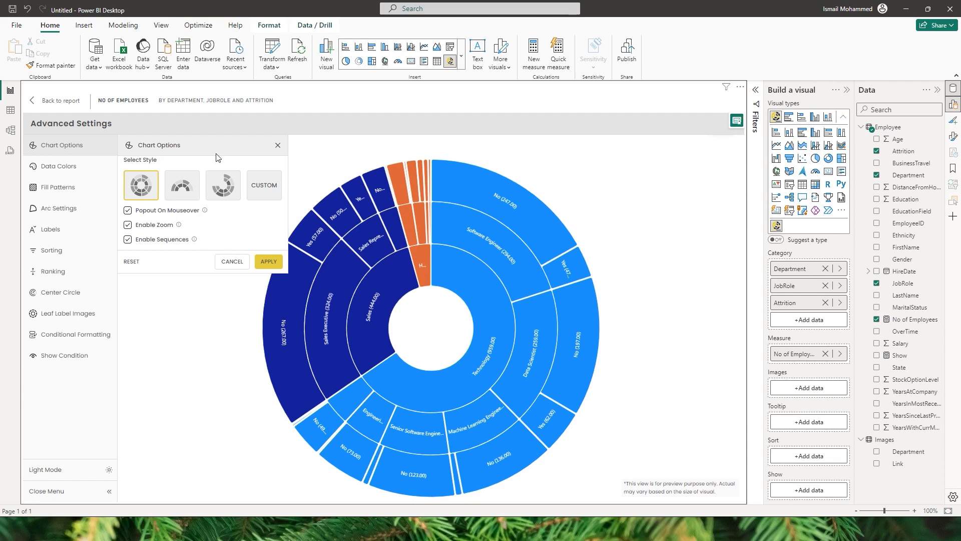
{"action": "left_click", "coordinate": [189, 193]}
{"action": "left_click", "coordinate": [269, 261]}
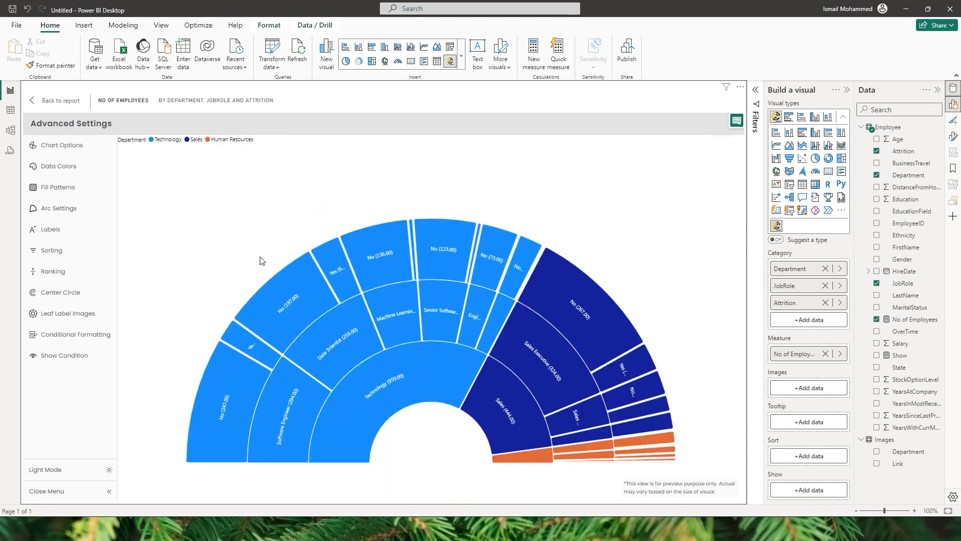
Change the sunburst's chart style to the three-quarter circle layout.
{"action": "left_click", "coordinate": [83, 146]}
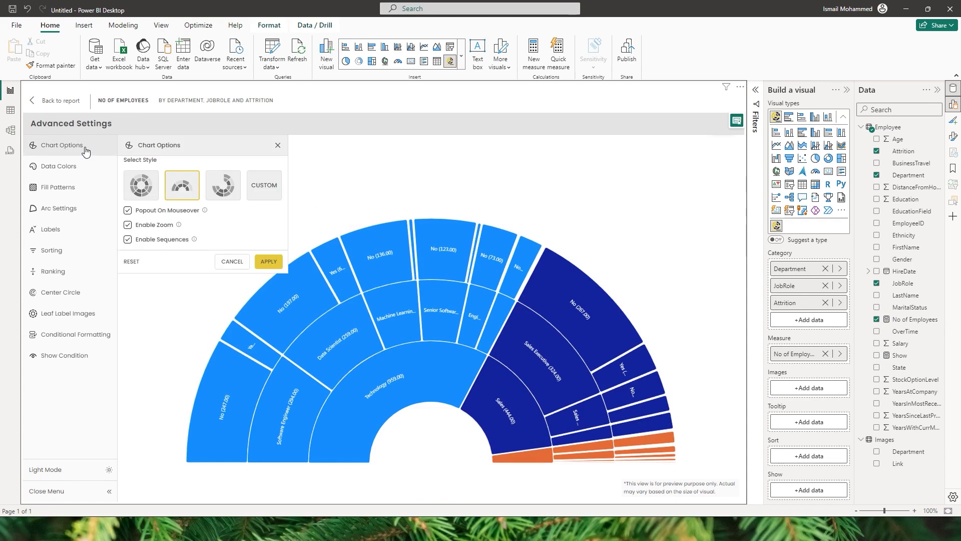
{"action": "left_click", "coordinate": [223, 192]}
{"action": "left_click", "coordinate": [269, 261]}
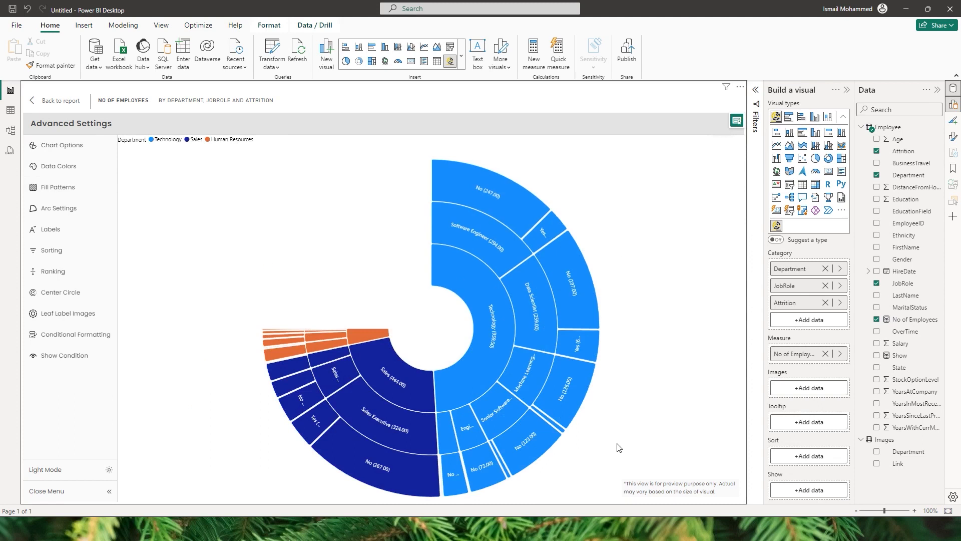
Turn off the popout on mouseover in the chart options, apply it, and check how the segments behave.
{"action": "left_click", "coordinate": [58, 145]}
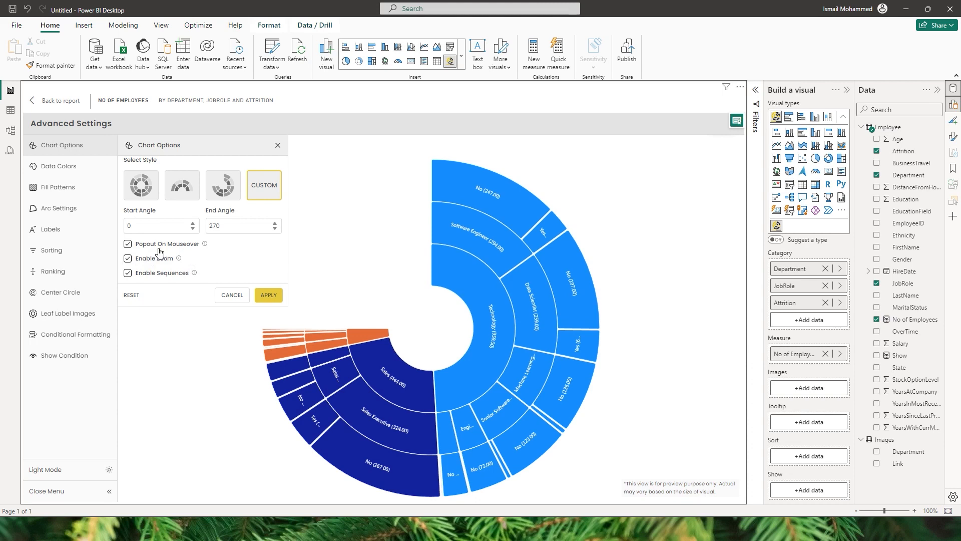
{"action": "mouse_move", "coordinate": [507, 240]}
{"action": "mouse_move", "coordinate": [548, 272]}
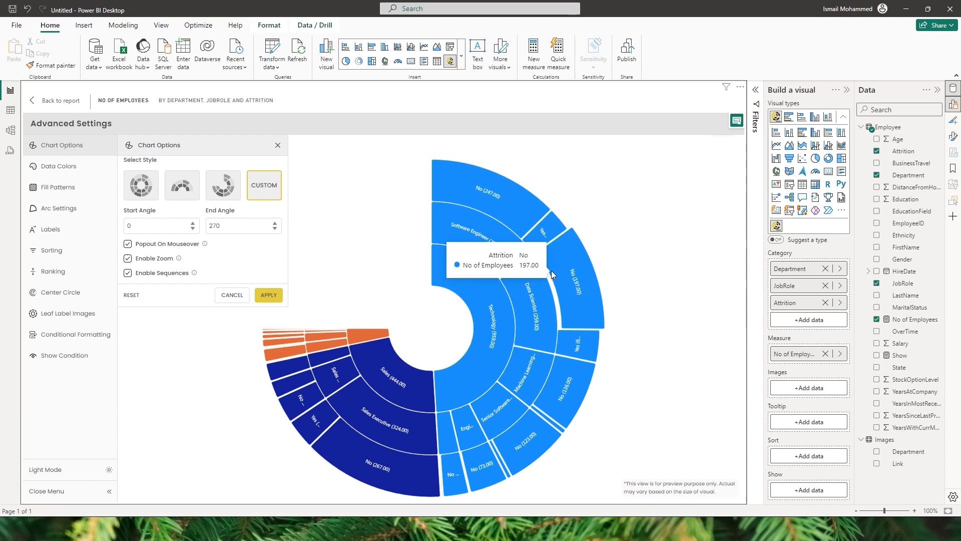
{"action": "left_click", "coordinate": [128, 244]}
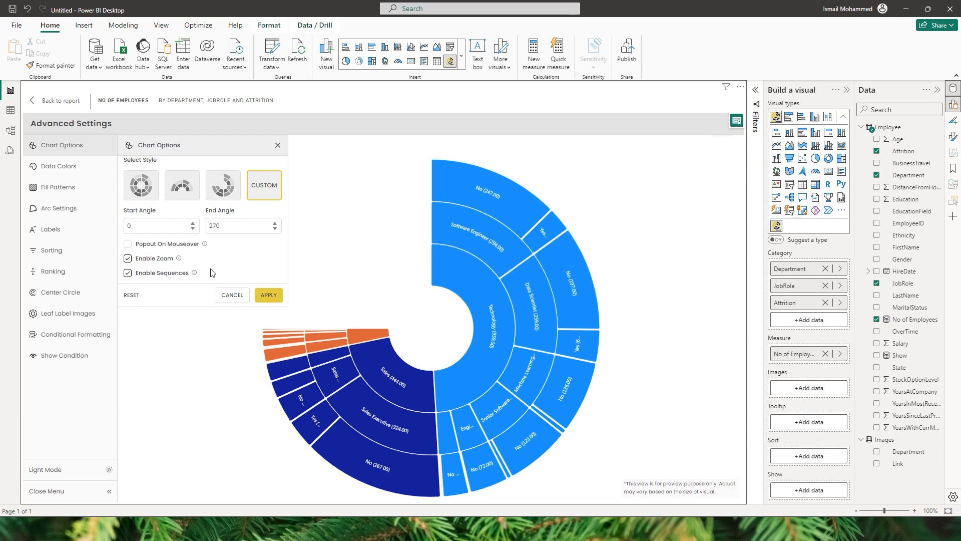
{"action": "left_click", "coordinate": [266, 296]}
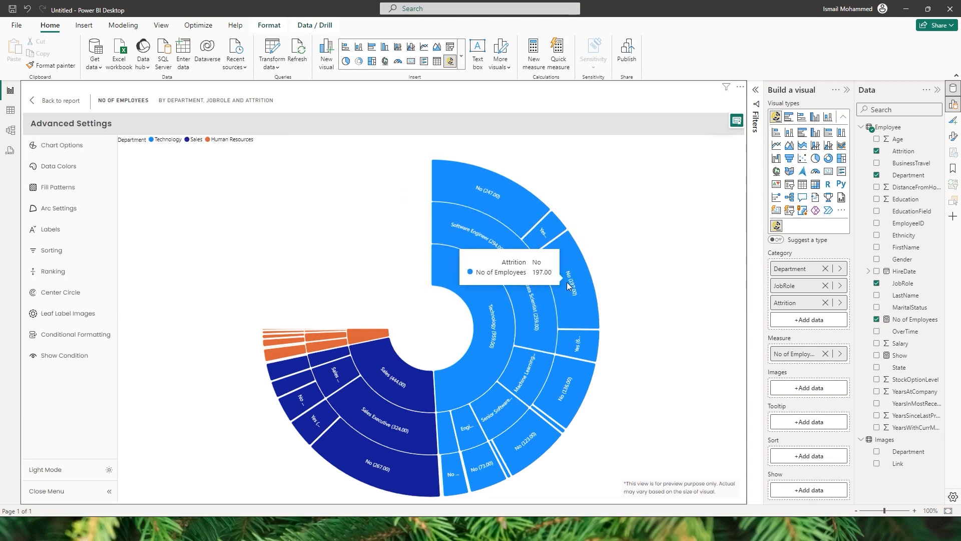
{"action": "left_click", "coordinate": [72, 147]}
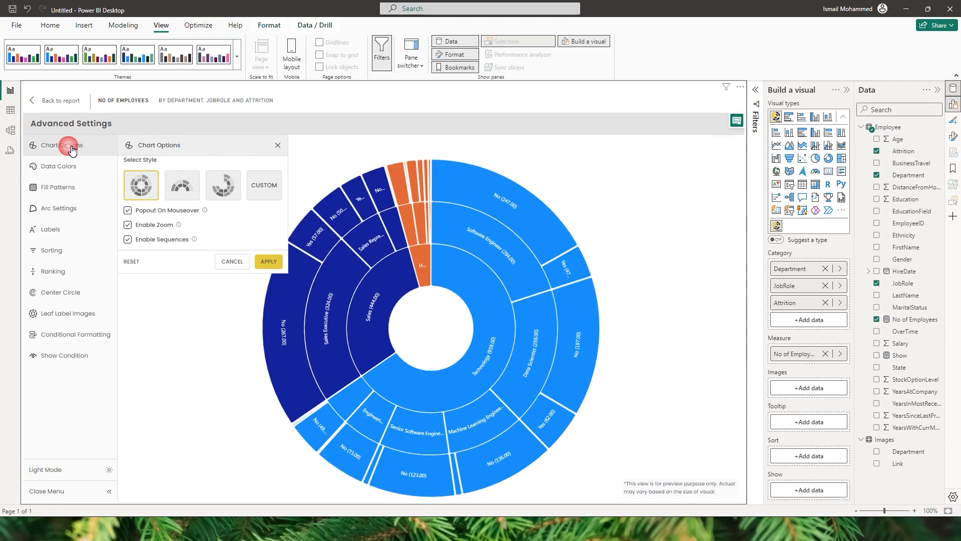
Review the data color palette choices, including Single, Gradient, By Category, Sequential and Diverging, without applying any.
{"action": "left_click", "coordinate": [67, 171]}
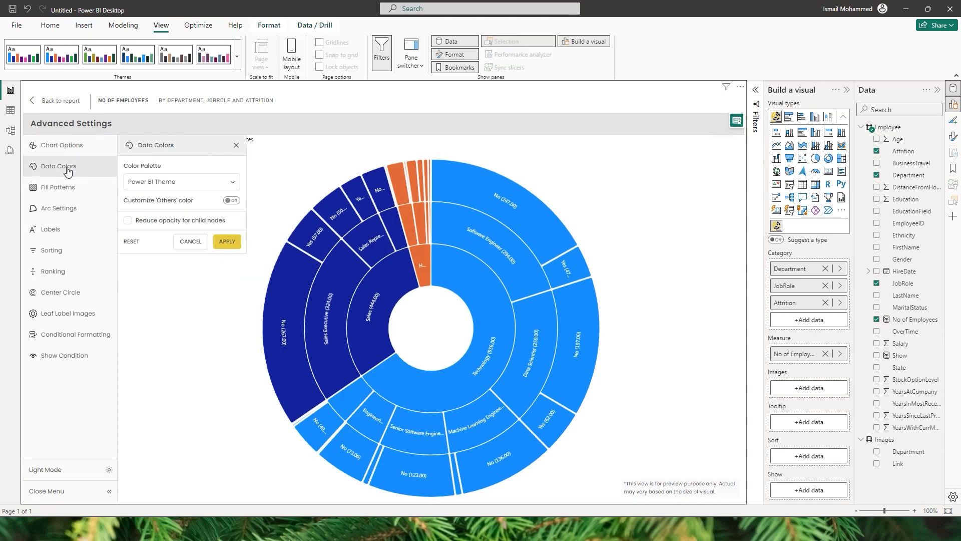
{"action": "left_click", "coordinate": [203, 180]}
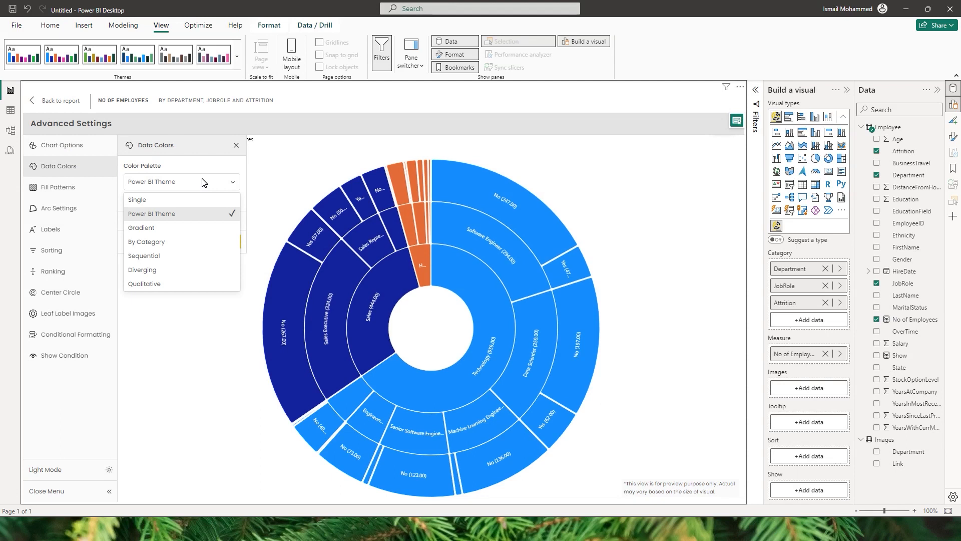
{"action": "left_click", "coordinate": [159, 199]}
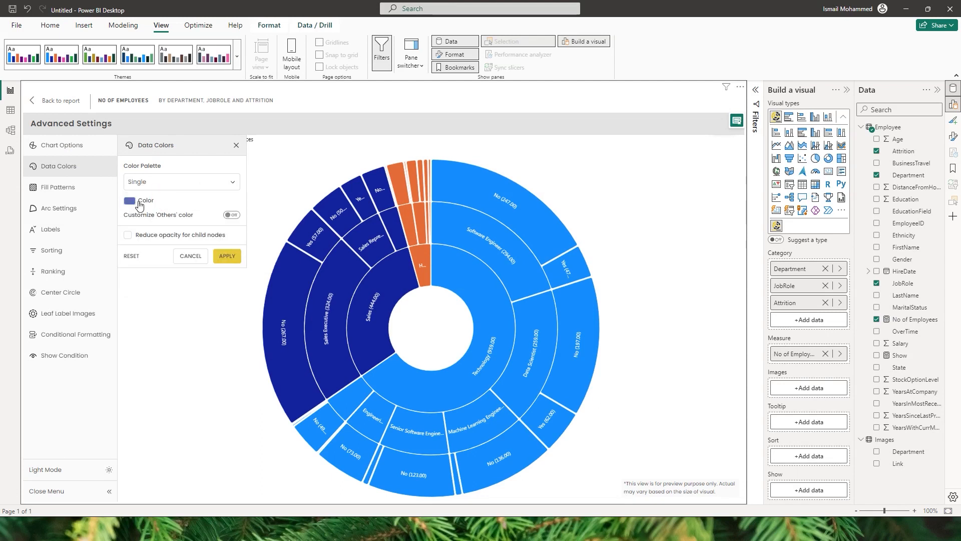
{"action": "left_click", "coordinate": [166, 187]}
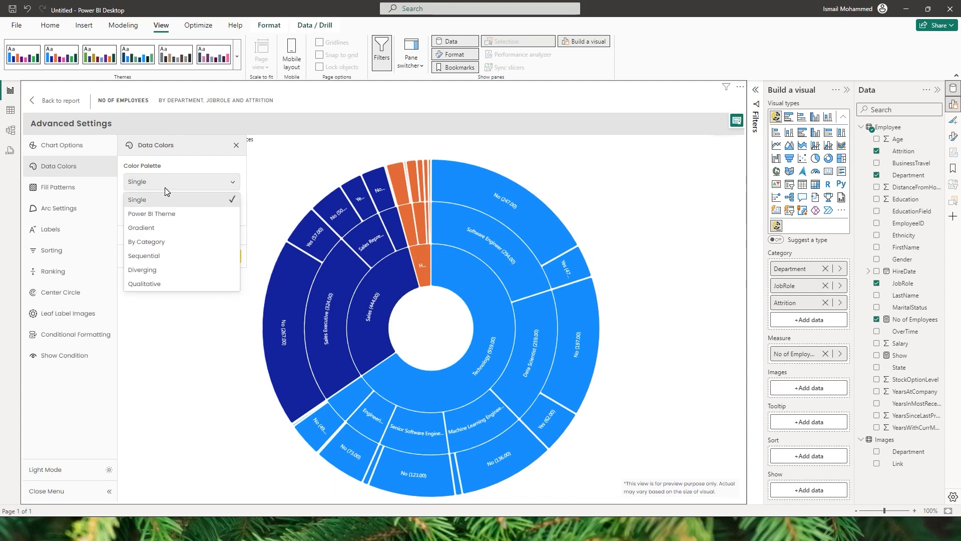
{"action": "left_click", "coordinate": [172, 231]}
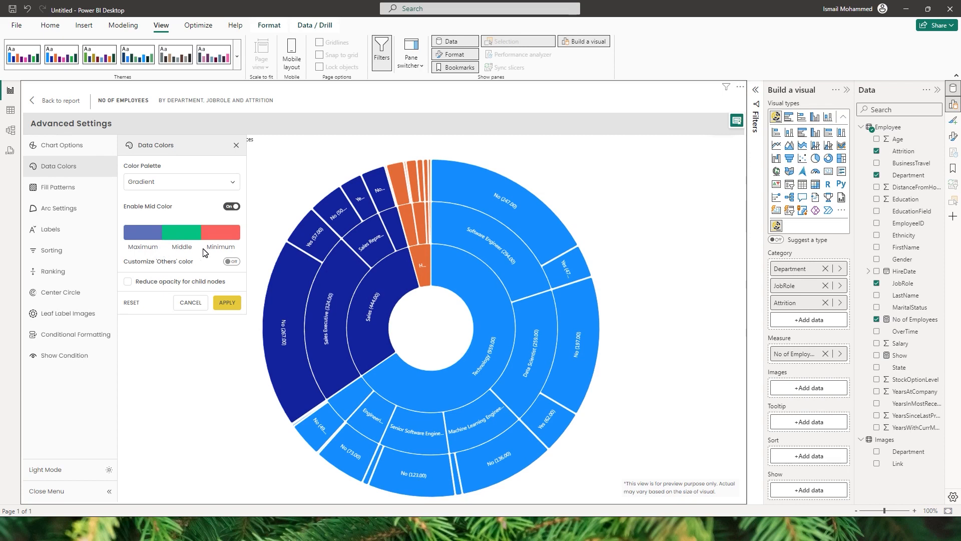
{"action": "left_click", "coordinate": [175, 186]}
{"action": "left_click", "coordinate": [170, 246]}
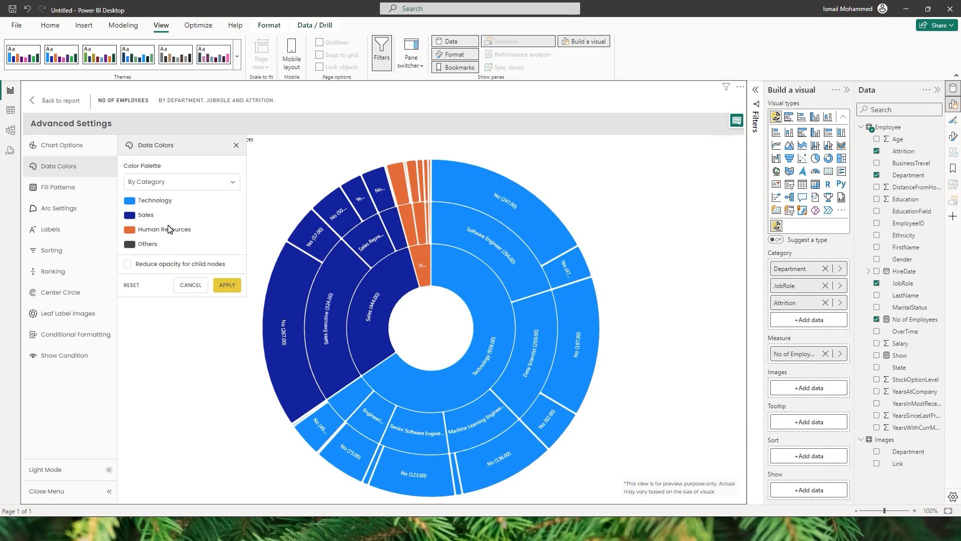
{"action": "left_click", "coordinate": [175, 182]}
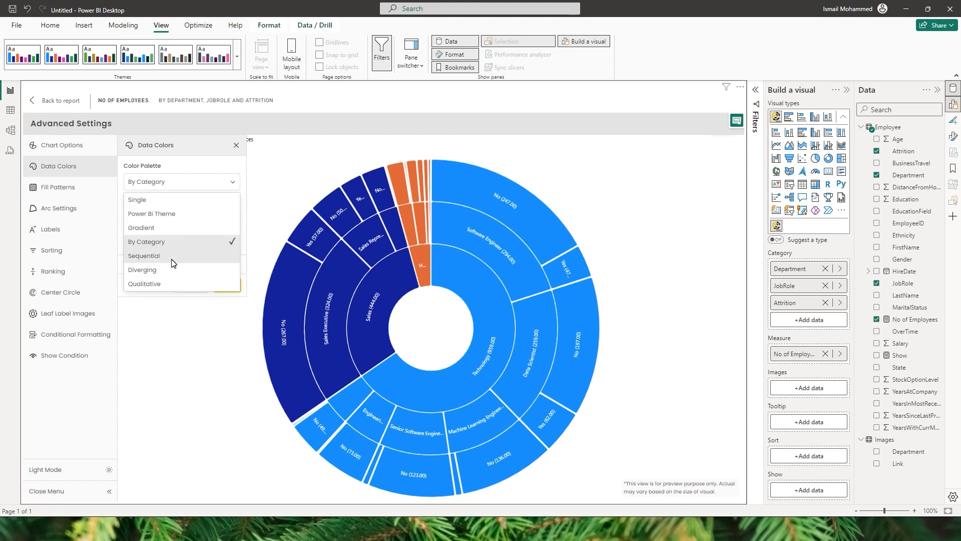
{"action": "left_click", "coordinate": [171, 258]}
{"action": "left_click", "coordinate": [173, 184]}
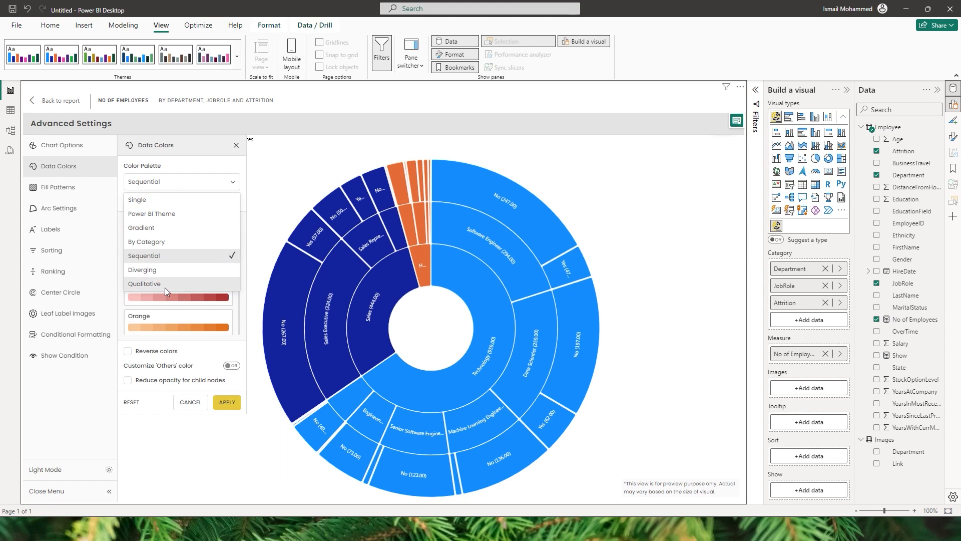
{"action": "left_click", "coordinate": [168, 271]}
{"action": "left_click", "coordinate": [167, 183]}
{"action": "left_click", "coordinate": [161, 272]}
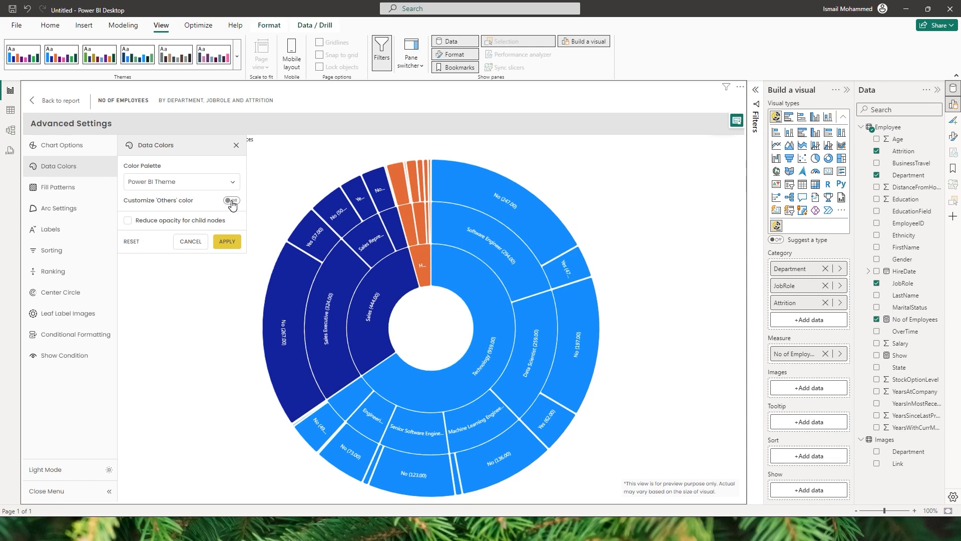
Enable a custom color for 'Others', set it to red, apply it, and inspect the Others segment by drilling in and back out.
{"action": "left_click", "coordinate": [232, 200]}
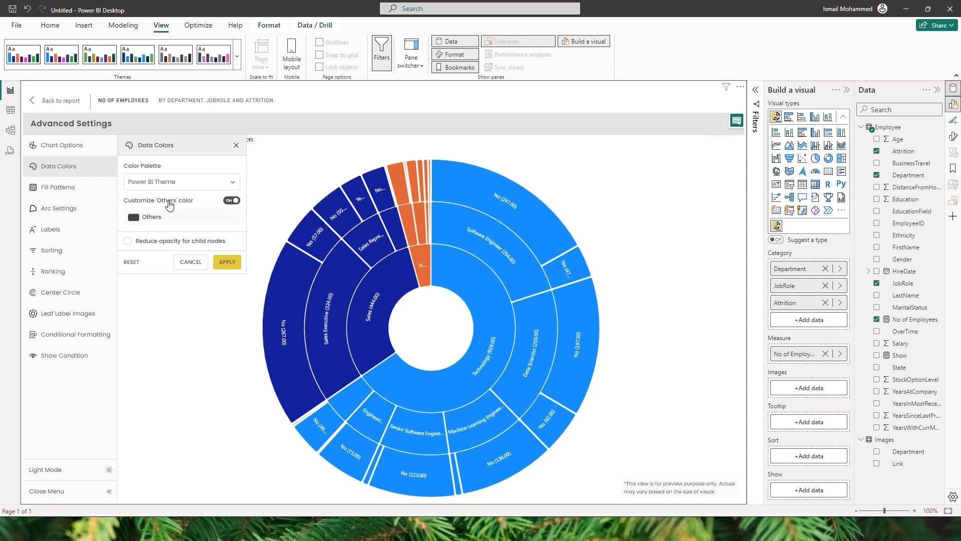
{"action": "left_click", "coordinate": [134, 217]}
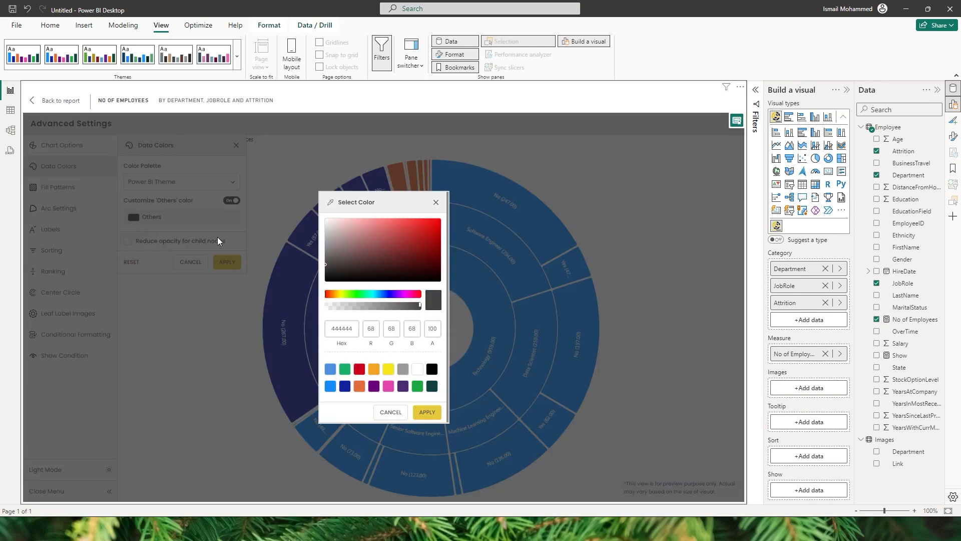
{"action": "left_click", "coordinate": [361, 371]}
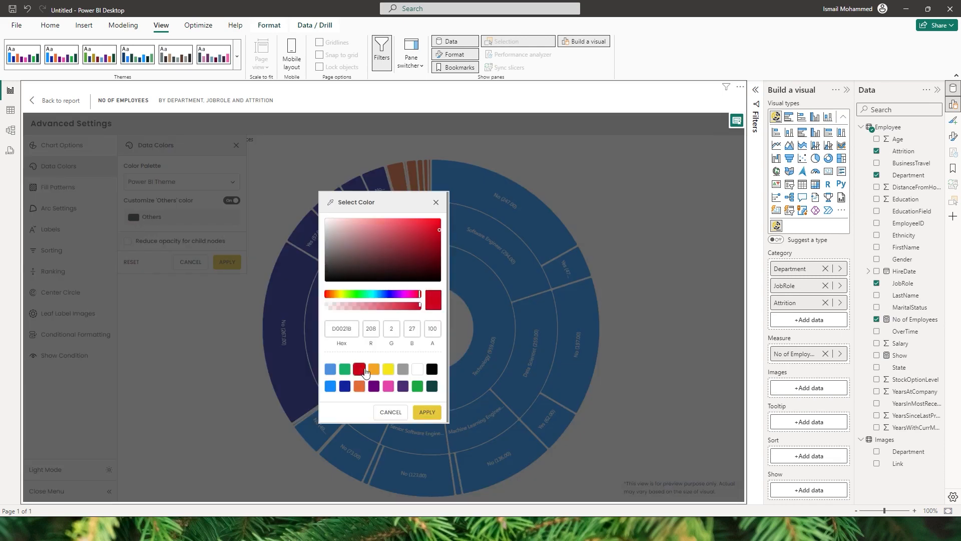
{"action": "left_click", "coordinate": [428, 414]}
{"action": "left_click", "coordinate": [227, 262]}
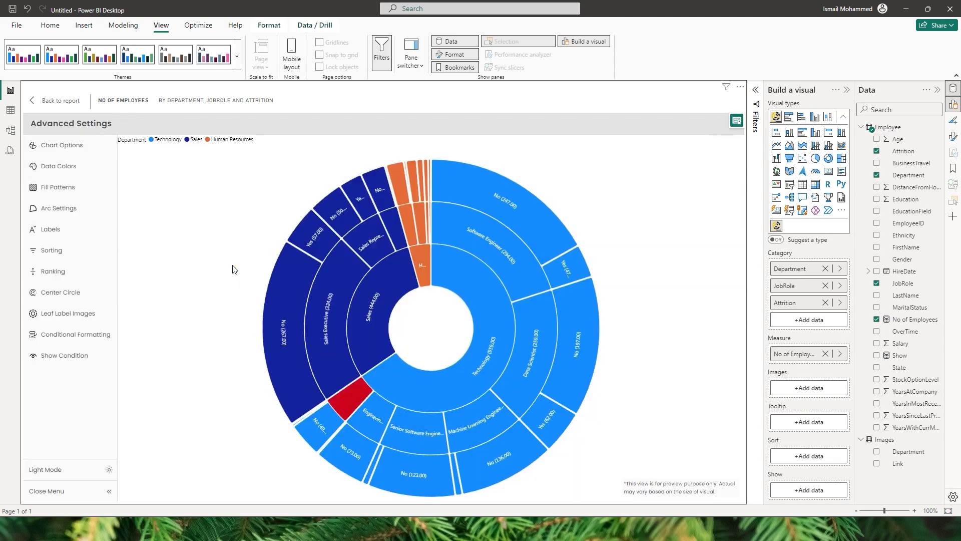
{"action": "left_click", "coordinate": [350, 394]}
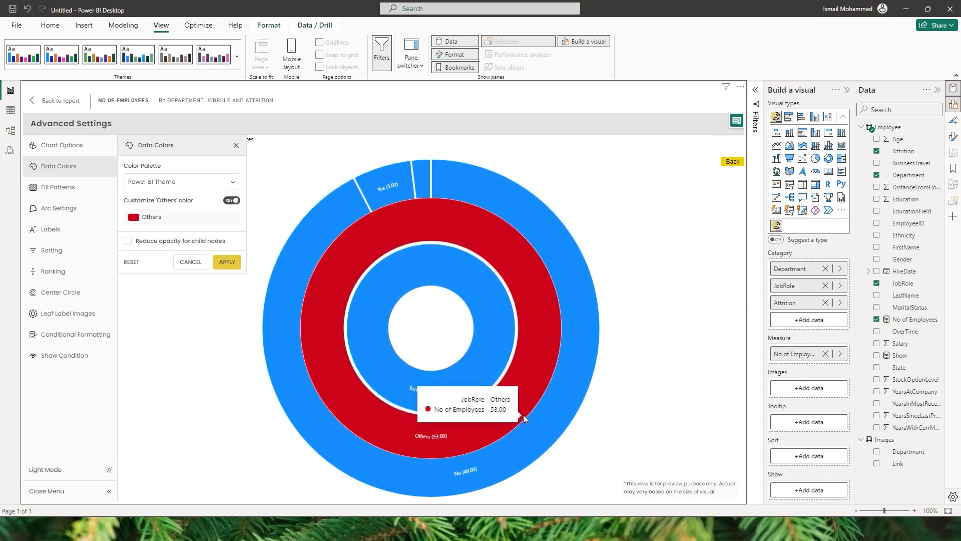
{"action": "left_click", "coordinate": [523, 415]}
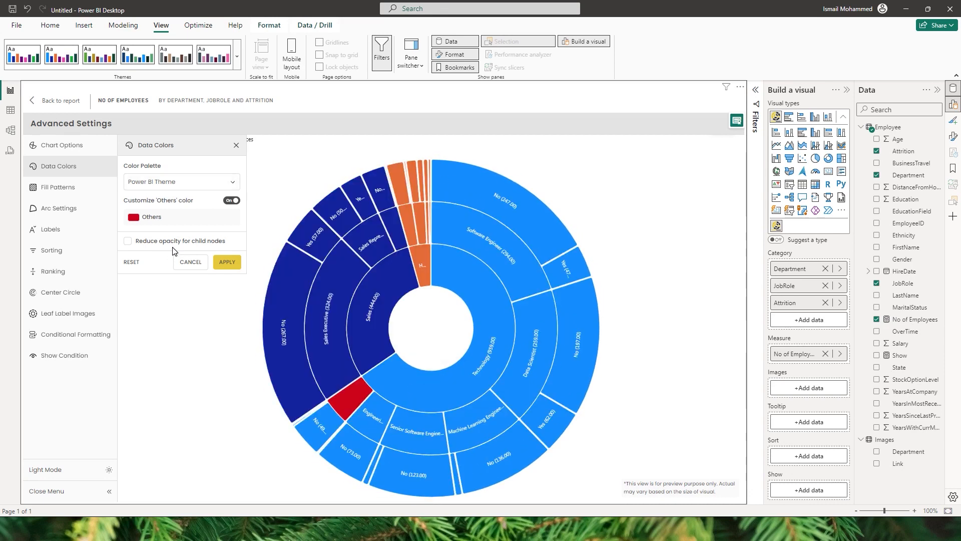
Try reduced opacity for child nodes on the chart, and turn the option back off.
{"action": "left_click", "coordinate": [128, 241]}
{"action": "left_click", "coordinate": [226, 262]}
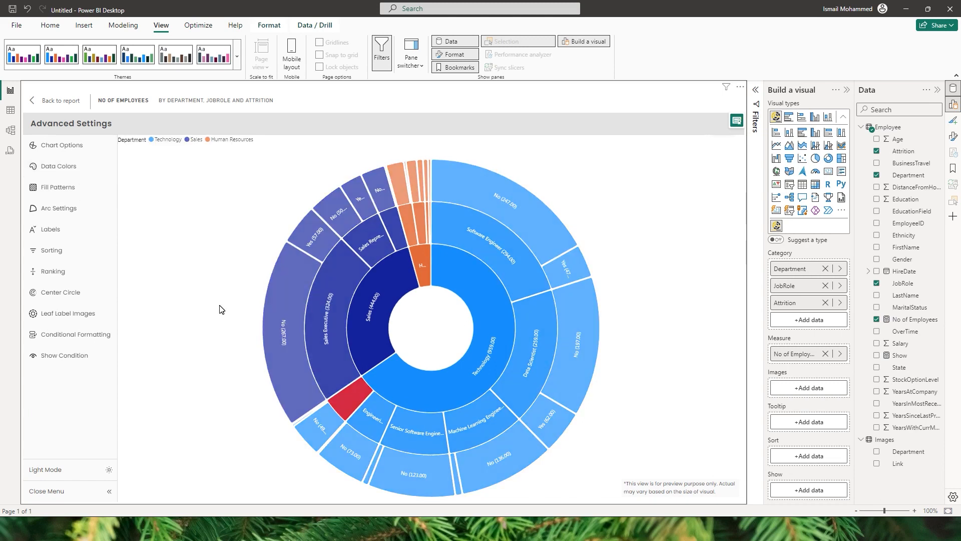
{"action": "left_click", "coordinate": [60, 166]}
{"action": "left_click", "coordinate": [135, 241]}
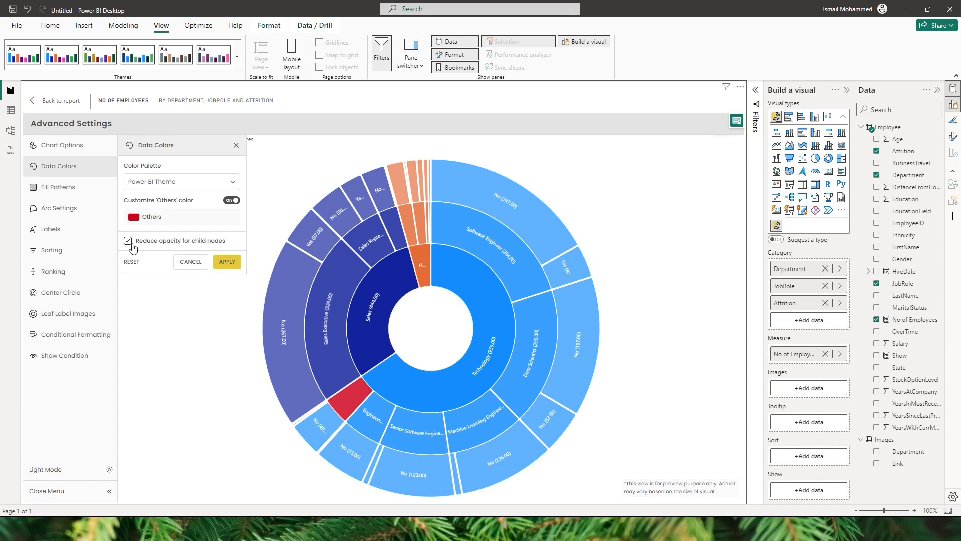
{"action": "left_click", "coordinate": [225, 263]}
Enable fill patterns with Forward Distant Slash for the Others category and apply them to the chart.
{"action": "left_click", "coordinate": [65, 189]}
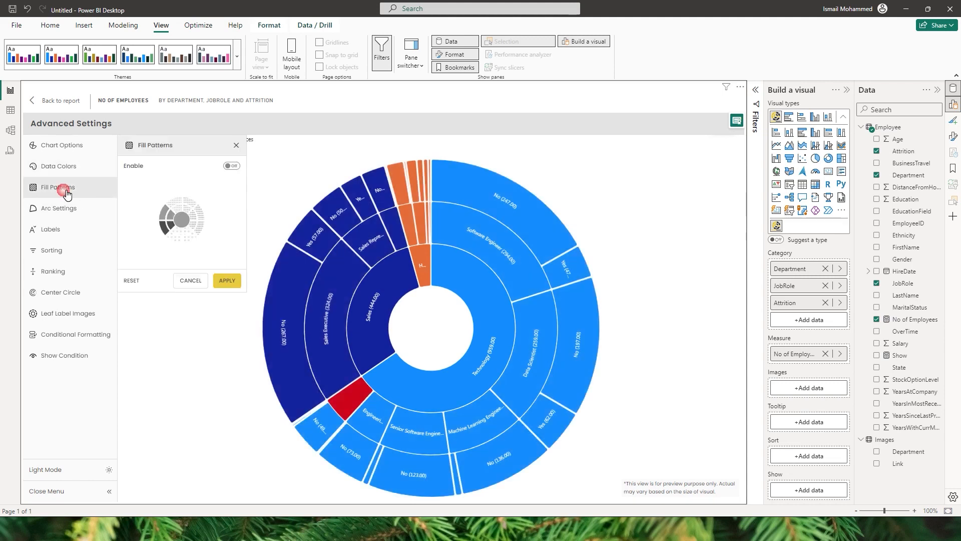
{"action": "left_click", "coordinate": [232, 165]}
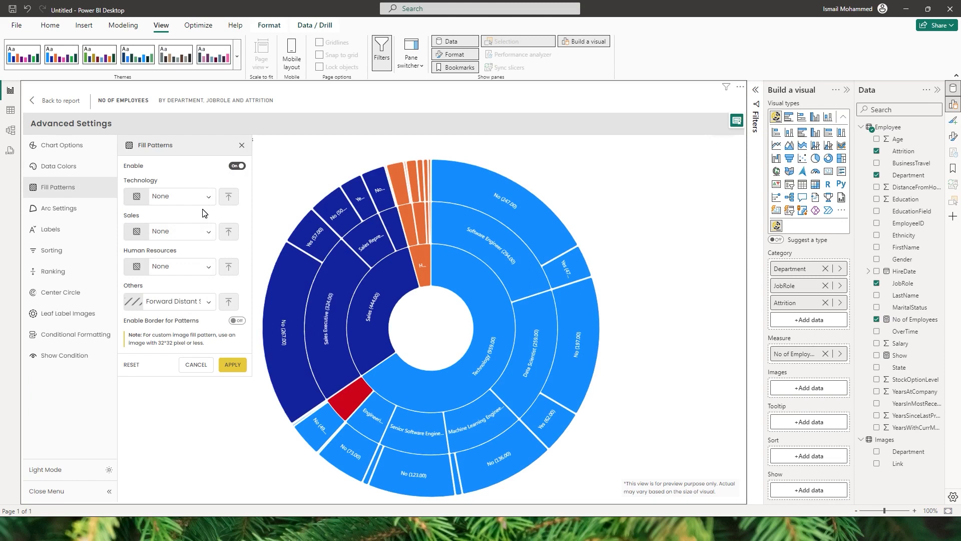
{"action": "left_click", "coordinate": [190, 305]}
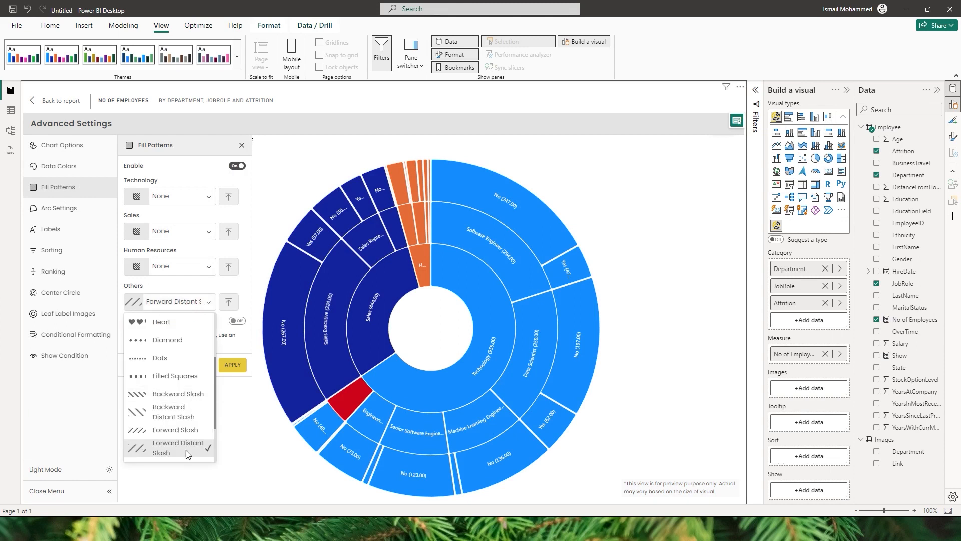
{"action": "scroll", "coordinate": [170, 359], "scroll_direction": "up", "scroll_amount": 2}
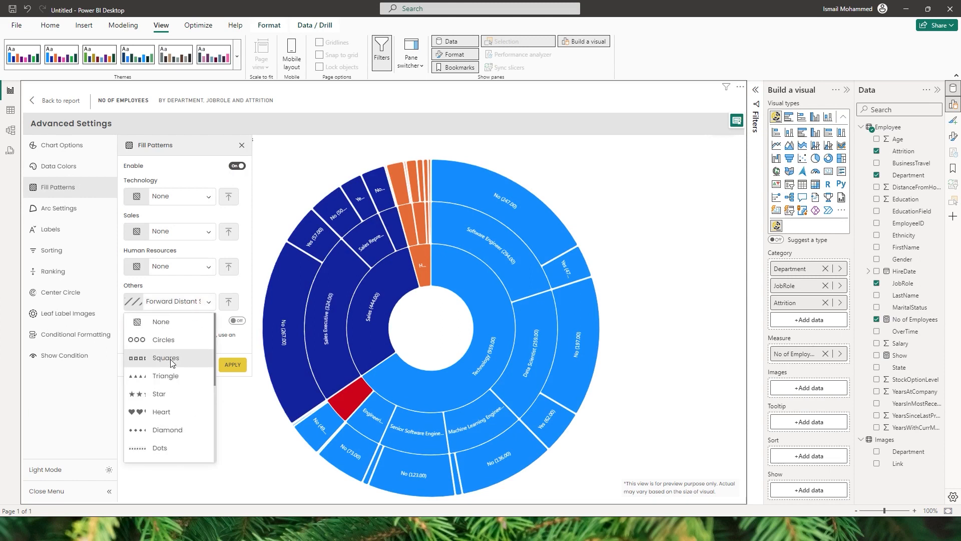
{"action": "scroll", "coordinate": [172, 362], "scroll_direction": "down", "scroll_amount": 2}
{"action": "scroll", "coordinate": [172, 385], "scroll_direction": "down", "scroll_amount": 2}
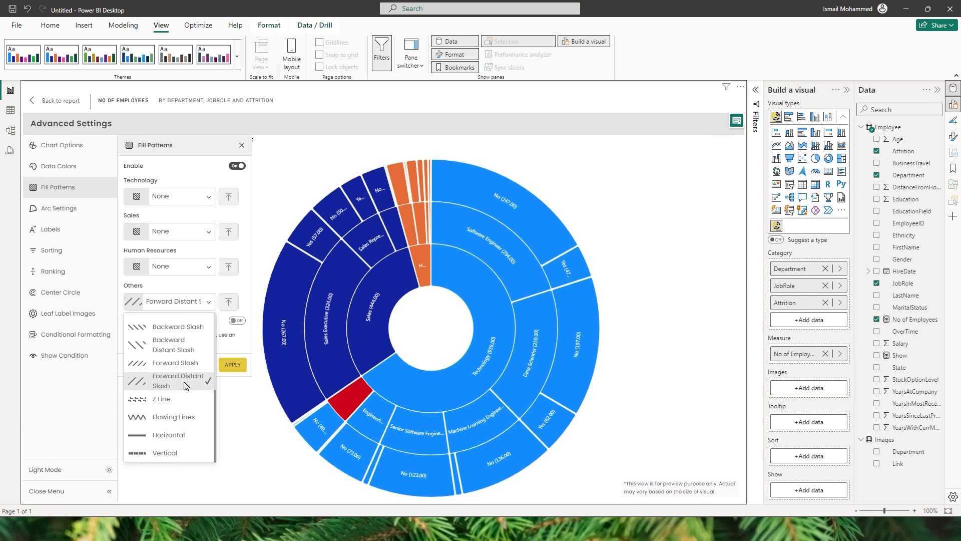
{"action": "left_click", "coordinate": [186, 383]}
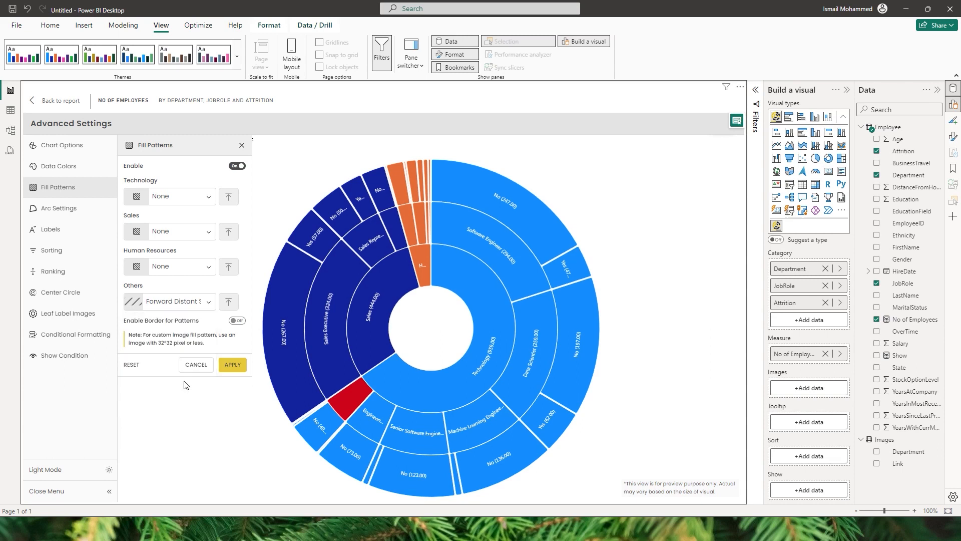
{"action": "left_click", "coordinate": [233, 365]}
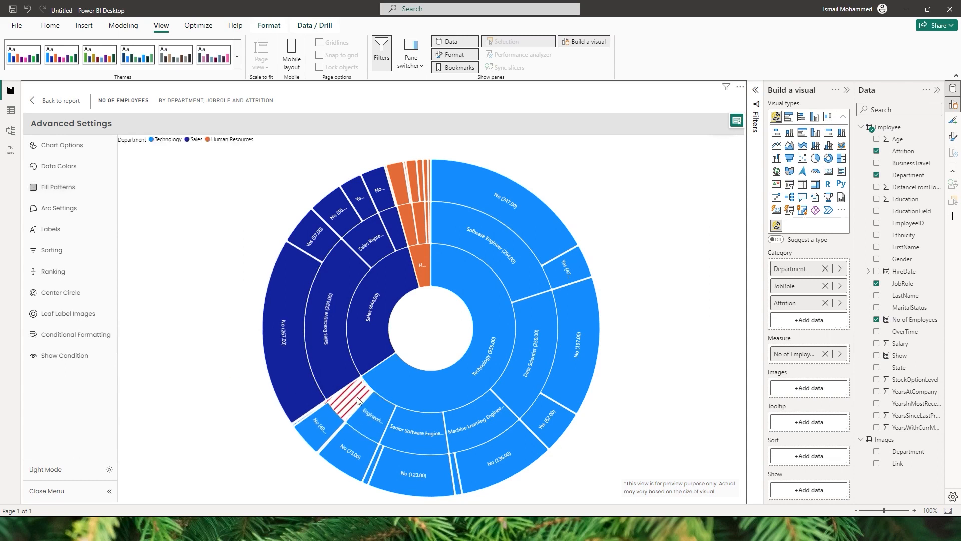
Browse the available patterns for the Technology department, set its fill pattern to Circles, and apply it.
{"action": "left_click", "coordinate": [57, 186]}
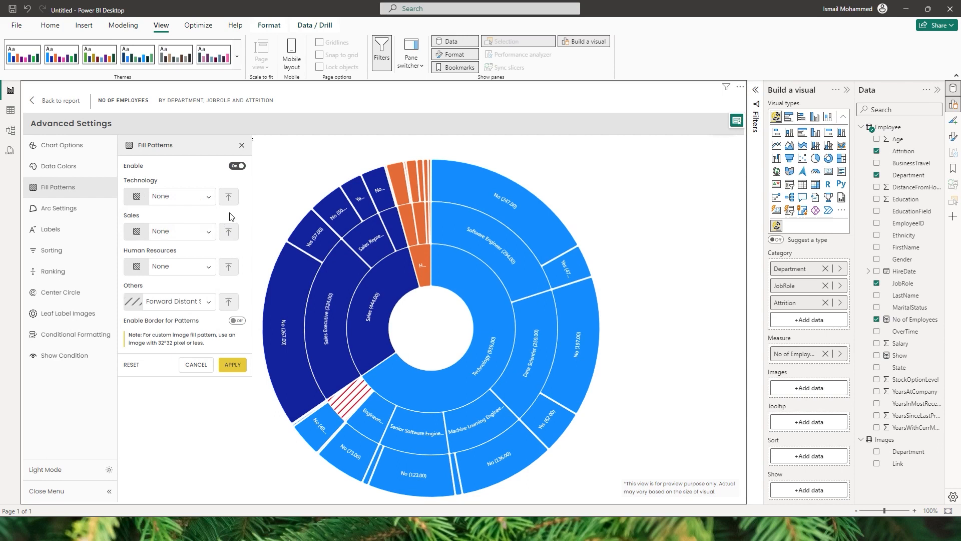
{"action": "left_click", "coordinate": [202, 201]}
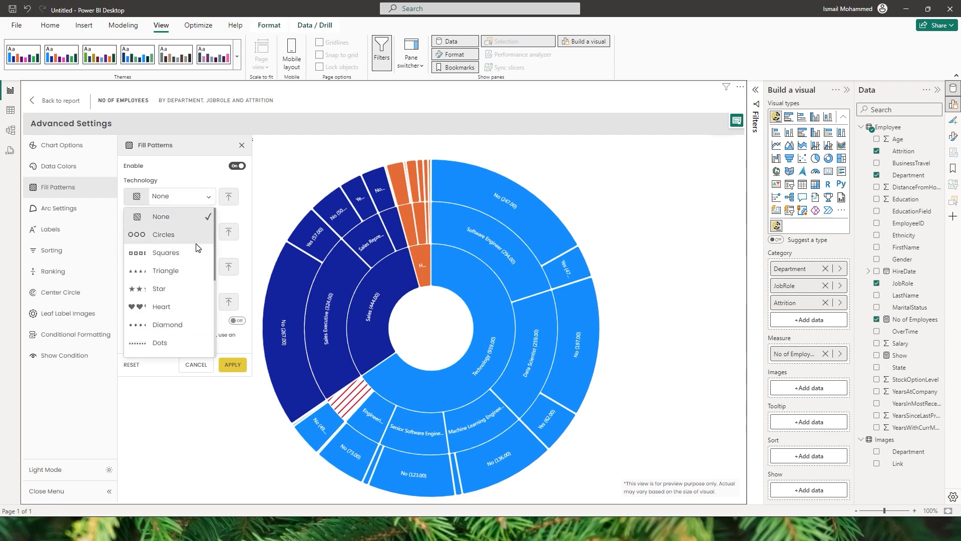
{"action": "scroll", "coordinate": [186, 250], "scroll_direction": "down", "scroll_amount": 5}
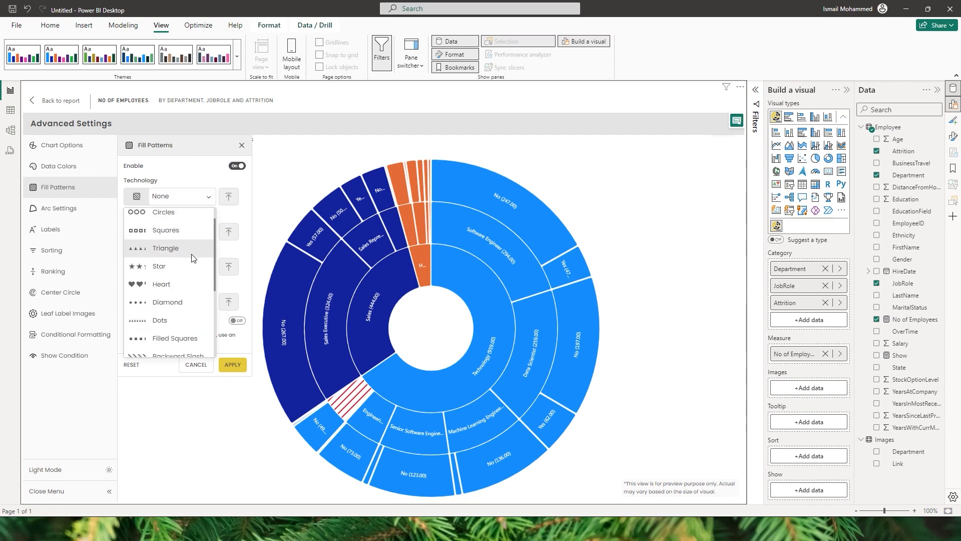
{"action": "scroll", "coordinate": [182, 311], "scroll_direction": "up", "scroll_amount": 5}
{"action": "scroll", "coordinate": [184, 279], "scroll_direction": "down", "scroll_amount": 1}
{"action": "scroll", "coordinate": [186, 279], "scroll_direction": "down", "scroll_amount": 5}
{"action": "scroll", "coordinate": [185, 279], "scroll_direction": "up", "scroll_amount": 6}
{"action": "left_click", "coordinate": [203, 180]}
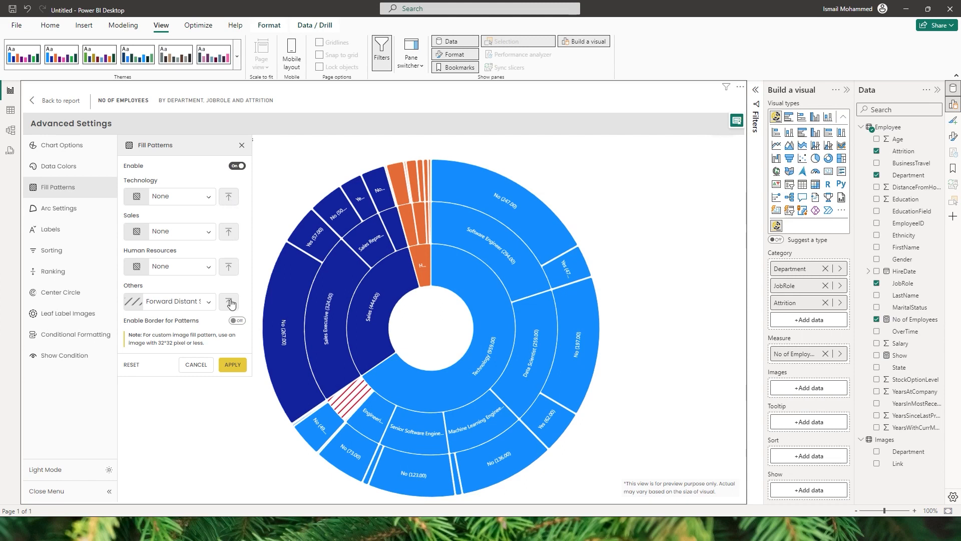
{"action": "left_click", "coordinate": [204, 197]}
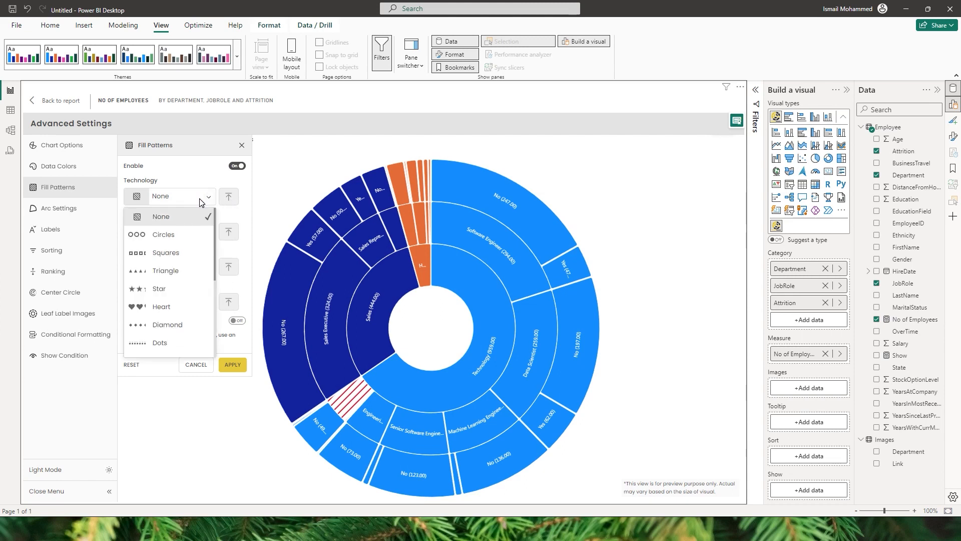
{"action": "left_click", "coordinate": [161, 239]}
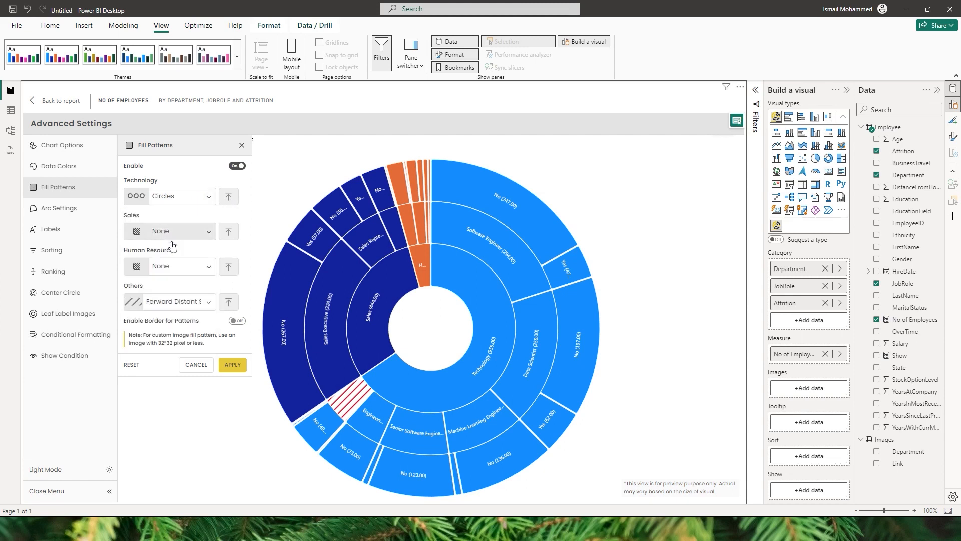
{"action": "left_click", "coordinate": [225, 359]}
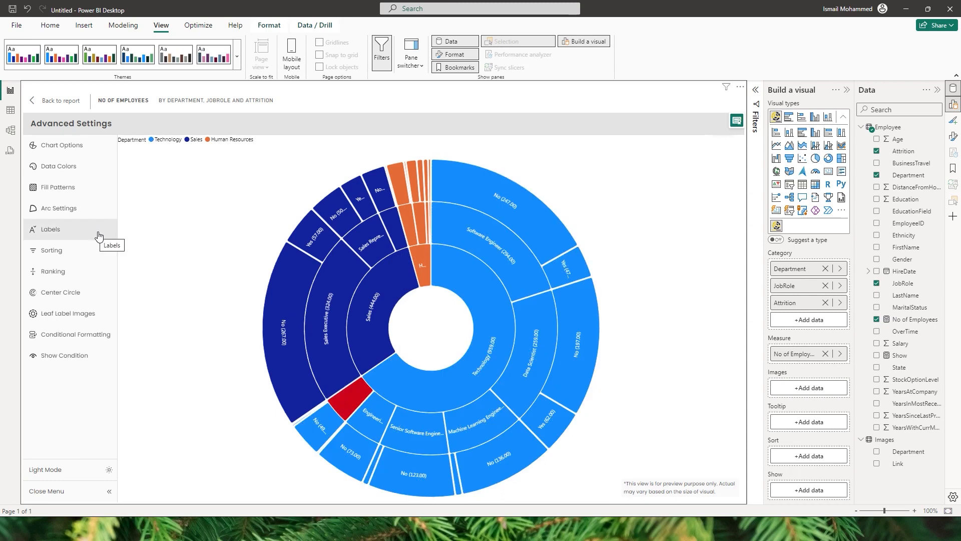
Set the arcs' corner radius to 5 and the padding to 2, and apply both to the chart.
{"action": "left_click", "coordinate": [67, 210]}
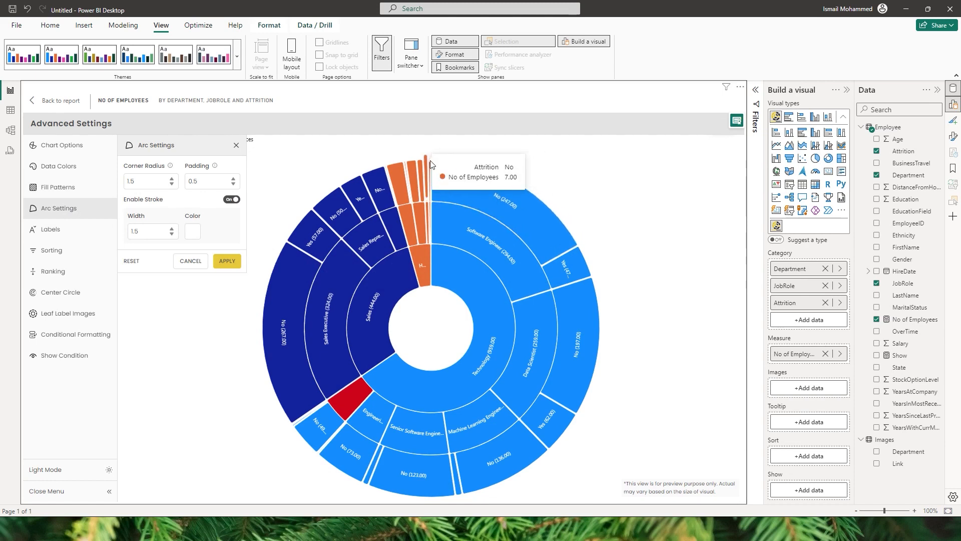
{"action": "left_click_drag", "start_coordinate": [152, 187], "coordinate": [120, 185]}
{"action": "type", "text": "5"}
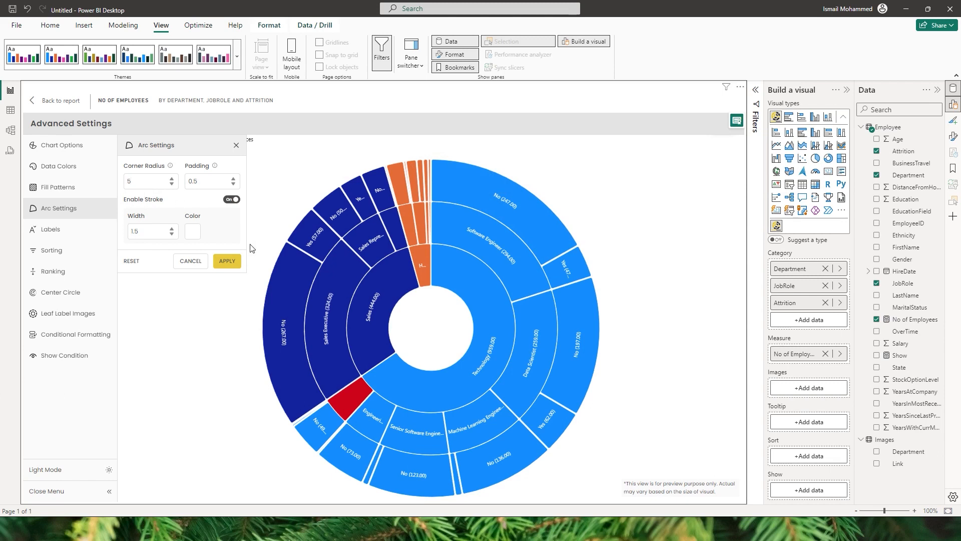
{"action": "left_click", "coordinate": [226, 261]}
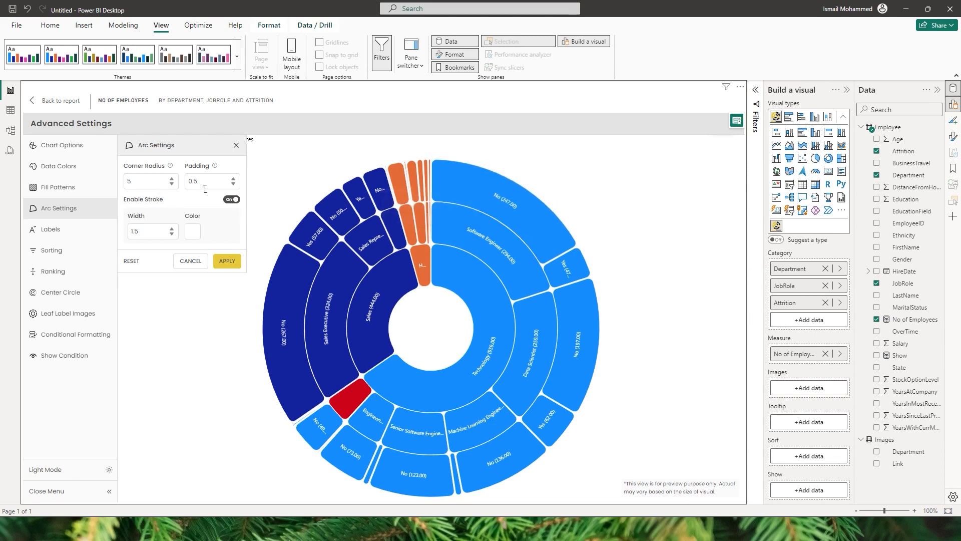
{"action": "left_click_drag", "start_coordinate": [215, 190], "coordinate": [180, 189]}
{"action": "type", "text": "2"}
{"action": "left_click", "coordinate": [228, 261]}
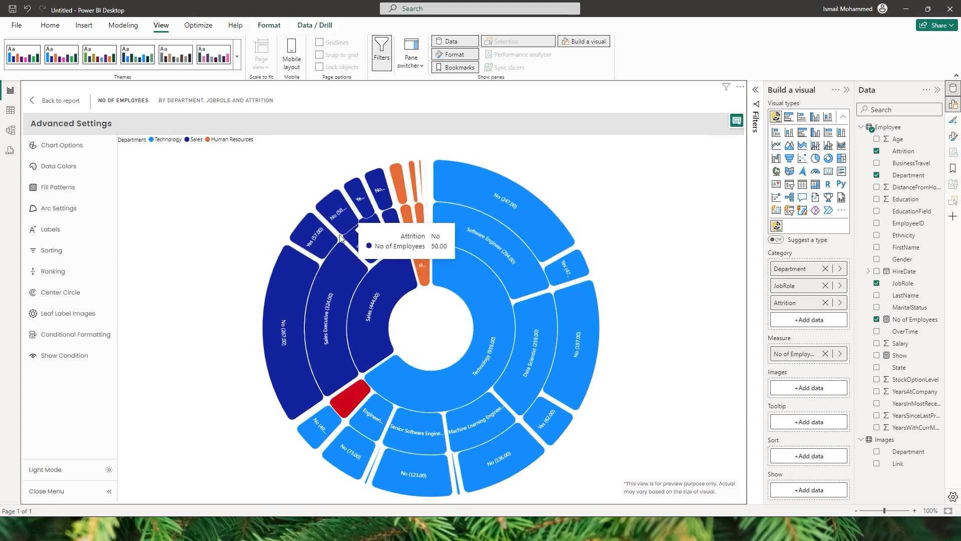
Change the arc stroke color to bright yellow (EDF515) and apply it to the chart.
{"action": "left_click", "coordinate": [64, 209]}
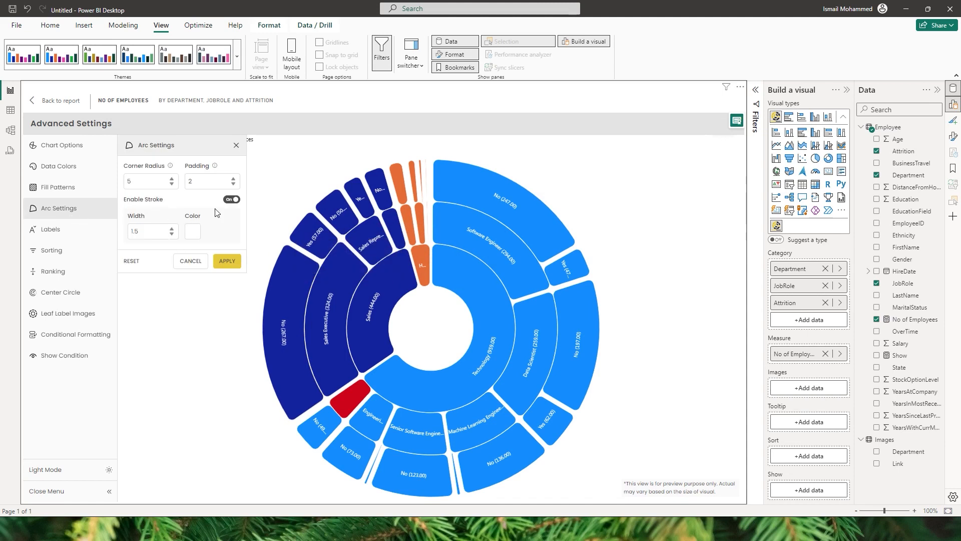
{"action": "left_click", "coordinate": [195, 233]}
{"action": "left_click_drag", "start_coordinate": [382, 267], "coordinate": [421, 231]}
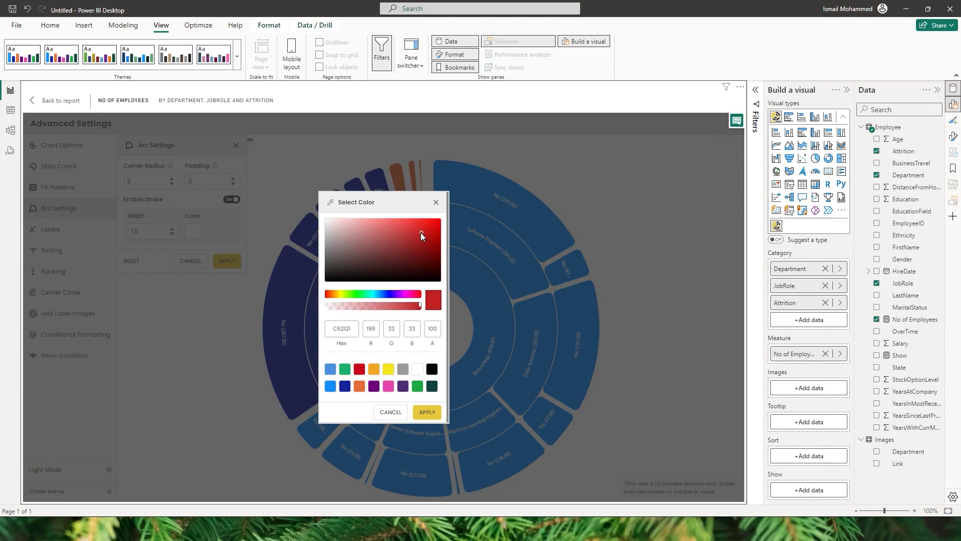
{"action": "left_click_drag", "start_coordinate": [375, 296], "coordinate": [340, 294]}
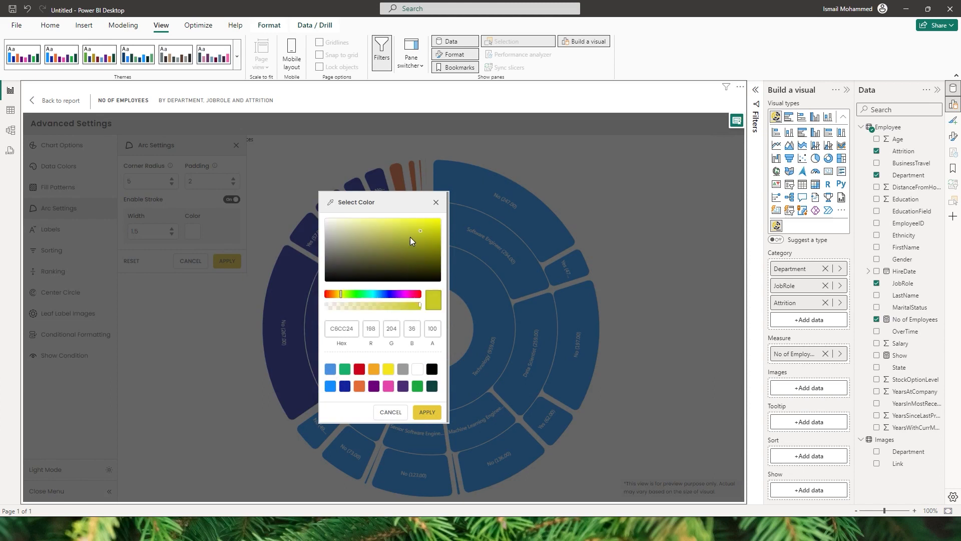
{"action": "left_click", "coordinate": [432, 222]}
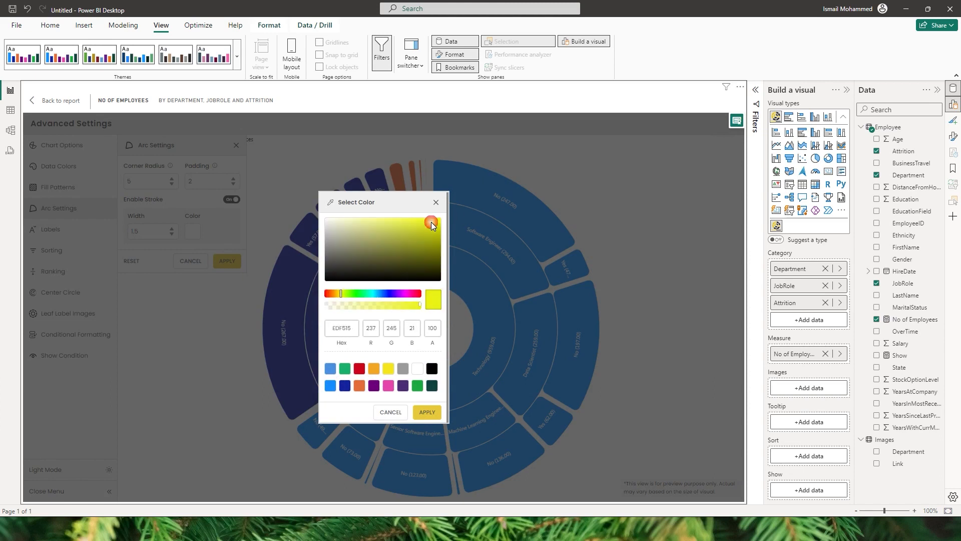
{"action": "left_click", "coordinate": [427, 412]}
{"action": "left_click", "coordinate": [227, 261]}
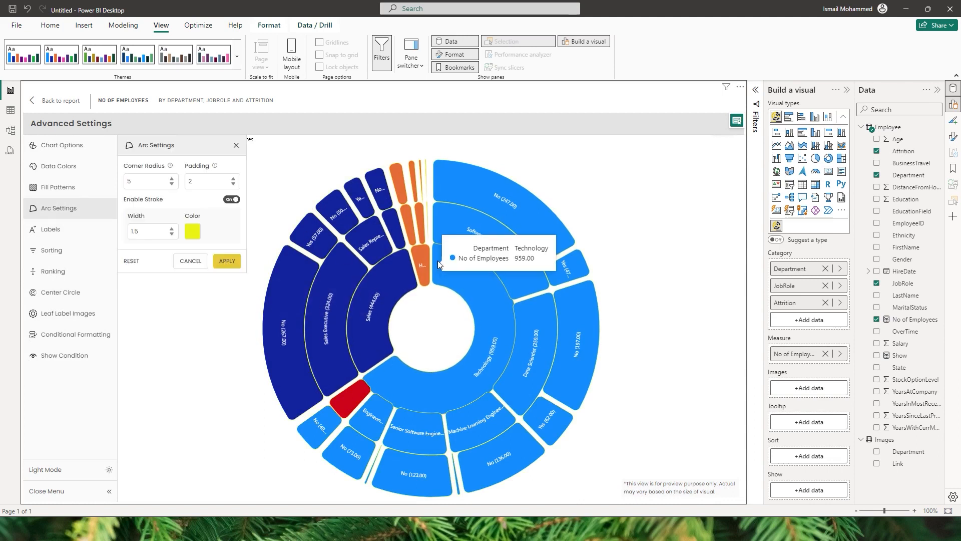
Try an arc stroke width of 4 on the chart, and reset the arc settings to their defaults.
{"action": "left_click", "coordinate": [171, 228]}
{"action": "left_click", "coordinate": [171, 228]}
{"action": "left_click", "coordinate": [171, 228]}
{"action": "left_click", "coordinate": [171, 228]}
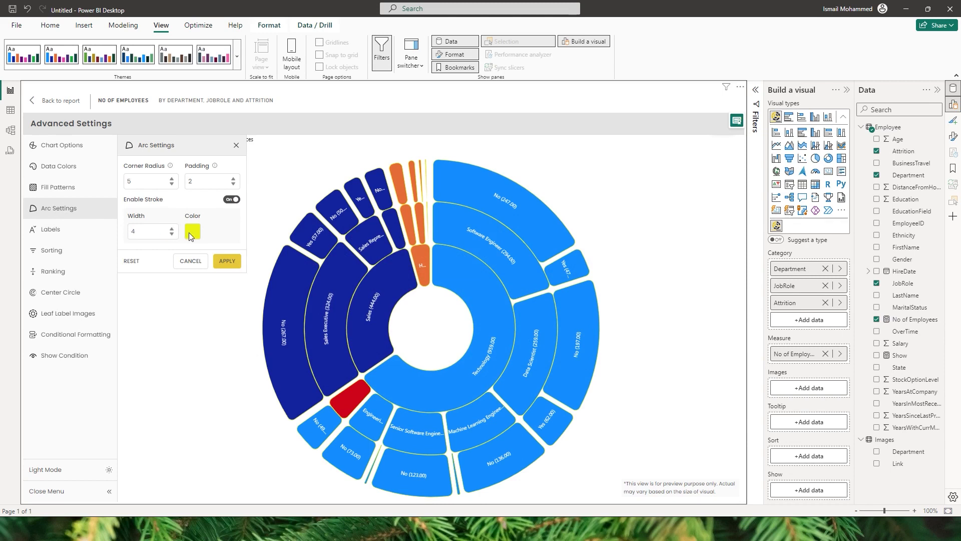
{"action": "left_click", "coordinate": [226, 262]}
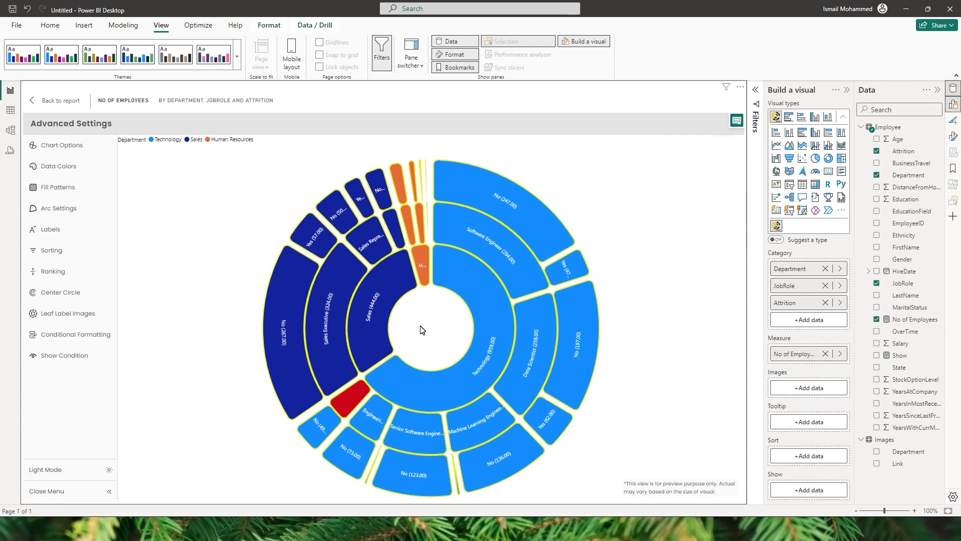
{"action": "left_click", "coordinate": [59, 207]}
Set the data labels' orientation to Linear and apply it to the chart.
{"action": "left_click", "coordinate": [53, 229]}
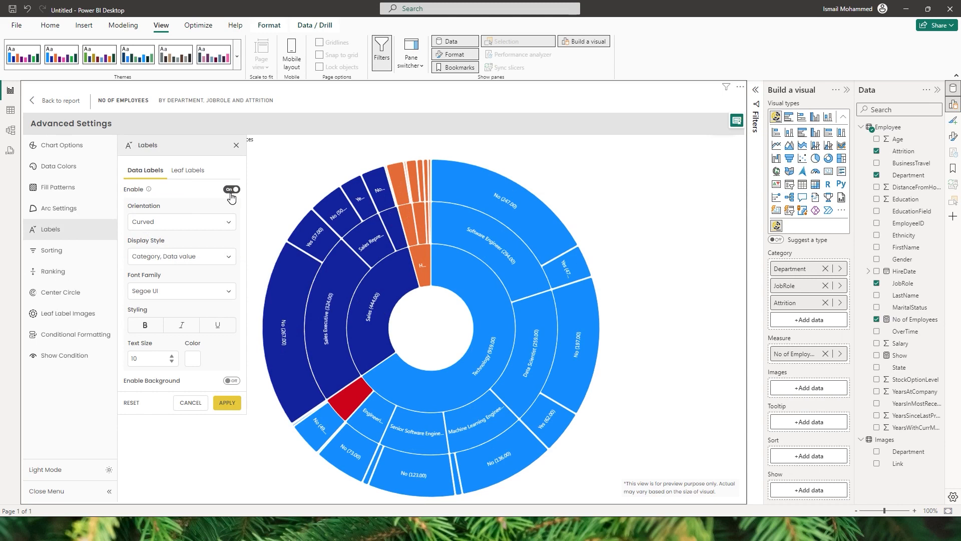
{"action": "left_click", "coordinate": [217, 224]}
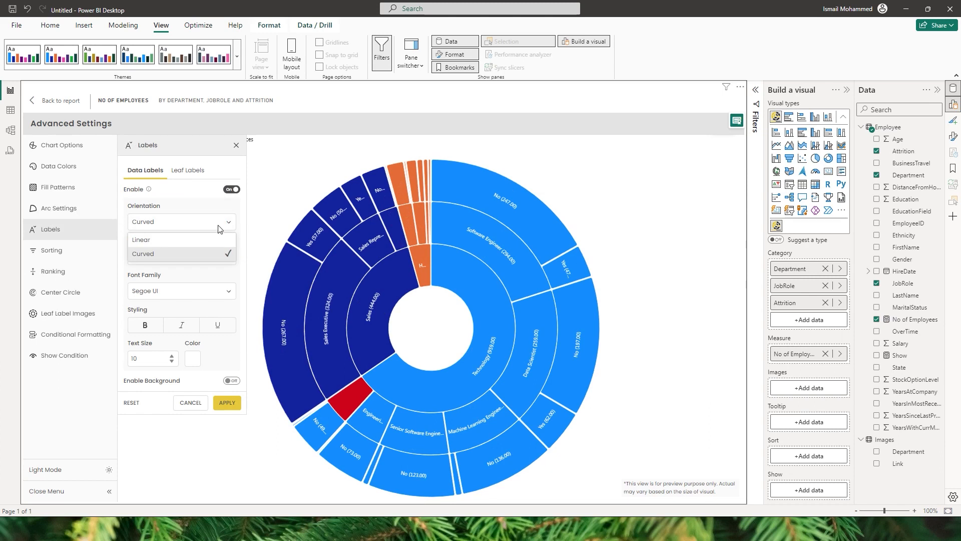
{"action": "left_click", "coordinate": [169, 242]}
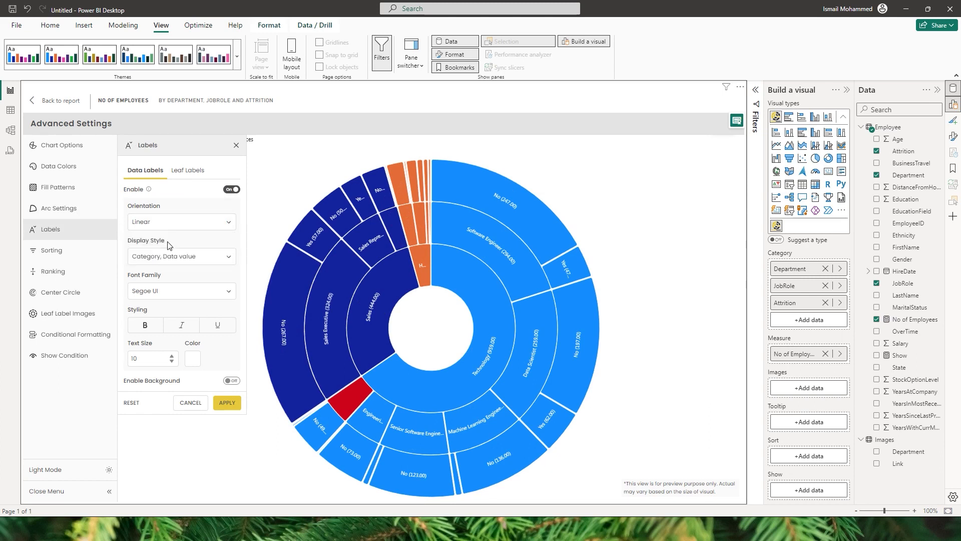
{"action": "left_click", "coordinate": [228, 406]}
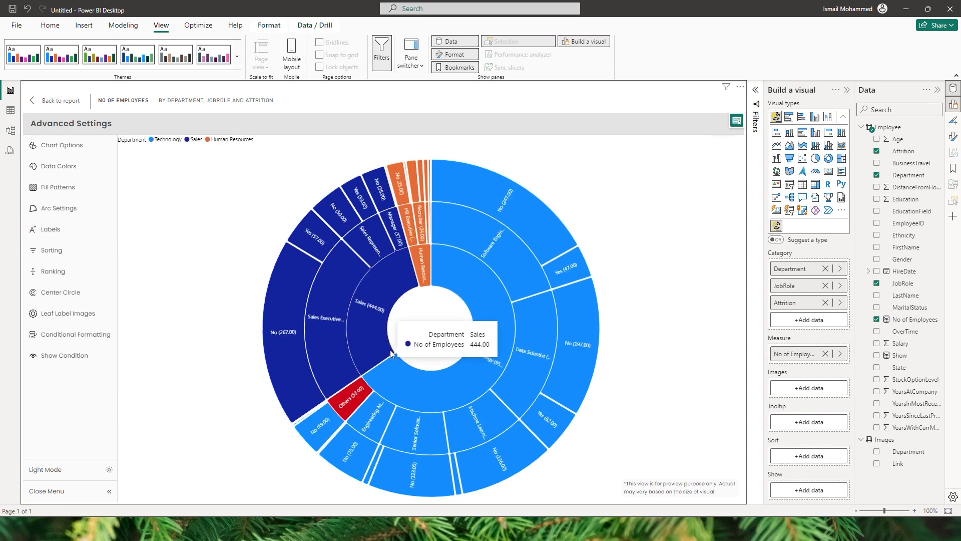
Try the Category display style for the data labels, and restore the Category, Data value style.
{"action": "left_click", "coordinate": [83, 236]}
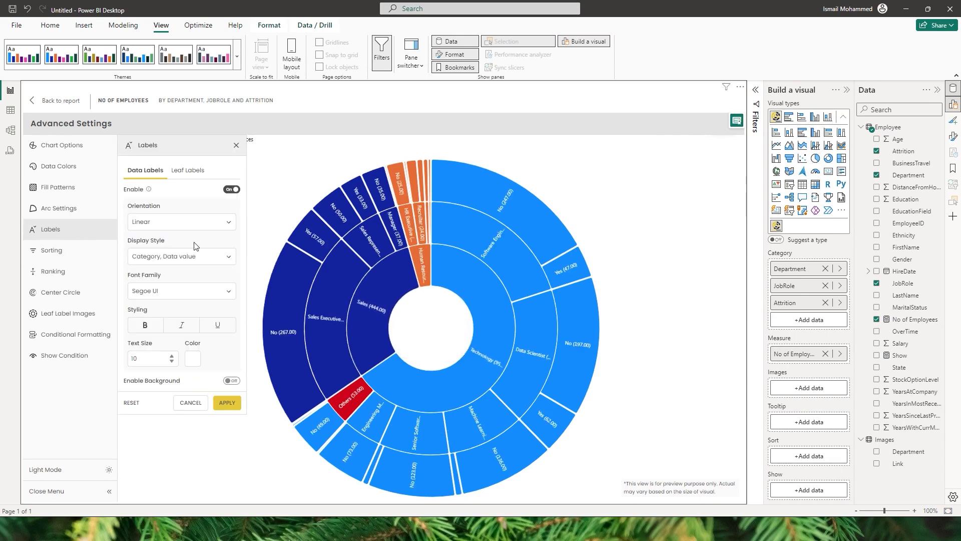
{"action": "left_click", "coordinate": [184, 256]}
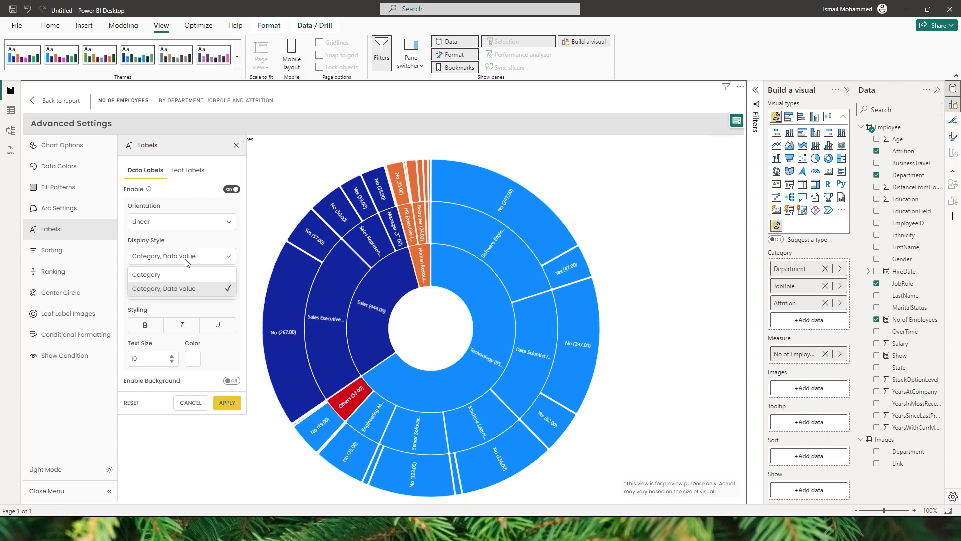
{"action": "left_click", "coordinate": [167, 275]}
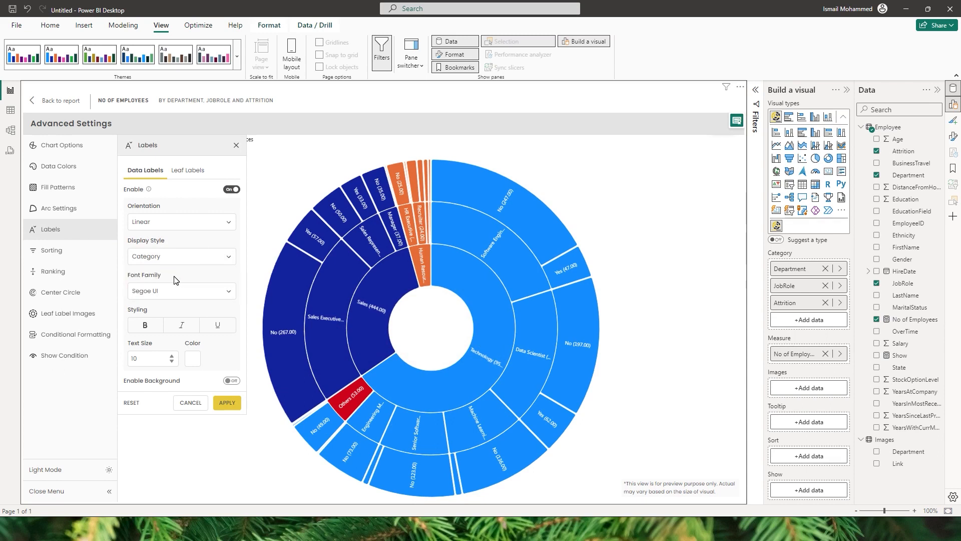
{"action": "left_click", "coordinate": [181, 257]}
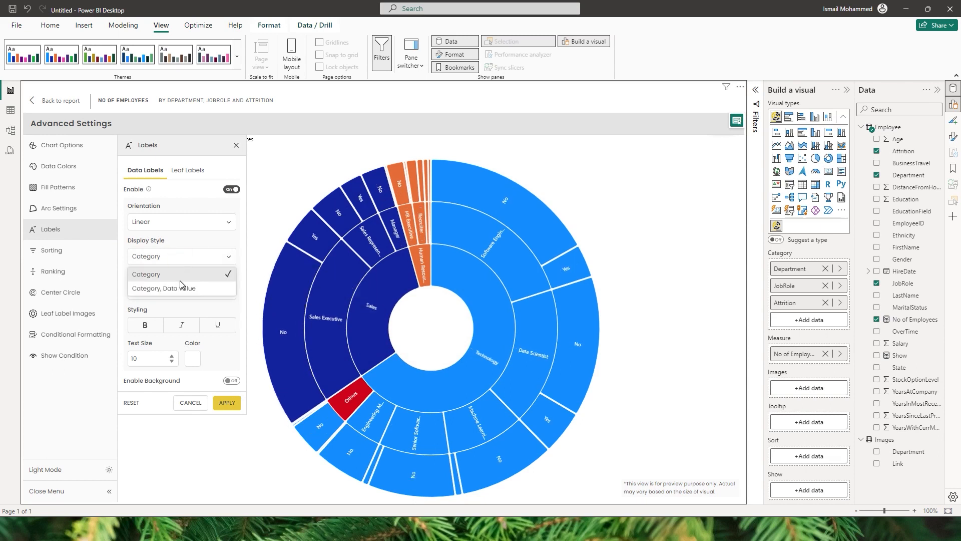
{"action": "left_click", "coordinate": [174, 288]}
{"action": "left_click", "coordinate": [220, 402]}
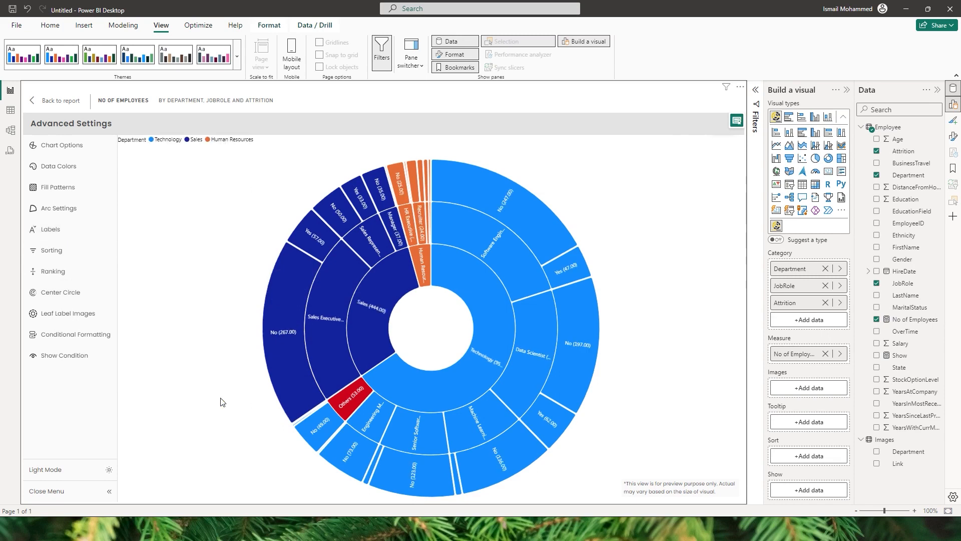
Try enabling a background for the data labels and look at its color options without choosing a color.
{"action": "left_click", "coordinate": [62, 236]}
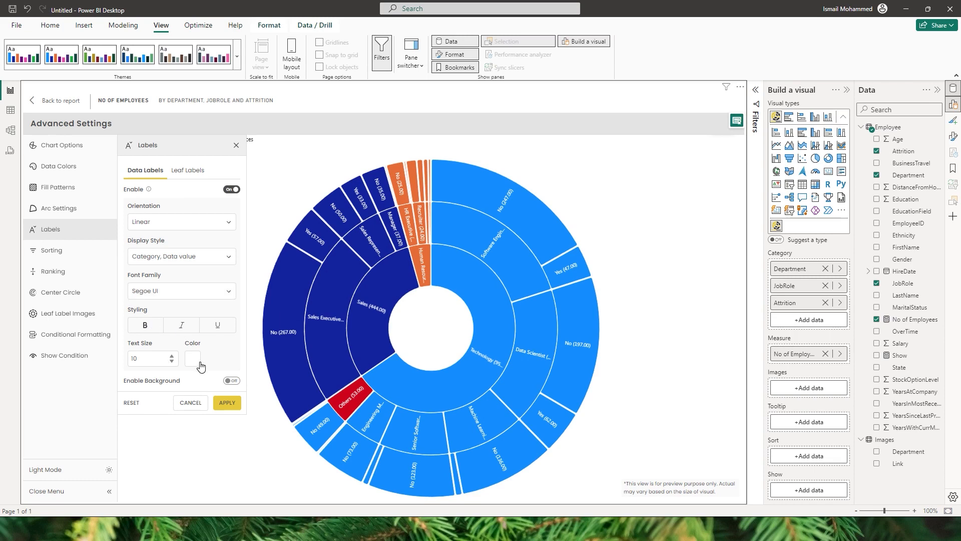
{"action": "left_click", "coordinate": [231, 382]}
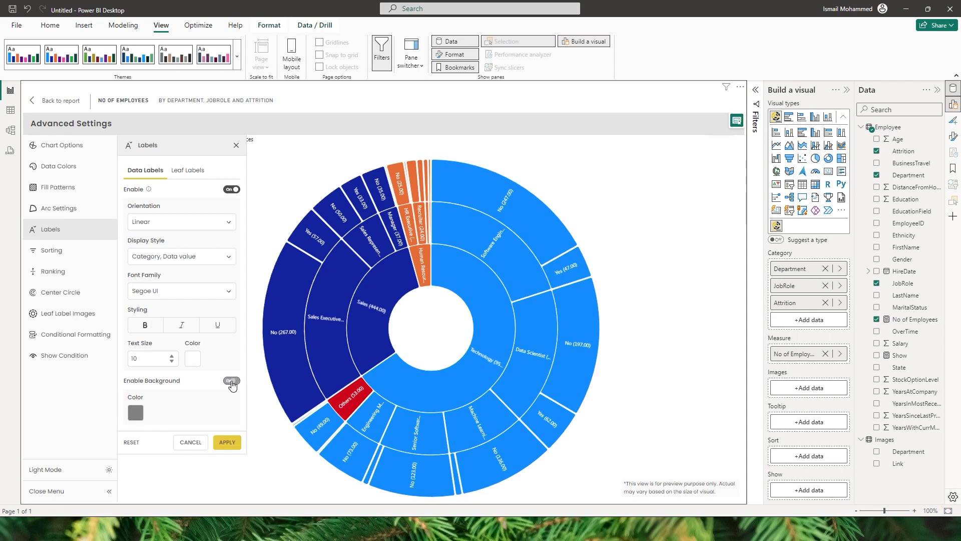
{"action": "left_click", "coordinate": [136, 412]}
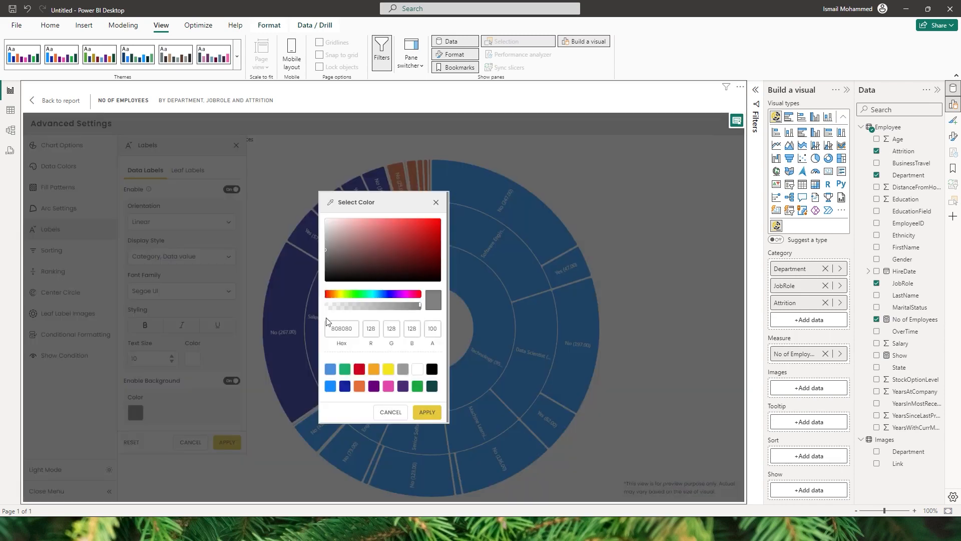
{"action": "left_click", "coordinate": [382, 410]}
{"action": "left_click", "coordinate": [144, 165]}
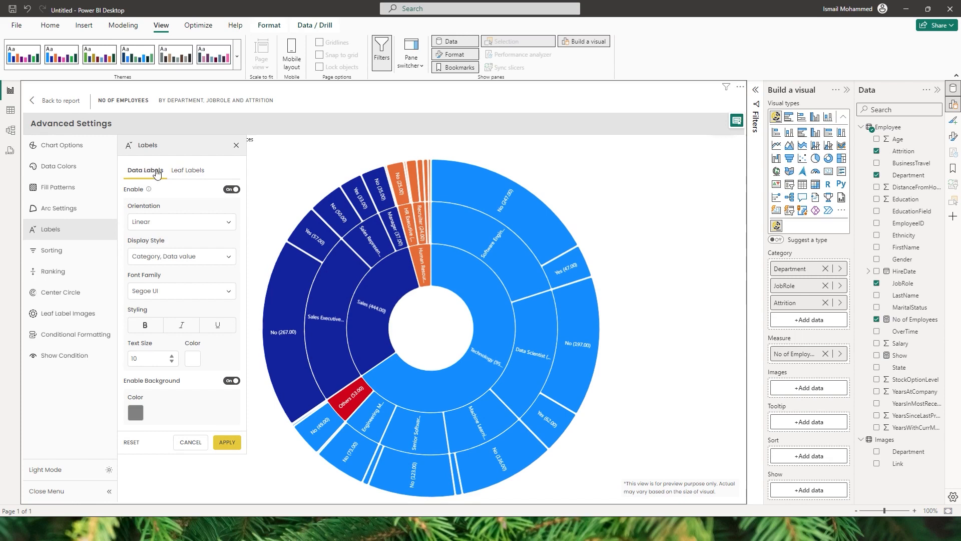
Enable leaf labels with the All detail labels display style, apply them, and remove Attrition from the chart's categories.
{"action": "left_click", "coordinate": [188, 171]}
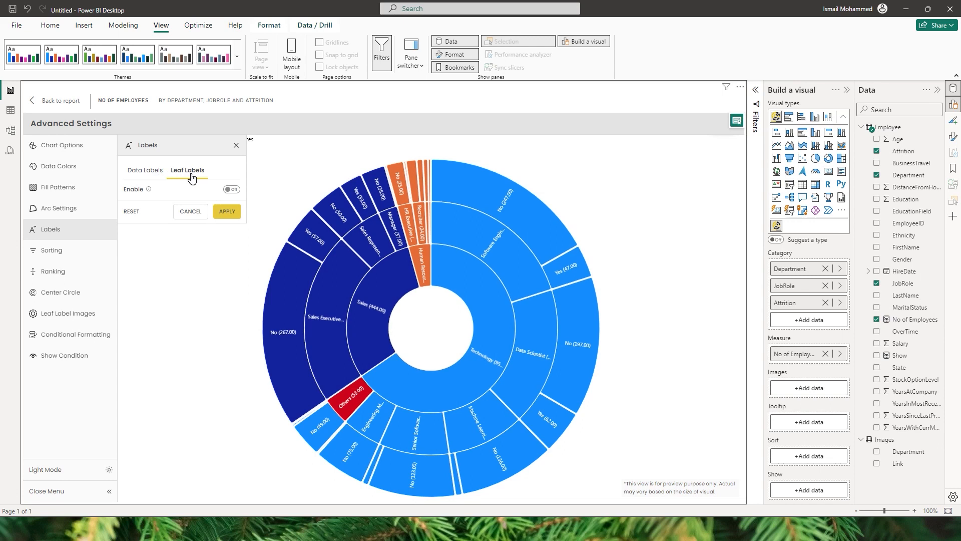
{"action": "left_click", "coordinate": [234, 191]}
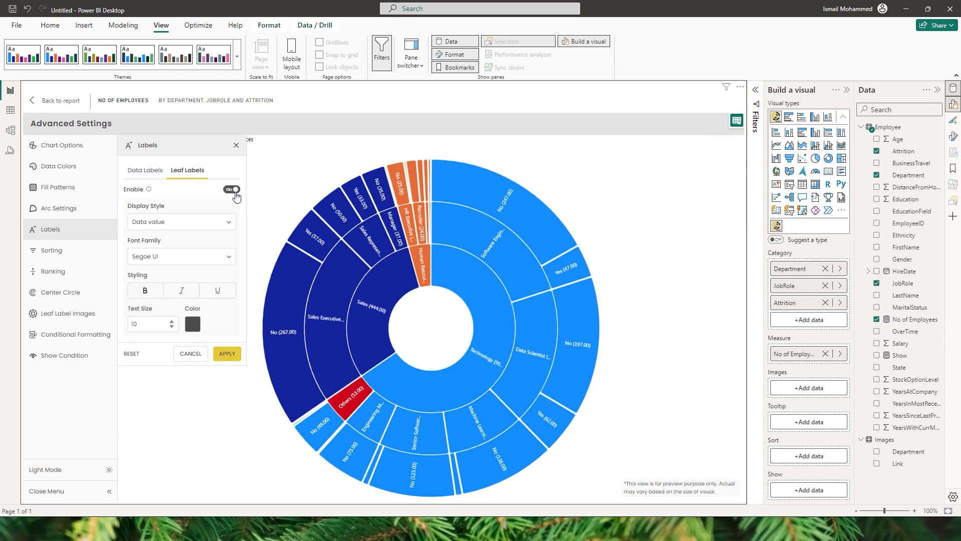
{"action": "left_click", "coordinate": [188, 226]}
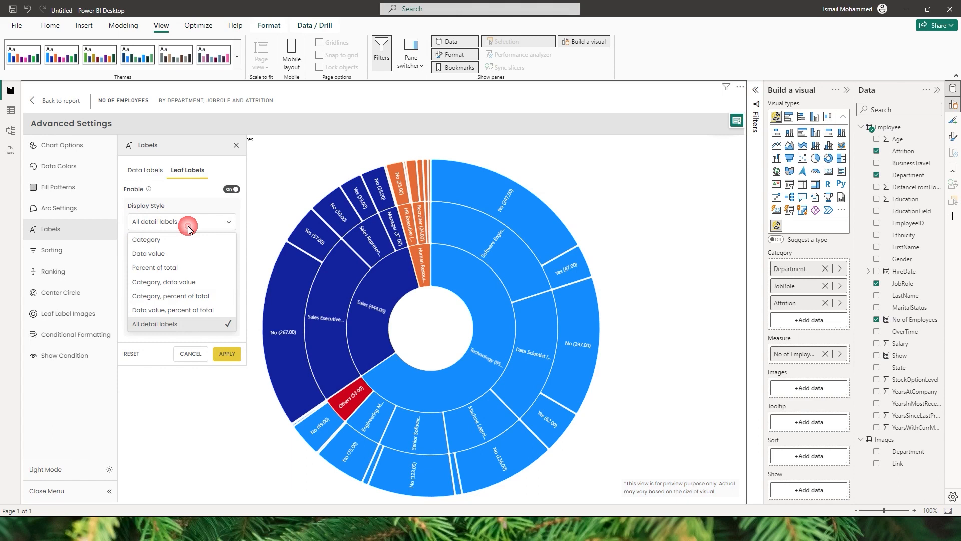
{"action": "left_click", "coordinate": [167, 324]}
{"action": "left_click", "coordinate": [224, 354]}
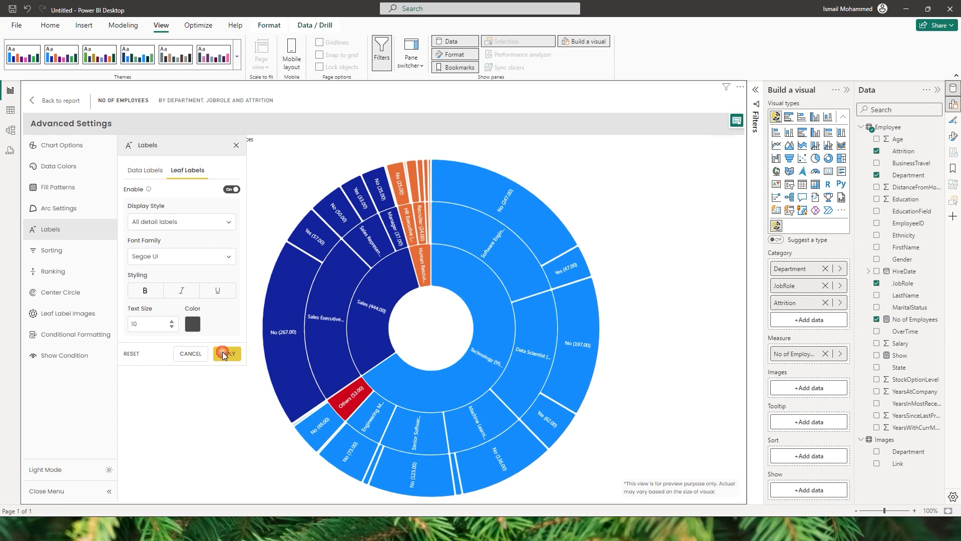
{"action": "left_click", "coordinate": [825, 302]}
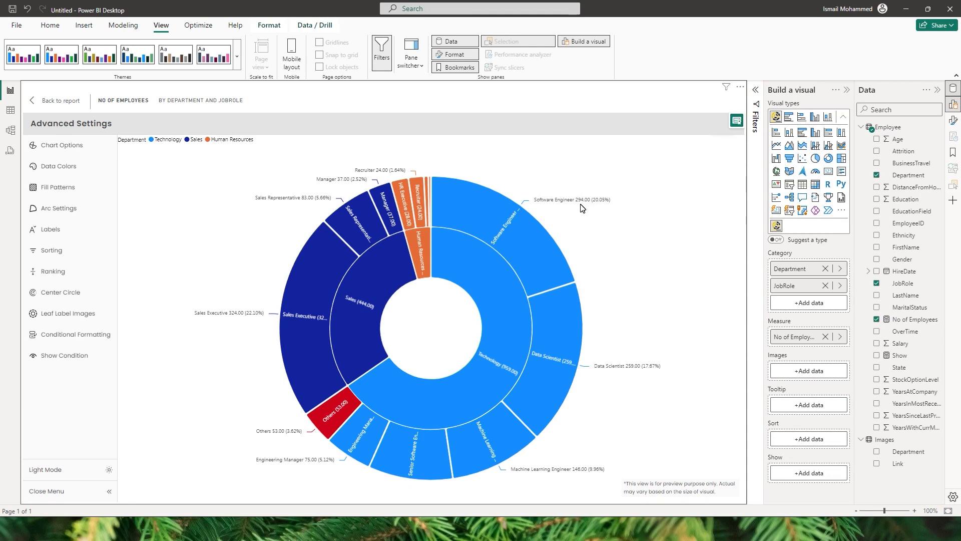
Enable sorting by No of Employees in ascending order and apply it to the chart.
{"action": "left_click", "coordinate": [65, 253]}
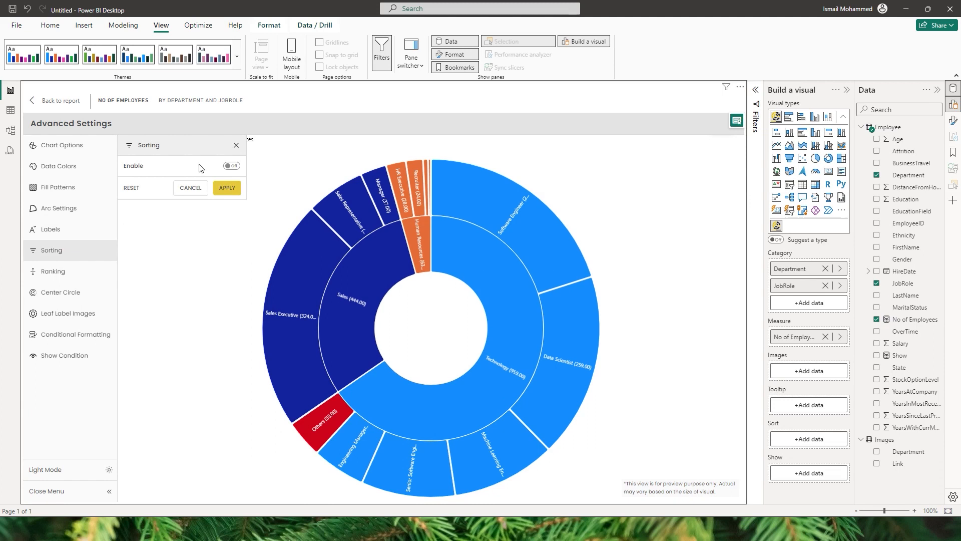
{"action": "left_click", "coordinate": [232, 167]}
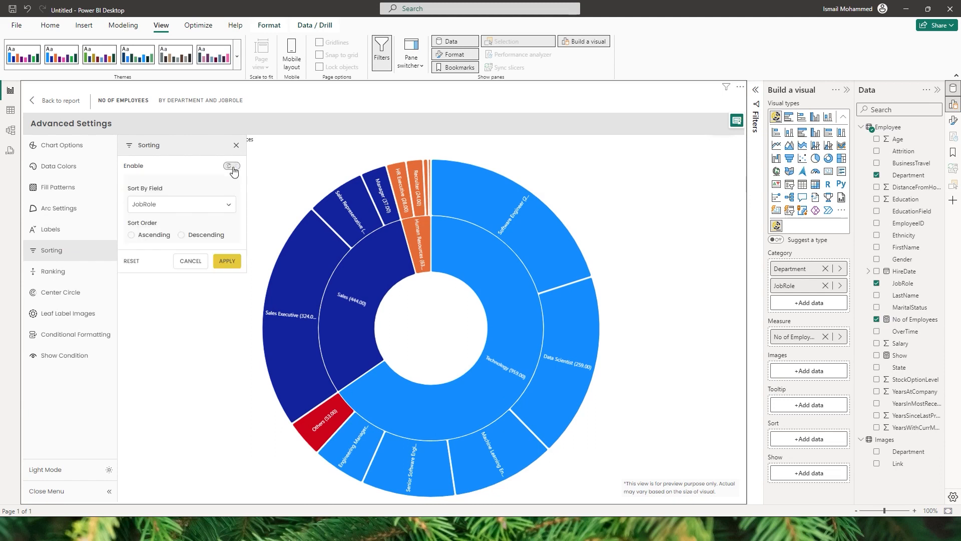
{"action": "left_click", "coordinate": [197, 204]}
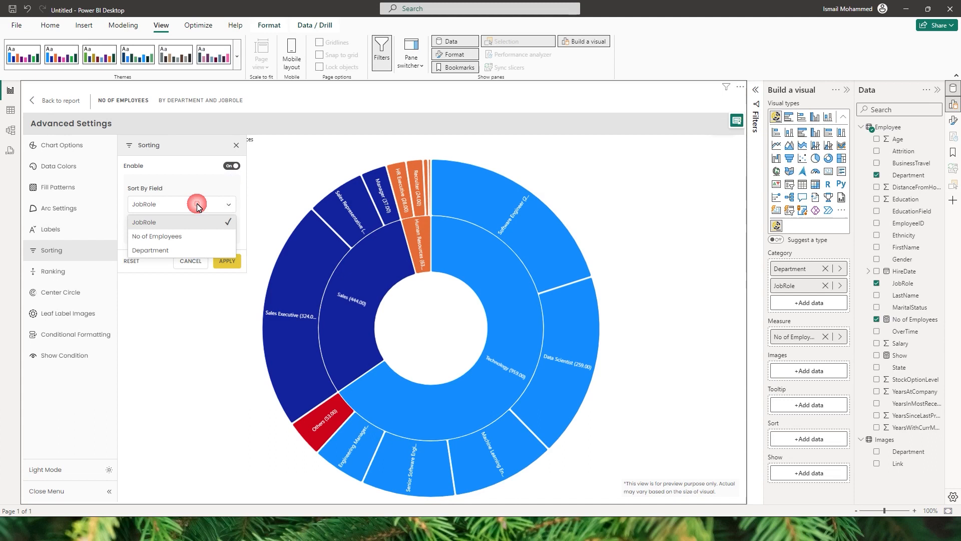
{"action": "left_click", "coordinate": [160, 238]}
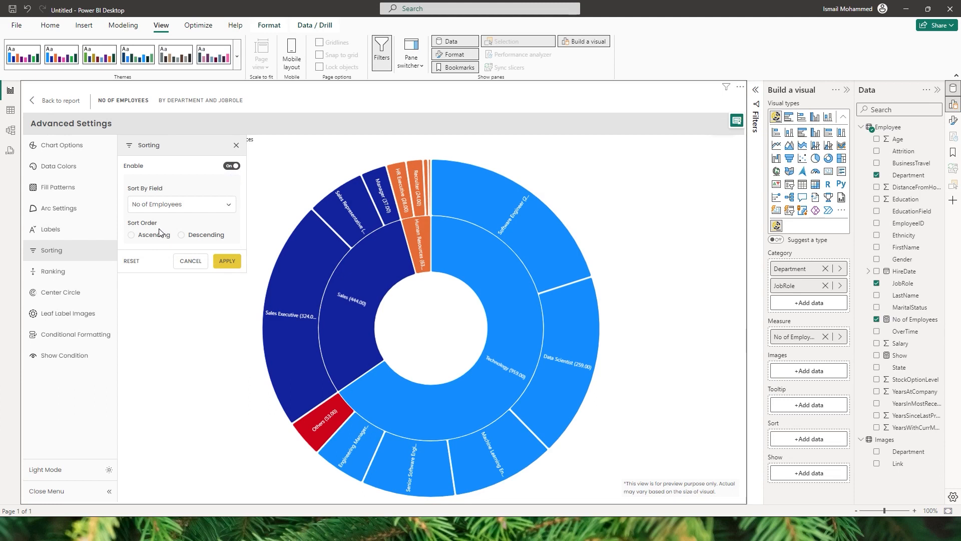
{"action": "left_click", "coordinate": [165, 237]}
{"action": "left_click", "coordinate": [223, 263]}
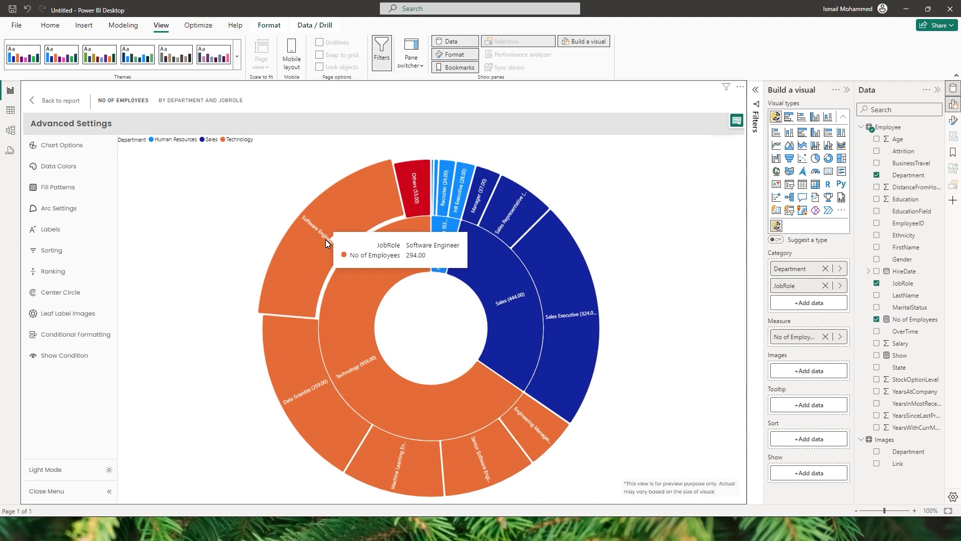
Turn off the chart's ranking, apply the change, and remove Department from the categories.
{"action": "left_click", "coordinate": [51, 250]}
{"action": "left_click", "coordinate": [66, 274]}
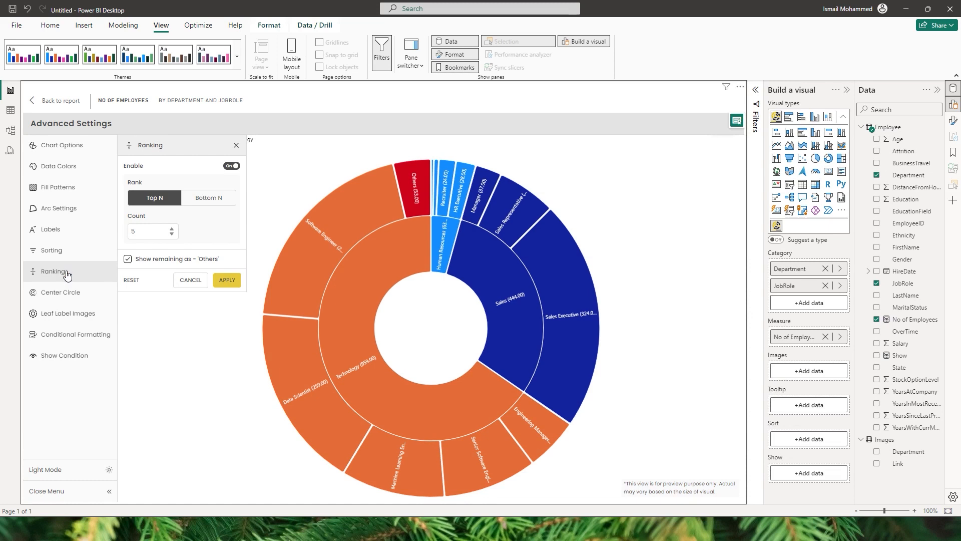
{"action": "left_click", "coordinate": [232, 166]}
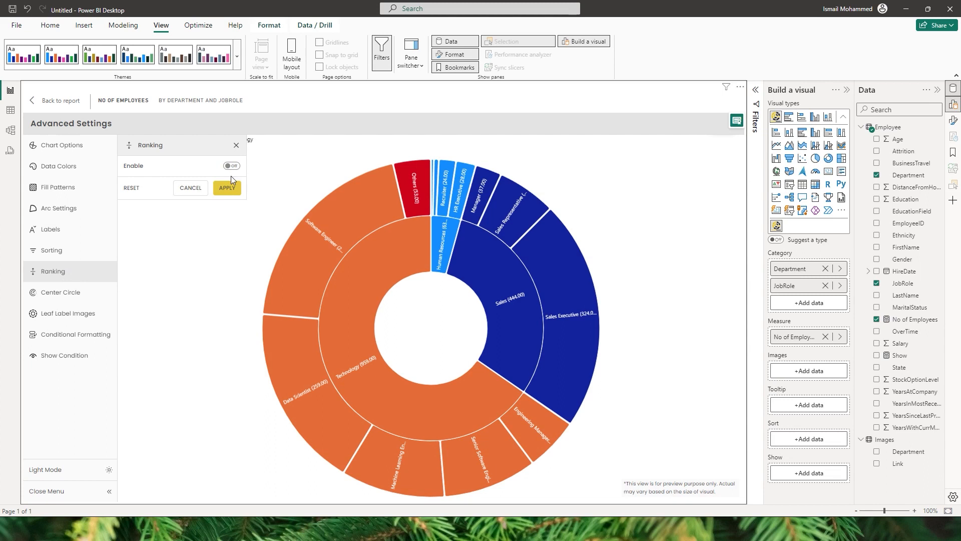
{"action": "left_click", "coordinate": [227, 188]}
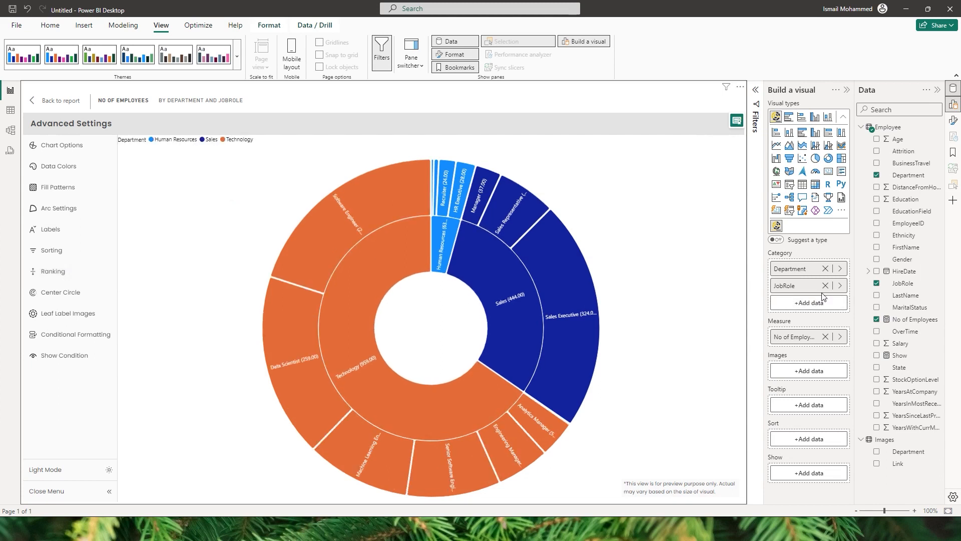
{"action": "left_click", "coordinate": [826, 270]}
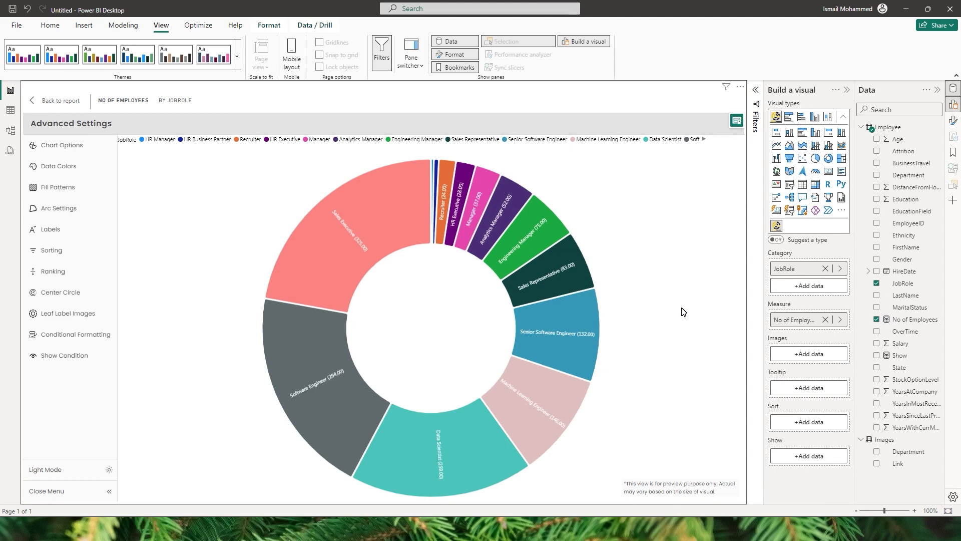
Enable Top N ranking with a count of 3, keep the remaining job roles grouped as Others, and apply it.
{"action": "left_click", "coordinate": [79, 273]}
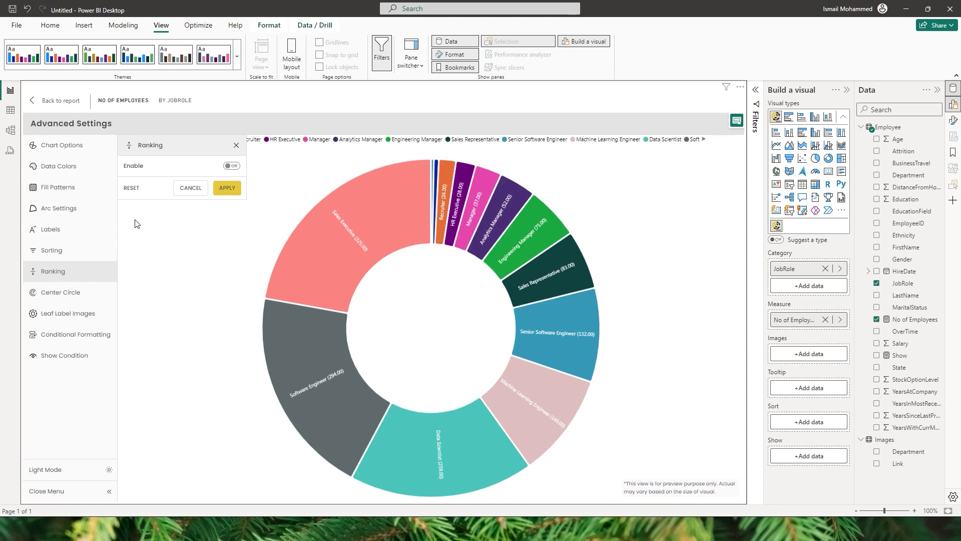
{"action": "left_click", "coordinate": [232, 167]}
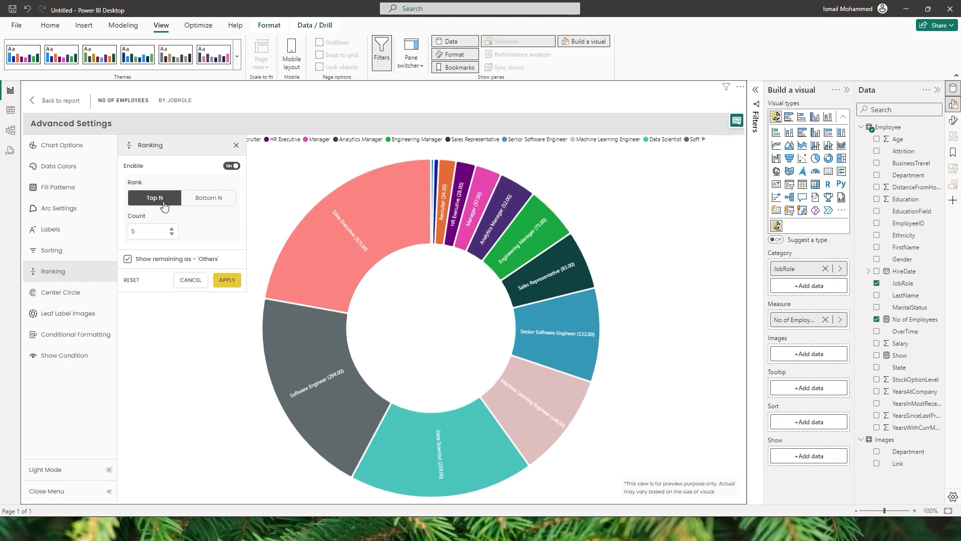
{"action": "left_click", "coordinate": [149, 233]}
{"action": "left_click_drag", "start_coordinate": [150, 232], "coordinate": [120, 236]}
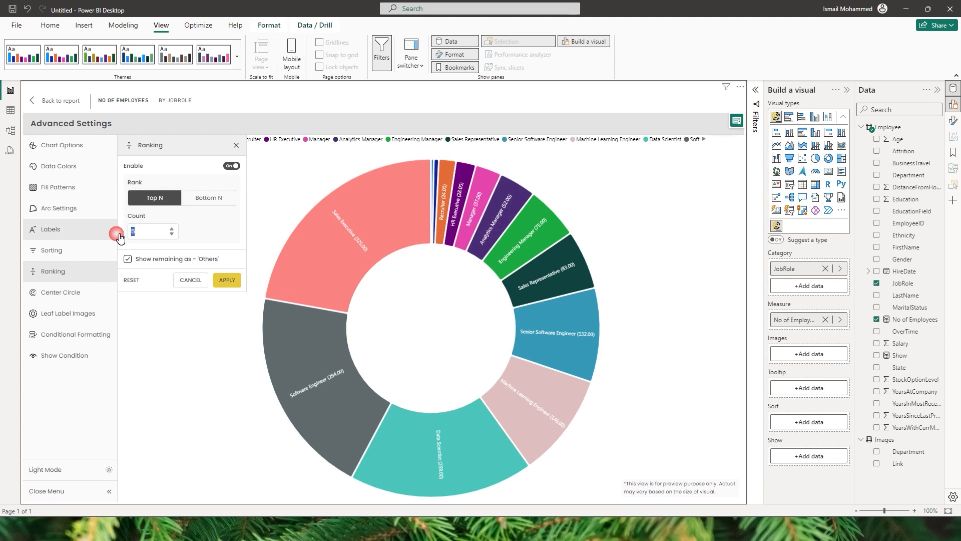
{"action": "left_click_drag", "start_coordinate": [120, 236], "coordinate": [120, 236]}
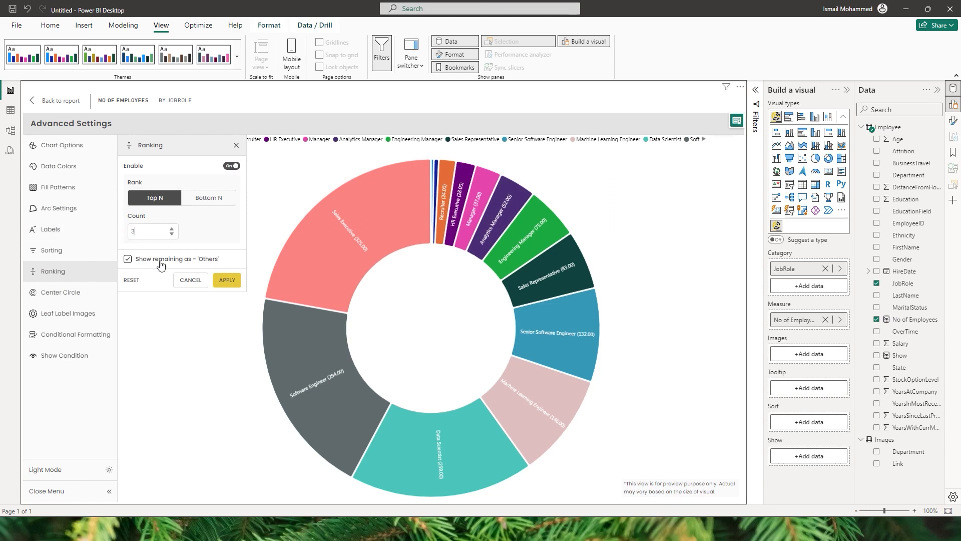
{"action": "left_click", "coordinate": [233, 282]}
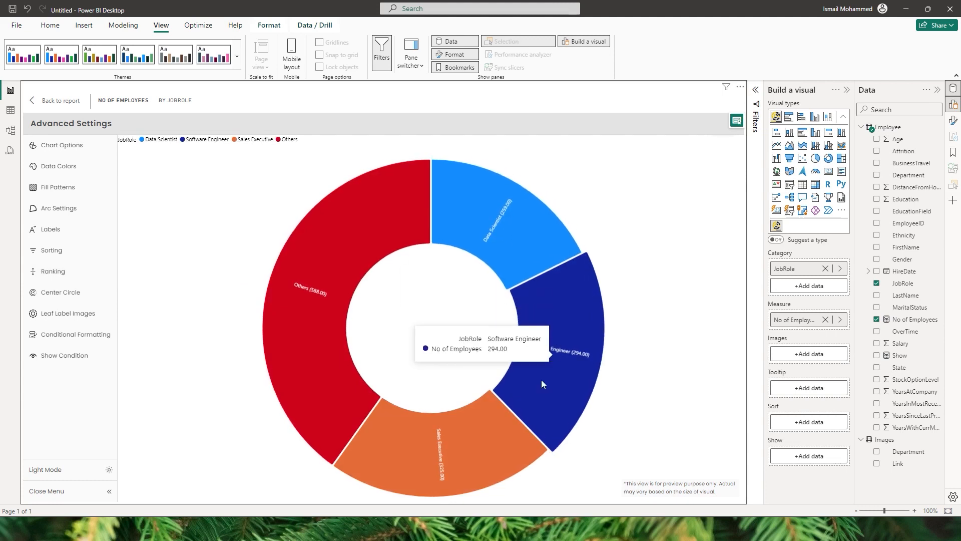
{"action": "mouse_move", "coordinate": [486, 417]}
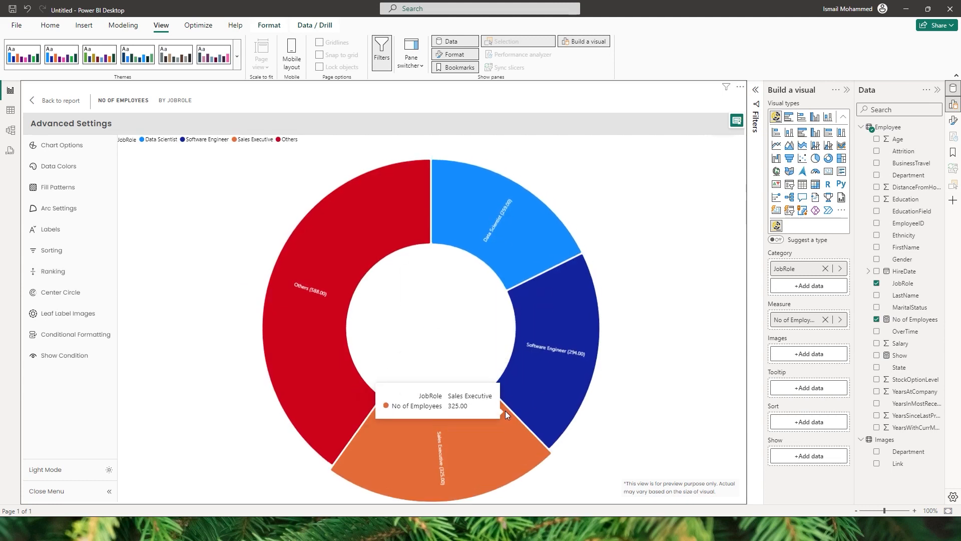
{"action": "mouse_move", "coordinate": [332, 328]}
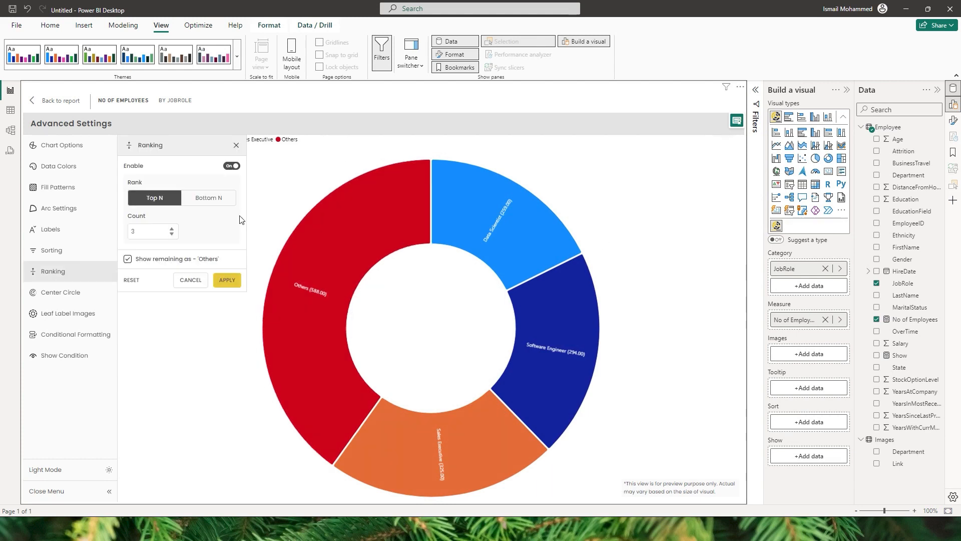
Switch the ranking to Bottom N with a count of 5 and apply it to the chart.
{"action": "left_click", "coordinate": [222, 201]}
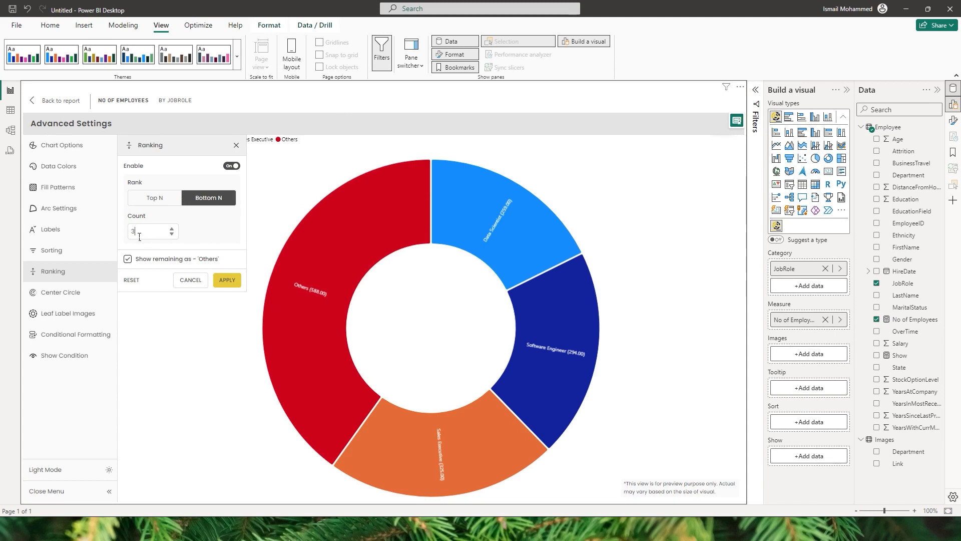
{"action": "type", "text": "5"}
{"action": "left_click", "coordinate": [227, 280]}
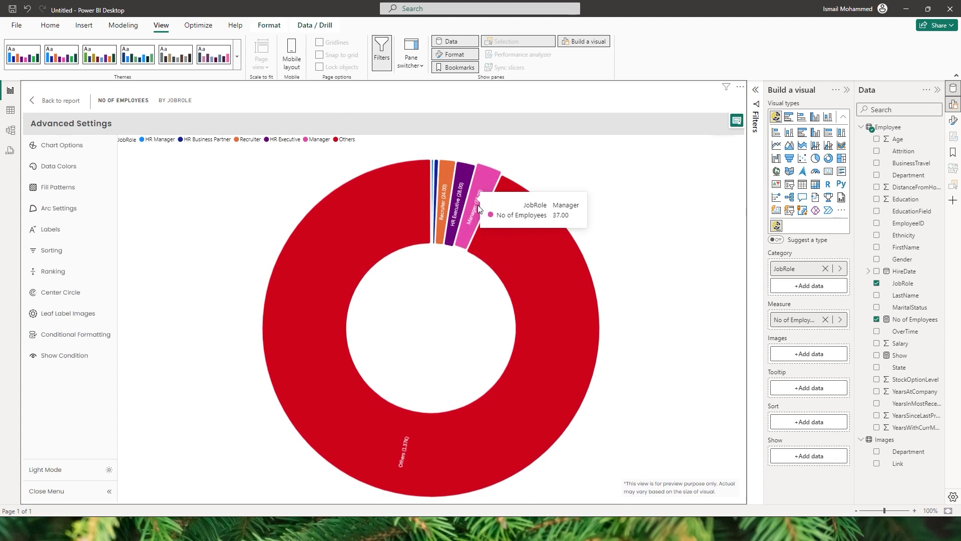
{"action": "mouse_move", "coordinate": [528, 233]}
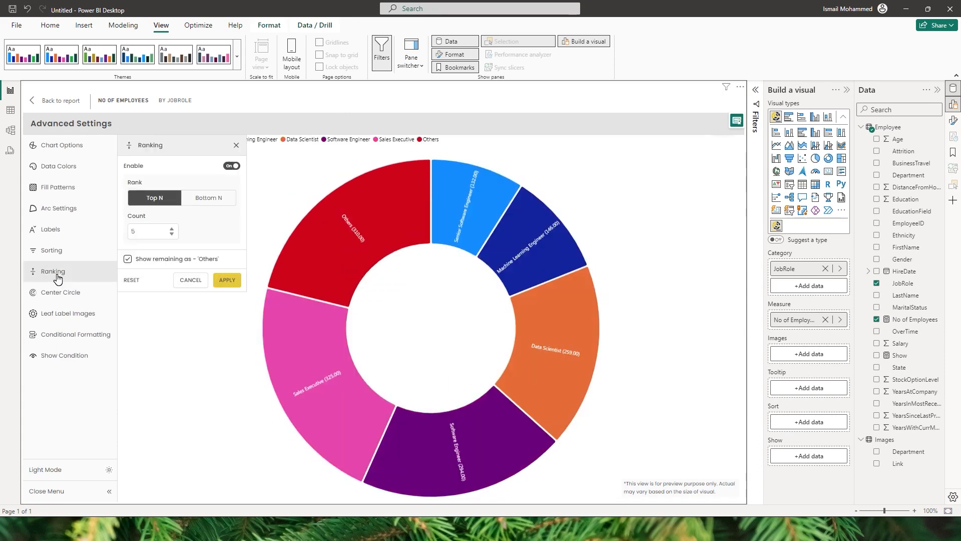
Add a measure layer to the center circle using No of Employees with SUM aggregation, and save it.
{"action": "left_click", "coordinate": [61, 292]}
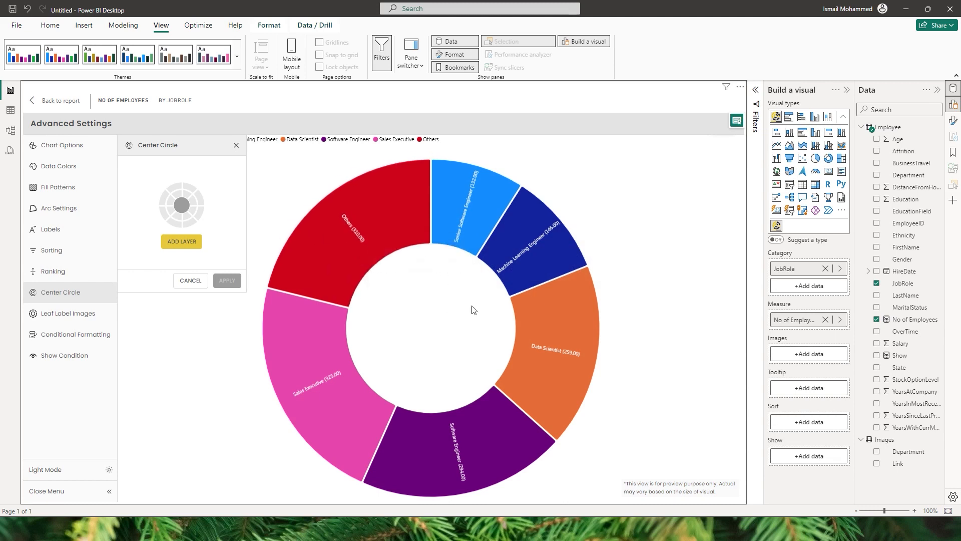
{"action": "left_click", "coordinate": [182, 242]}
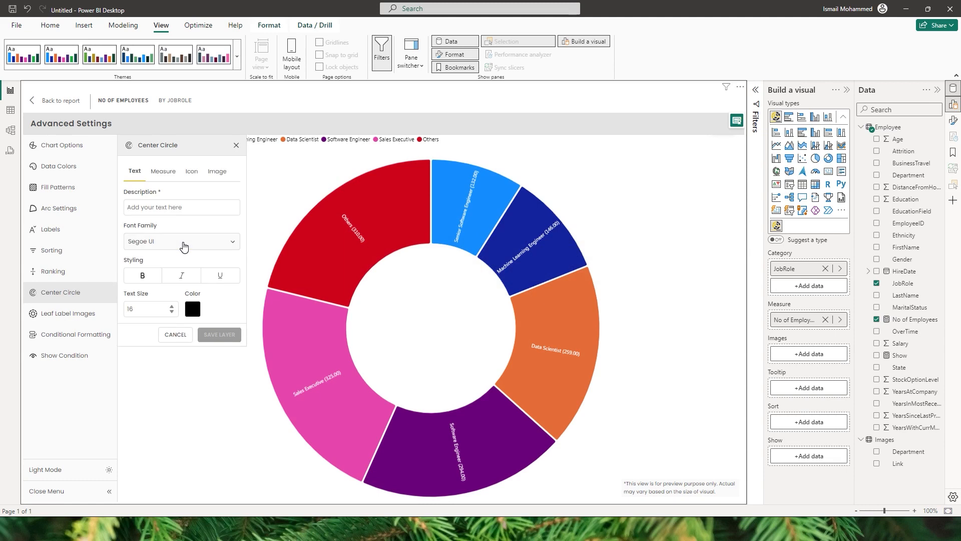
{"action": "left_click", "coordinate": [163, 171]}
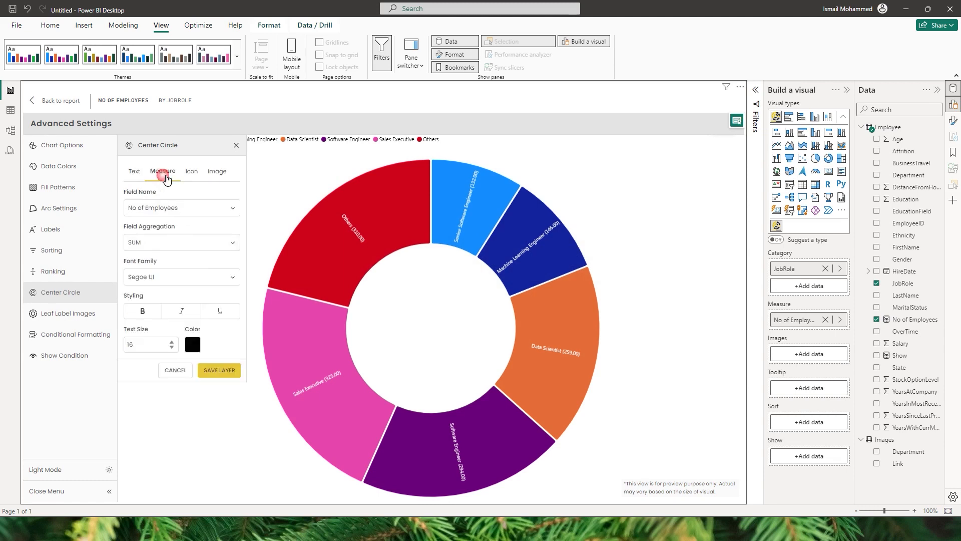
{"action": "left_click", "coordinate": [177, 215]}
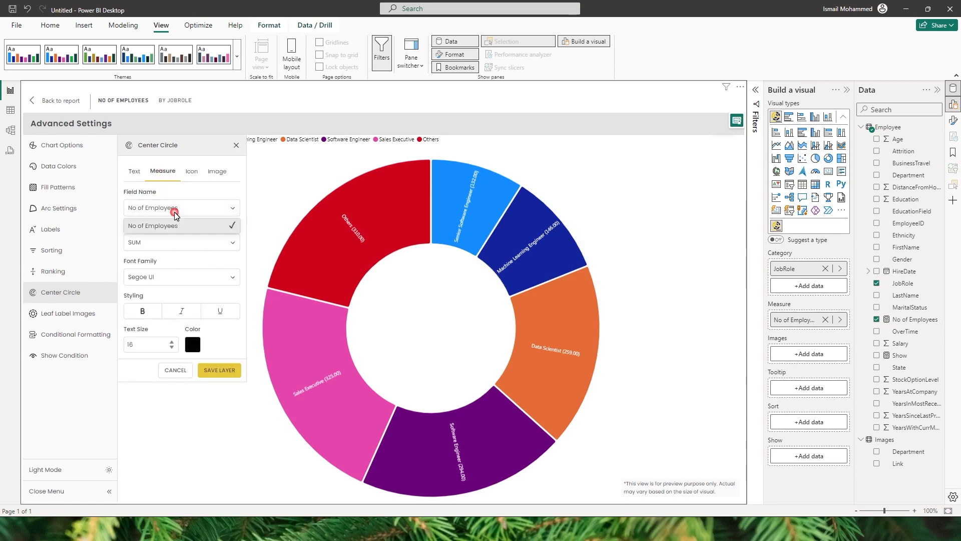
{"action": "left_click", "coordinate": [178, 229]}
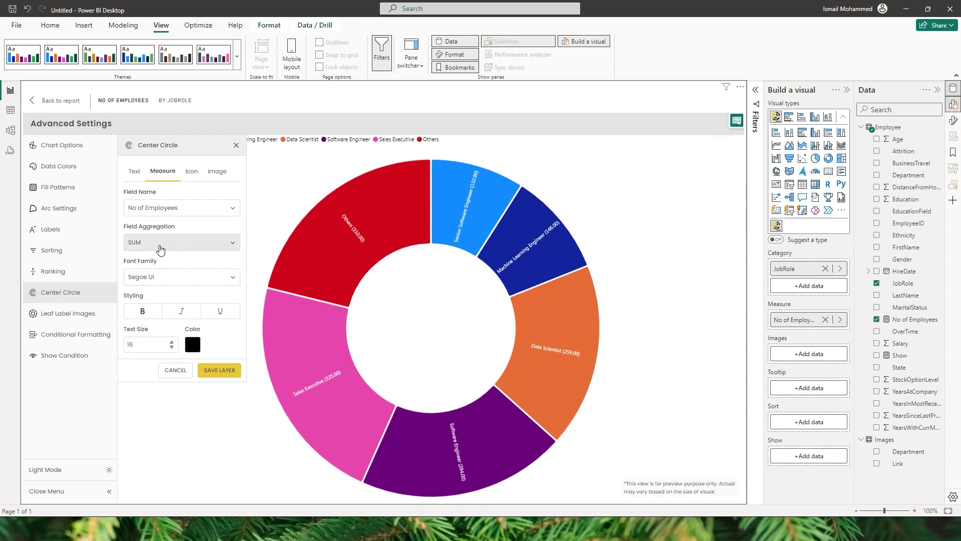
{"action": "left_click", "coordinate": [219, 371]}
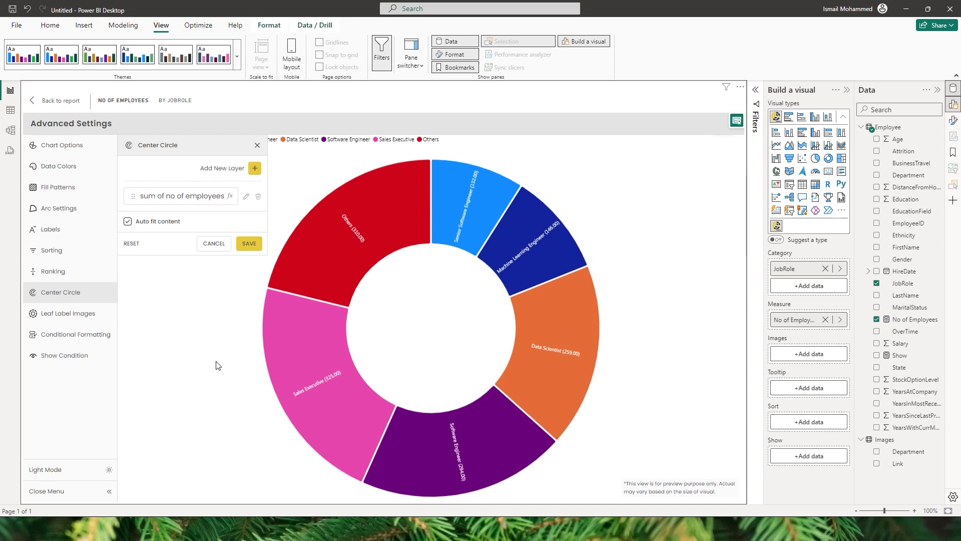
{"action": "left_click", "coordinate": [248, 243]}
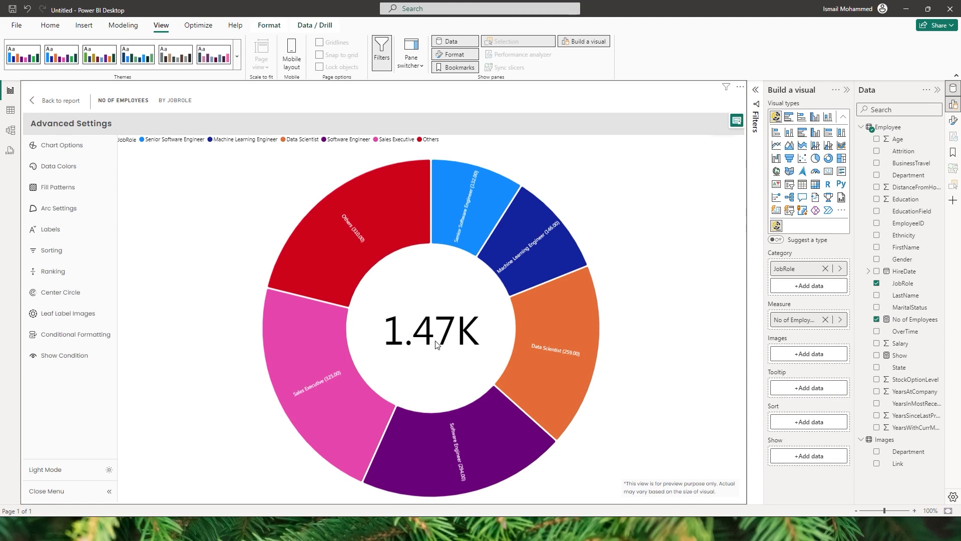
Start another center circle layer and look through the Measure, Icon and Image types before choosing Text.
{"action": "left_click", "coordinate": [73, 299]}
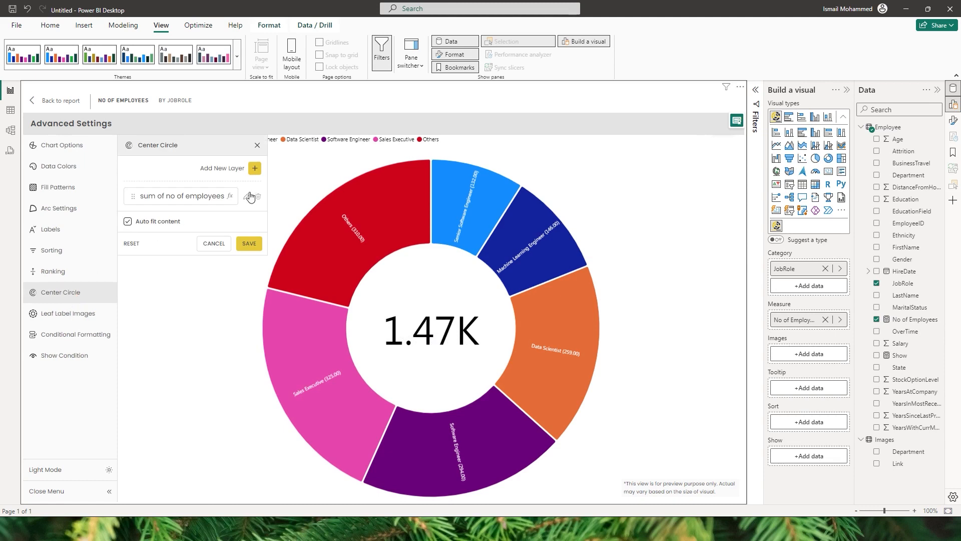
{"action": "left_click", "coordinate": [253, 173]}
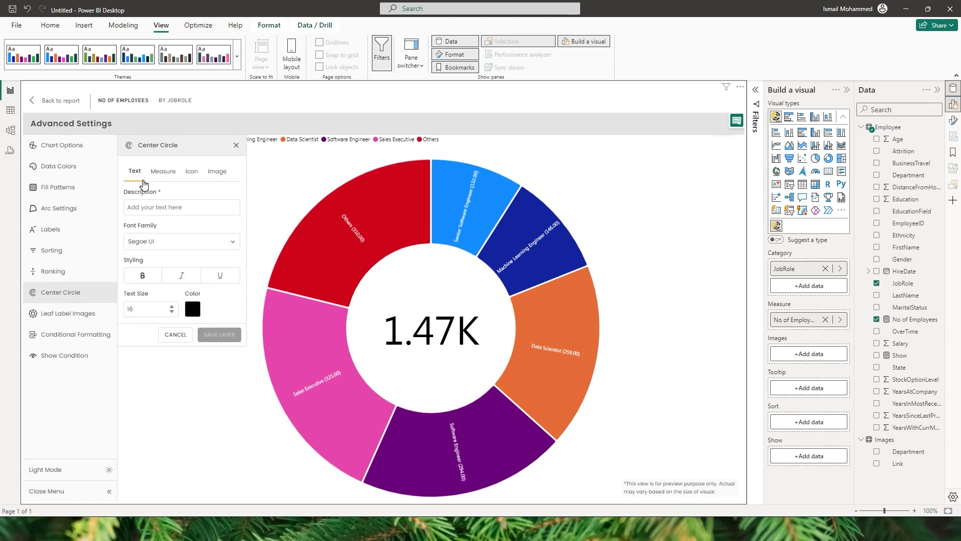
{"action": "left_click", "coordinate": [164, 176]}
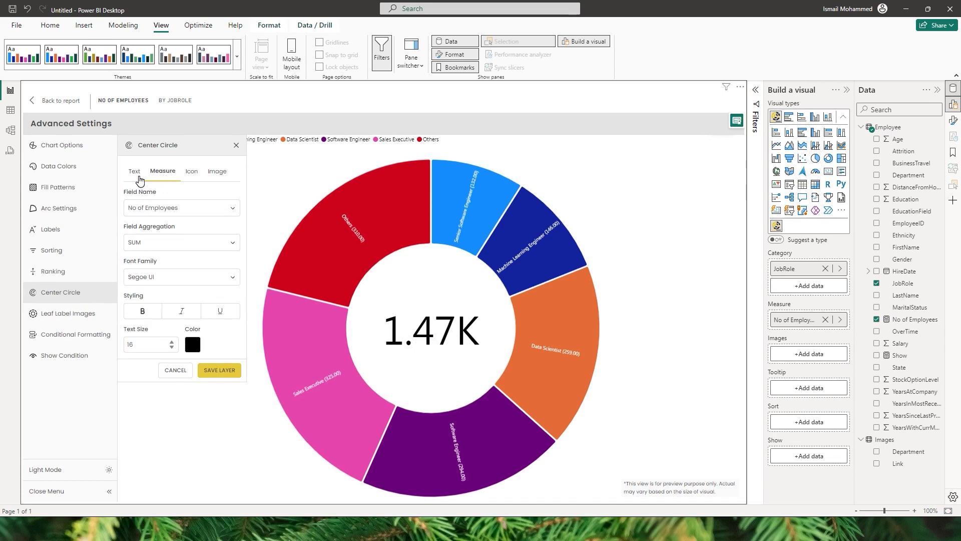
{"action": "left_click", "coordinate": [135, 172]}
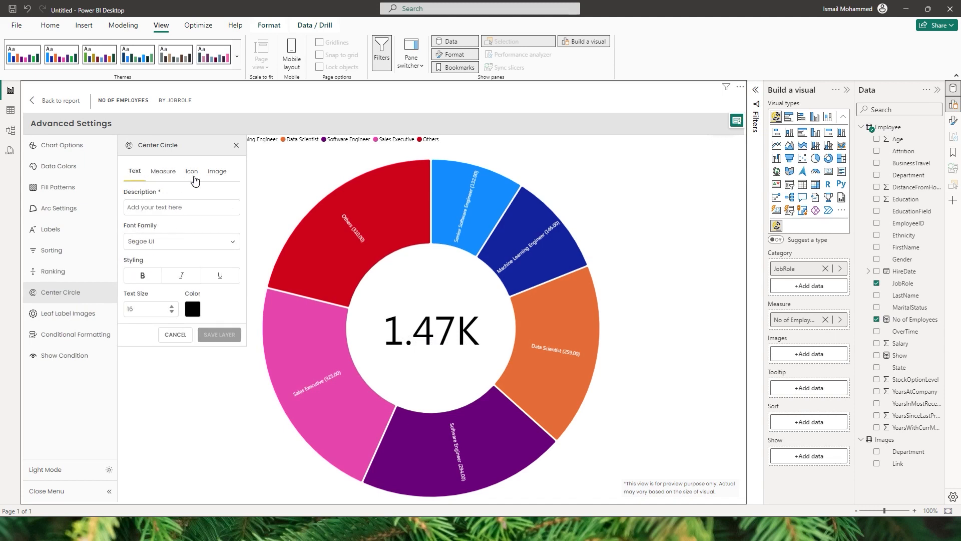
{"action": "left_click", "coordinate": [193, 176]}
{"action": "left_click", "coordinate": [220, 174]}
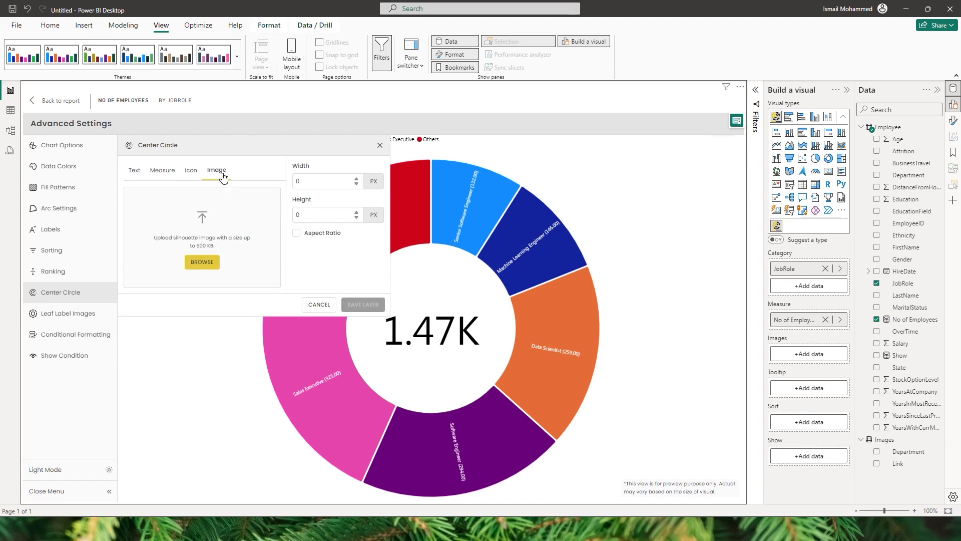
{"action": "left_click", "coordinate": [134, 172]}
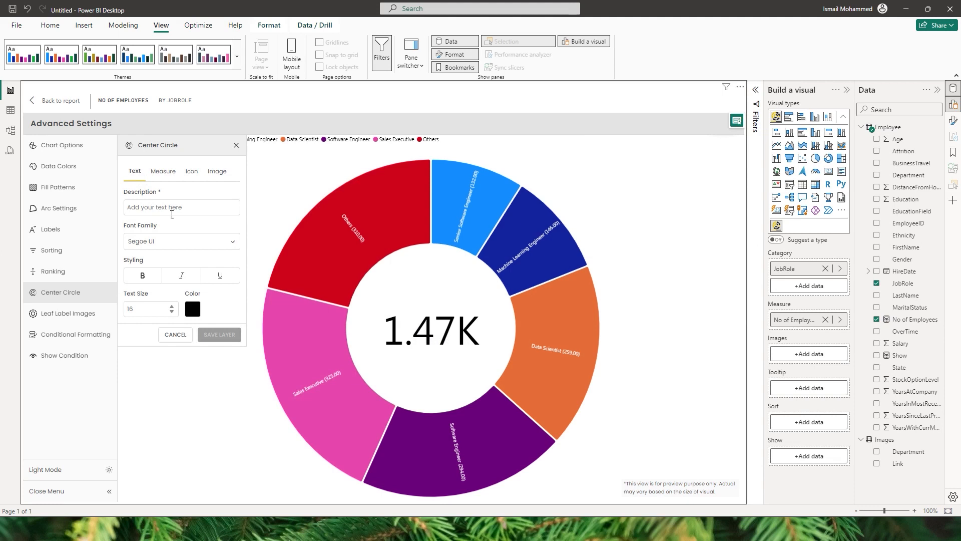
Enter Total Employees as the center circle's text layer, make it bold, adjust its text size, and save it.
{"action": "left_click", "coordinate": [172, 214]}
{"action": "type", "text": "T"}
{"action": "type", "text": "otal Employees"}
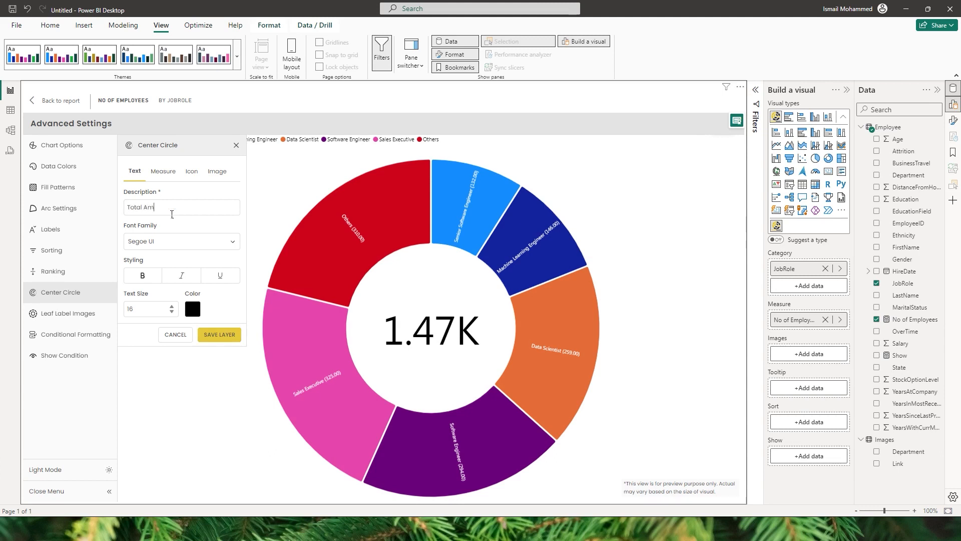
{"action": "left_click", "coordinate": [143, 279]}
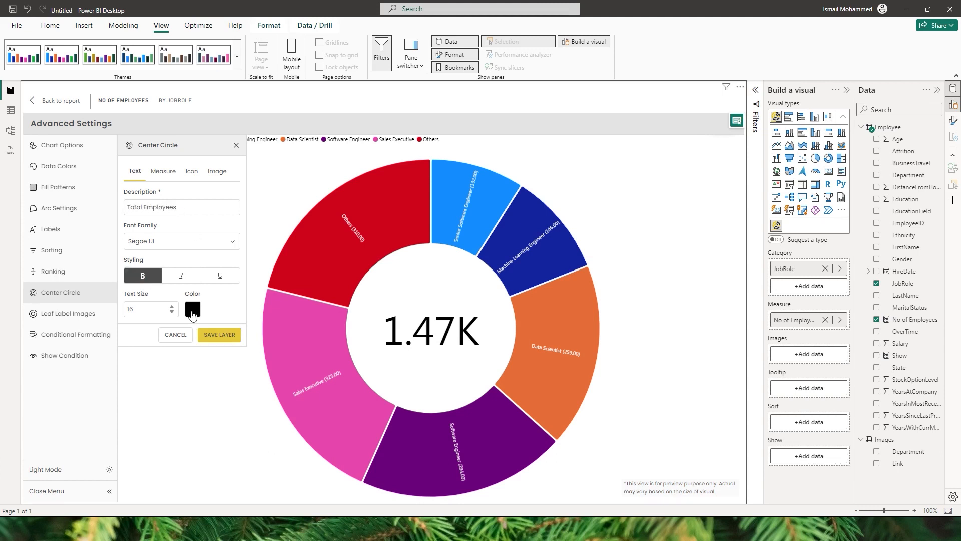
{"action": "left_click", "coordinate": [171, 306]}
{"action": "left_click", "coordinate": [218, 336]}
{"action": "left_click", "coordinate": [249, 268]}
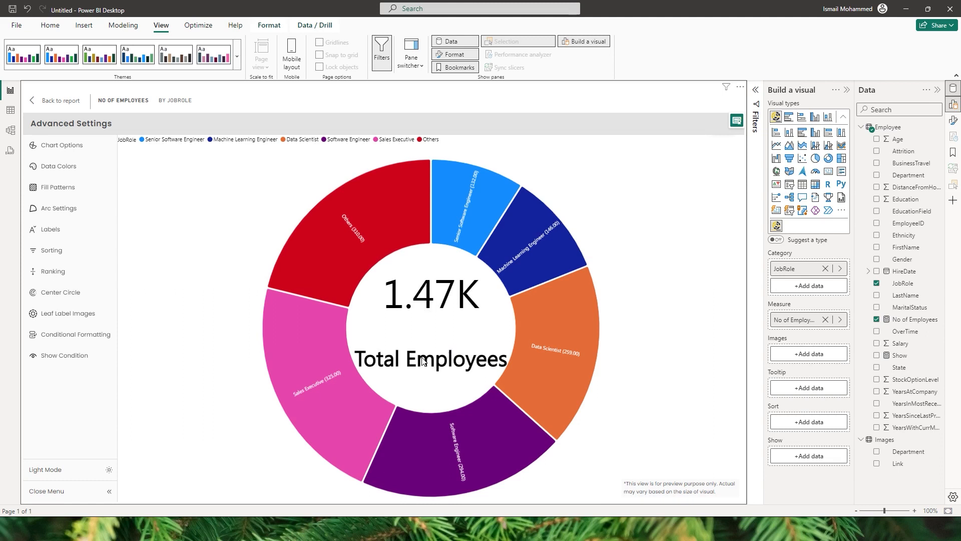
Move the Total Employees layer above the sum of no of employees layer in the center circle and save.
{"action": "left_click", "coordinate": [62, 293]}
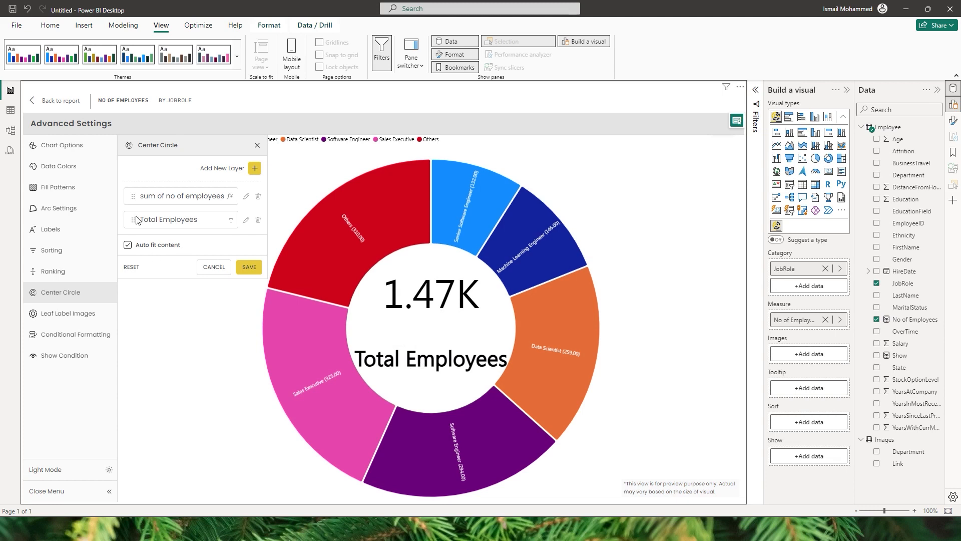
{"action": "left_click_drag", "start_coordinate": [134, 220], "coordinate": [135, 196]}
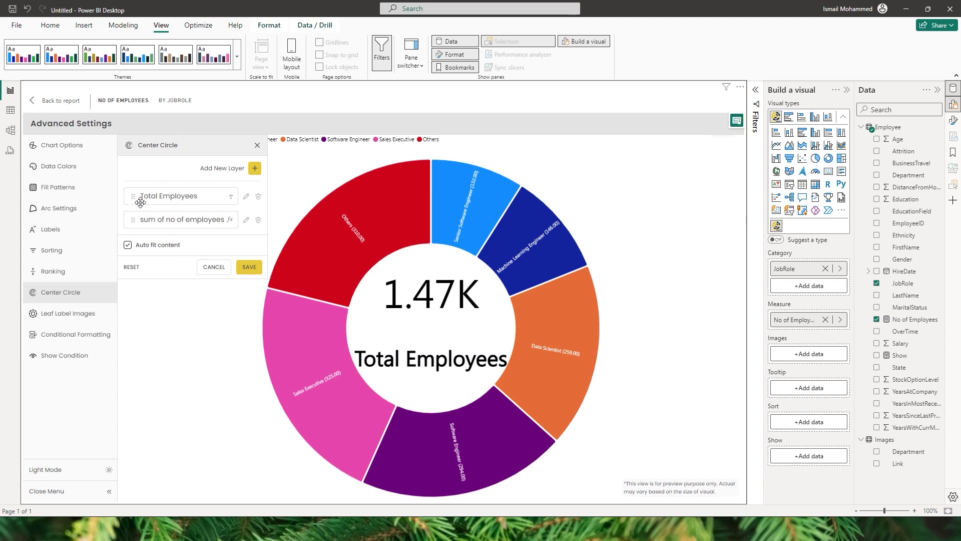
{"action": "left_click", "coordinate": [250, 268]}
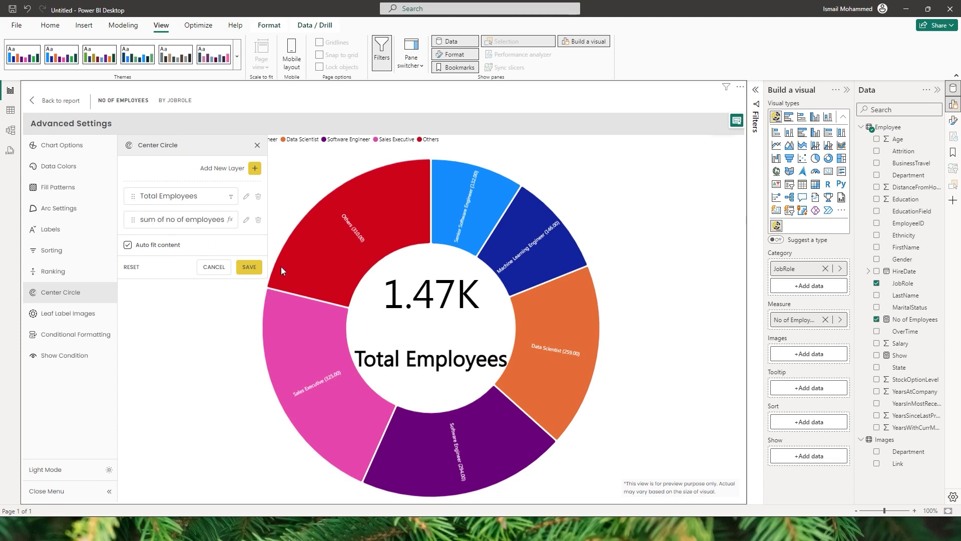
{"action": "left_click", "coordinate": [255, 270]}
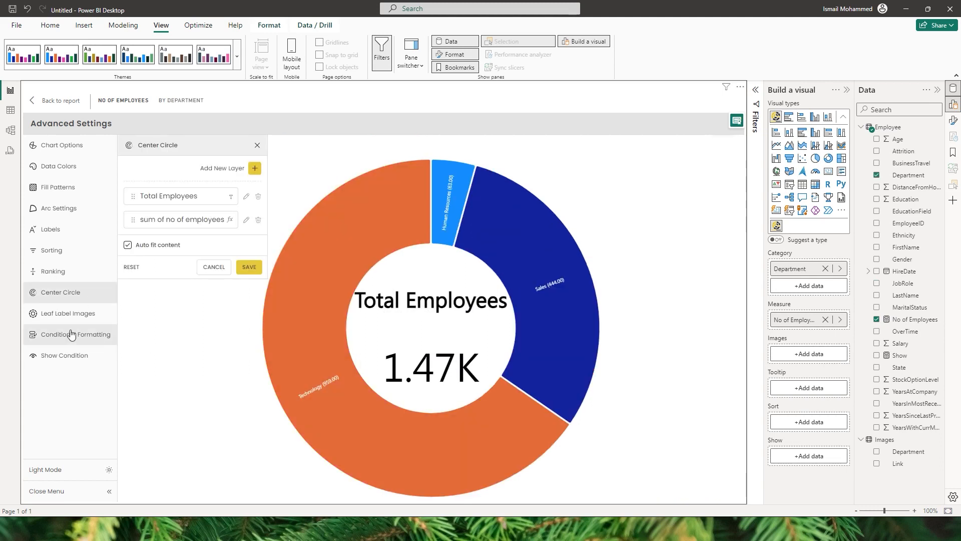
View the Leaf Label Images settings and start a conditional formatting rule named Test on the No of Employees measure, reviewing the comparison operators.
{"action": "left_click", "coordinate": [67, 319]}
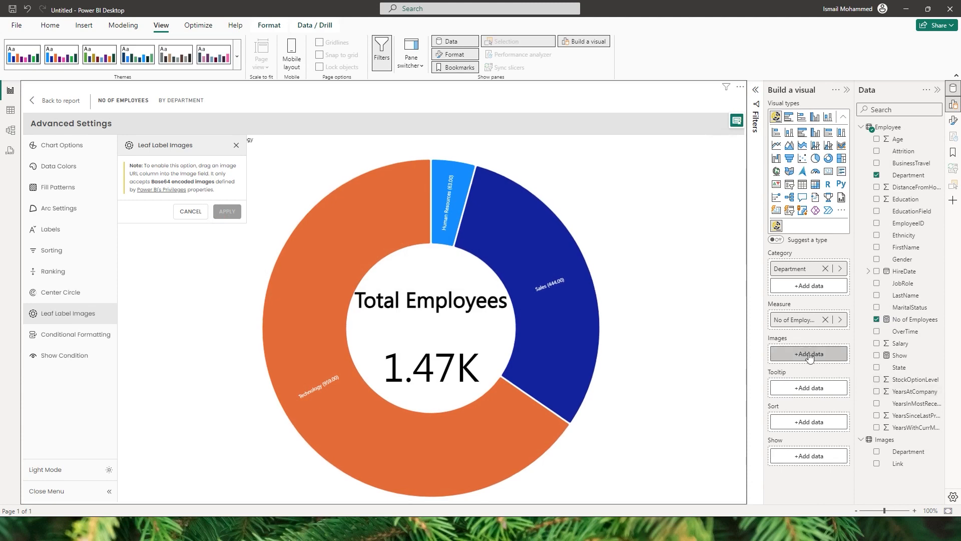
{"action": "left_click", "coordinate": [54, 337]}
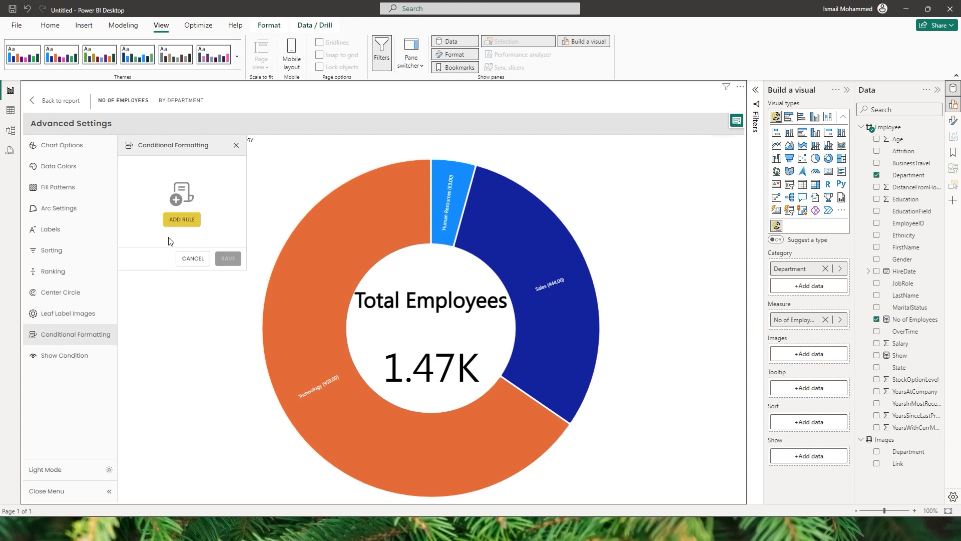
{"action": "left_click", "coordinate": [182, 226]}
{"action": "left_click", "coordinate": [81, 337]}
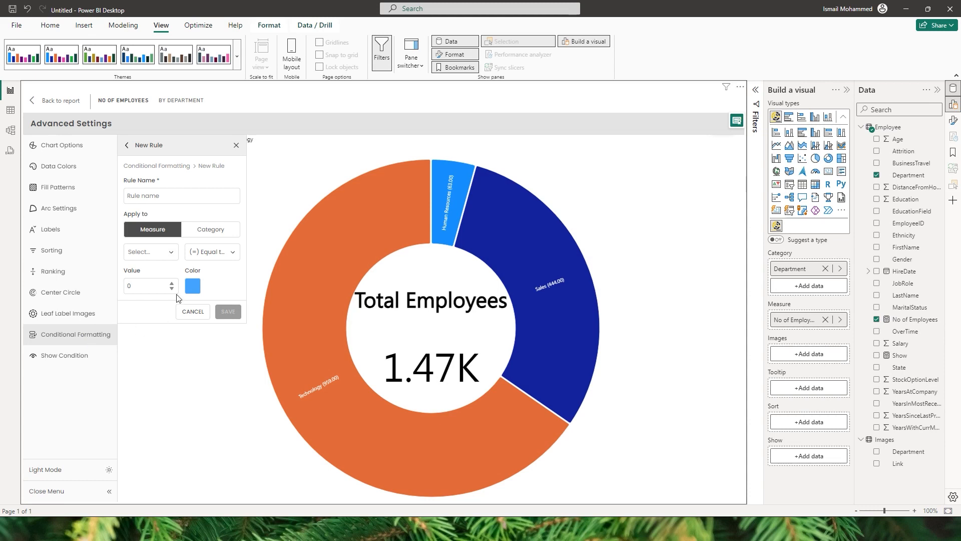
{"action": "type", "text": "Test"}
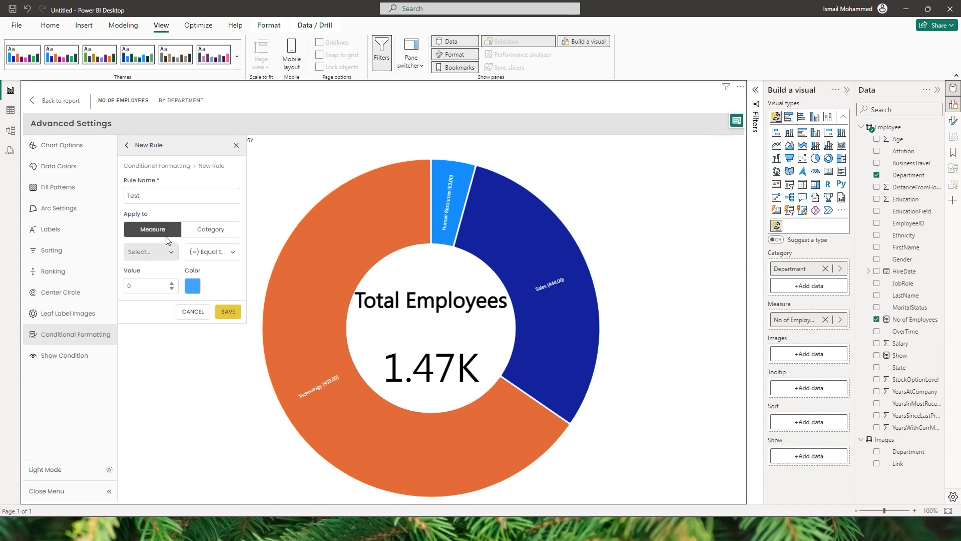
{"action": "left_click", "coordinate": [150, 252]}
{"action": "left_click", "coordinate": [158, 270]}
{"action": "left_click", "coordinate": [217, 255]}
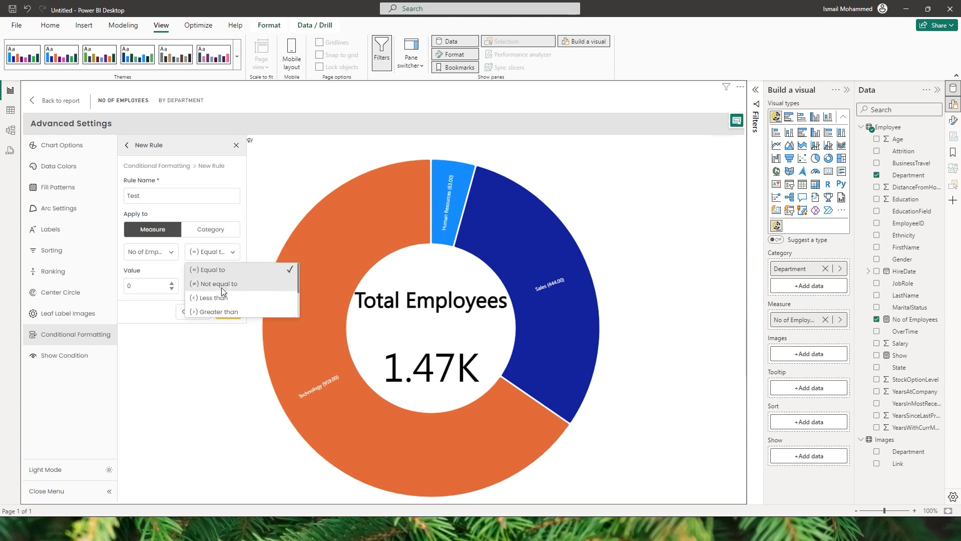
{"action": "left_click", "coordinate": [160, 271]}
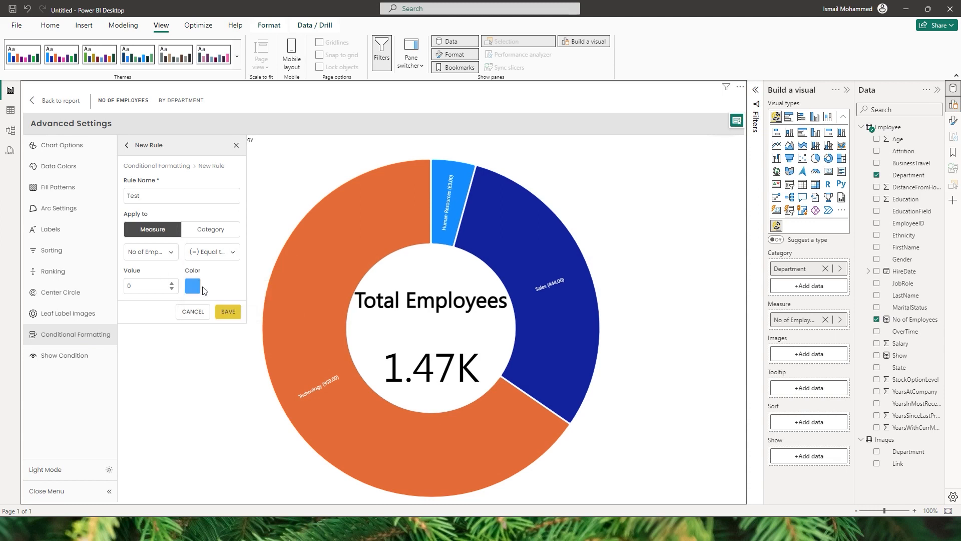
Apply the Test rule to the Department category instead, with the condition that its text is Technology.
{"action": "left_click", "coordinate": [213, 234]}
{"action": "left_click", "coordinate": [170, 252]}
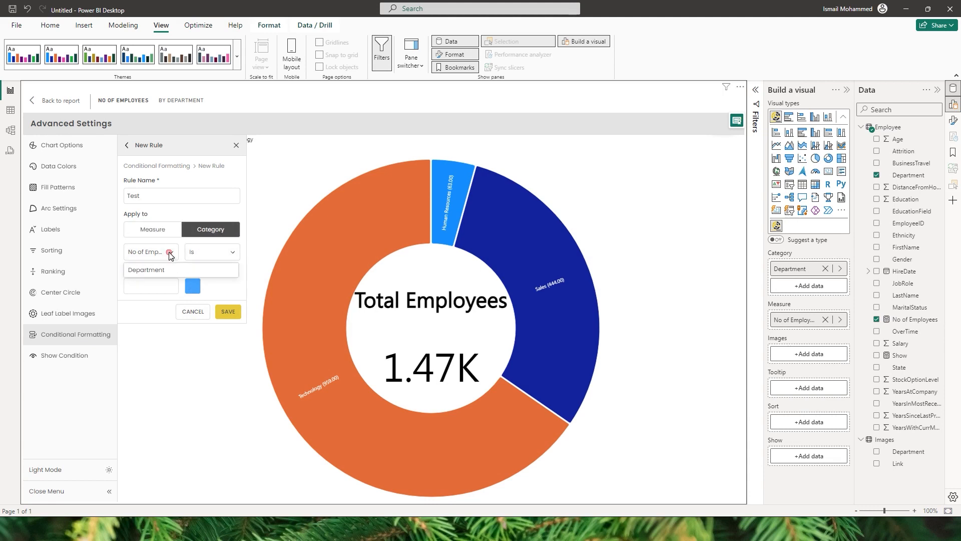
{"action": "left_click", "coordinate": [160, 270]}
{"action": "left_click", "coordinate": [202, 256]}
{"action": "left_click", "coordinate": [201, 260]}
{"action": "left_click", "coordinate": [156, 293]}
{"action": "type", "text": "Technology"}
Set the Test rule's color to yellow F8E71C and save the rule.
{"action": "left_click", "coordinate": [193, 285]}
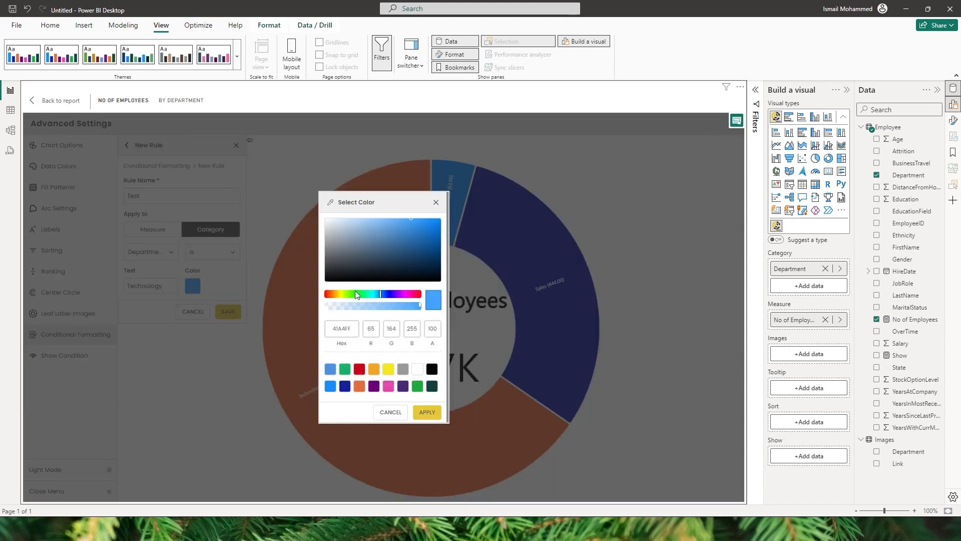
{"action": "left_click", "coordinate": [389, 370]}
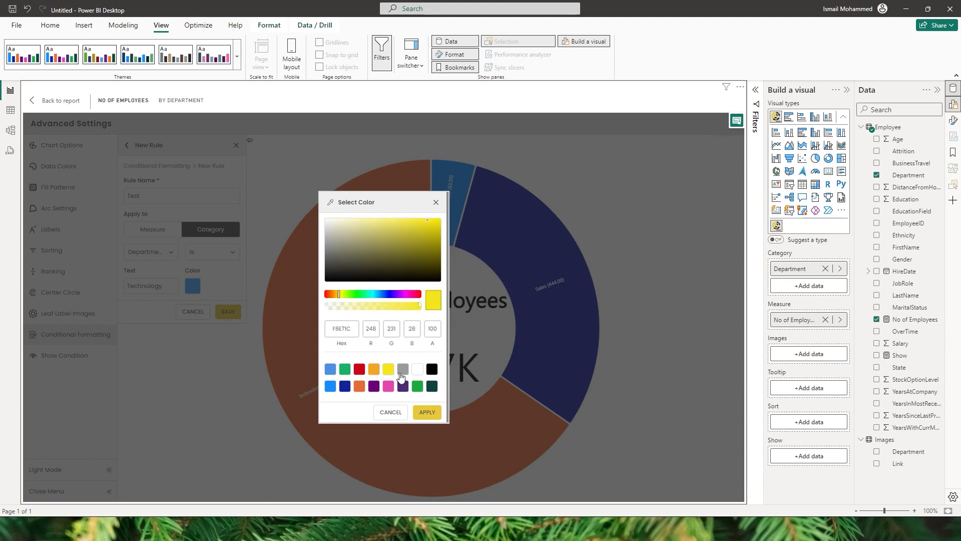
{"action": "left_click", "coordinate": [427, 412]}
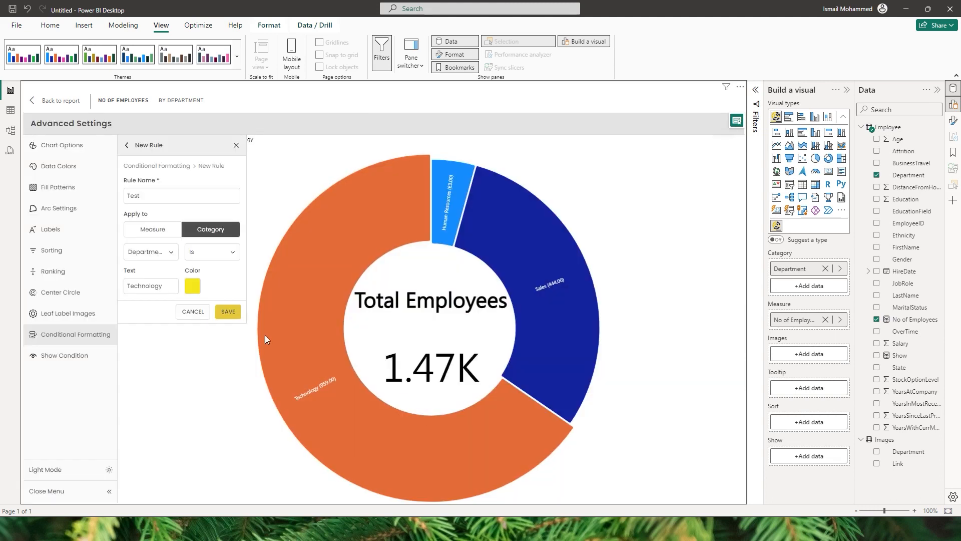
{"action": "left_click", "coordinate": [229, 311]}
{"action": "mouse_move", "coordinate": [339, 404]}
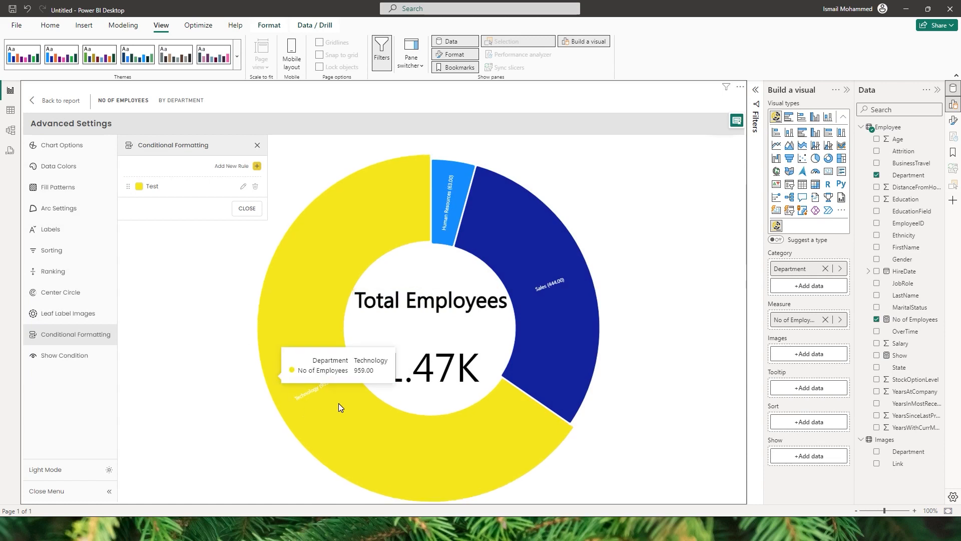
Look at the blank form for another rule and the Show Condition settings, and return to the report page.
{"action": "left_click", "coordinate": [233, 167]}
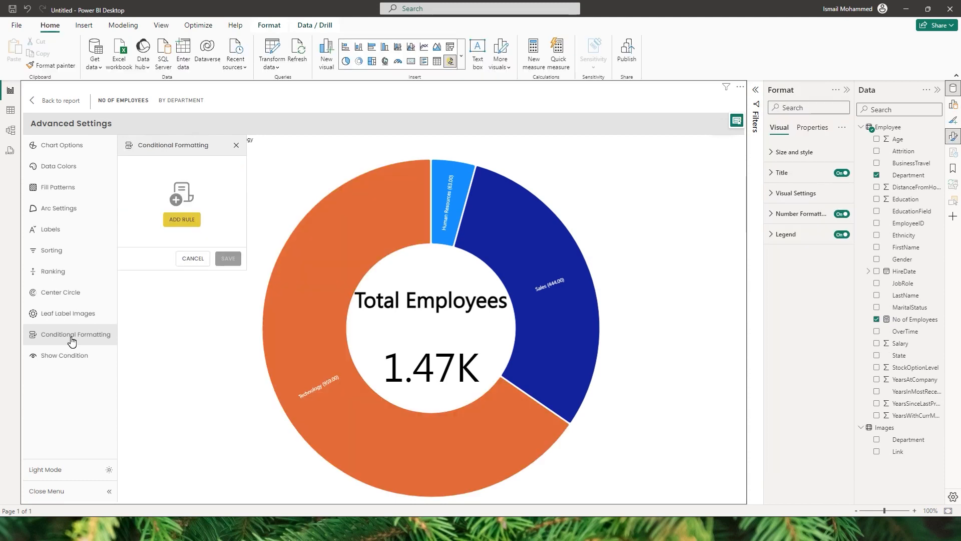
{"action": "left_click", "coordinate": [75, 364]}
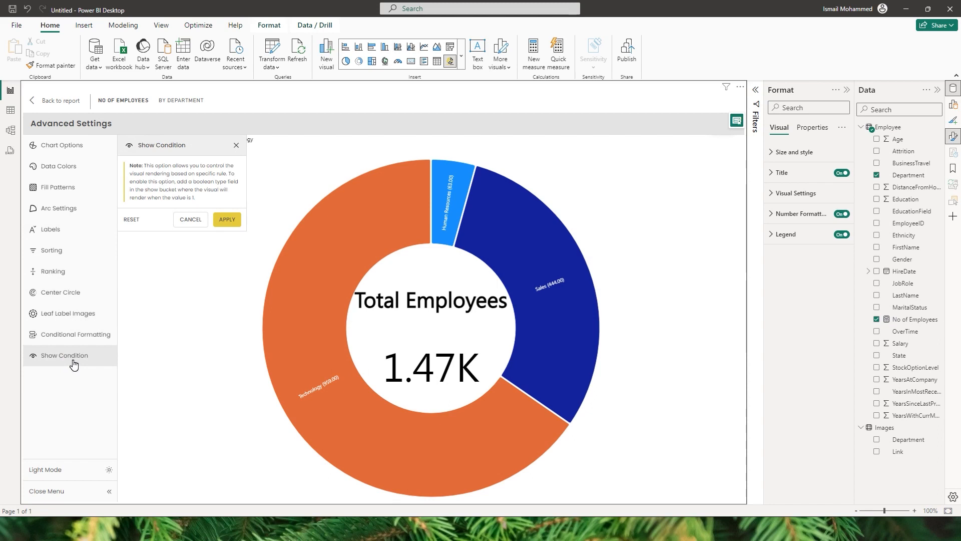
{"action": "left_click", "coordinate": [42, 102]}
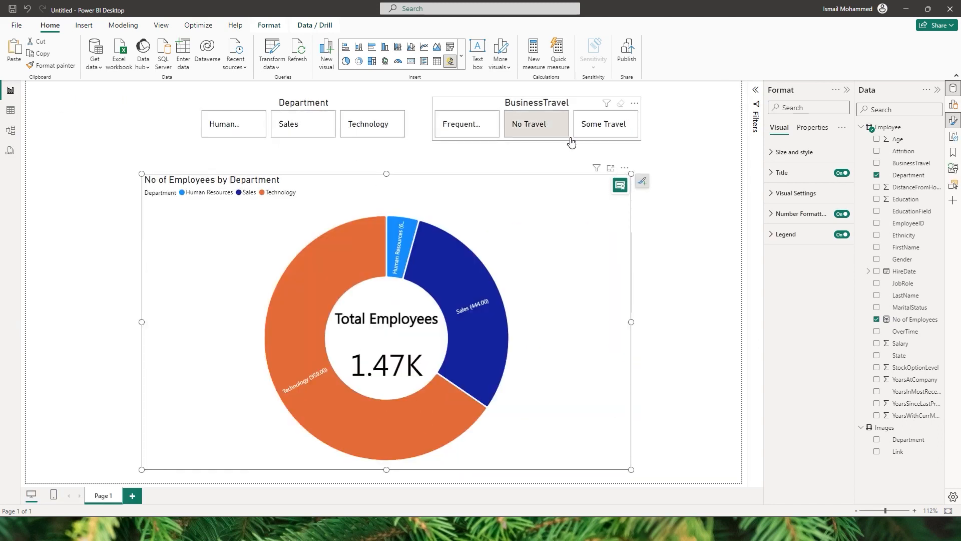
{"action": "left_click", "coordinate": [665, 241]}
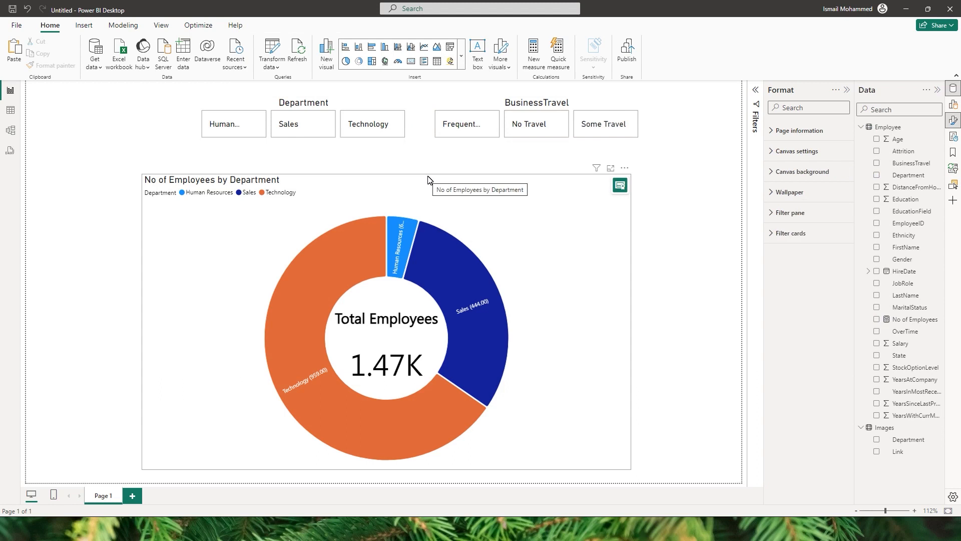
Filter the chart to Human Resources and No Travel with the Department and BusinessTravel slicers, and clear both selections.
{"action": "left_click", "coordinate": [253, 136]}
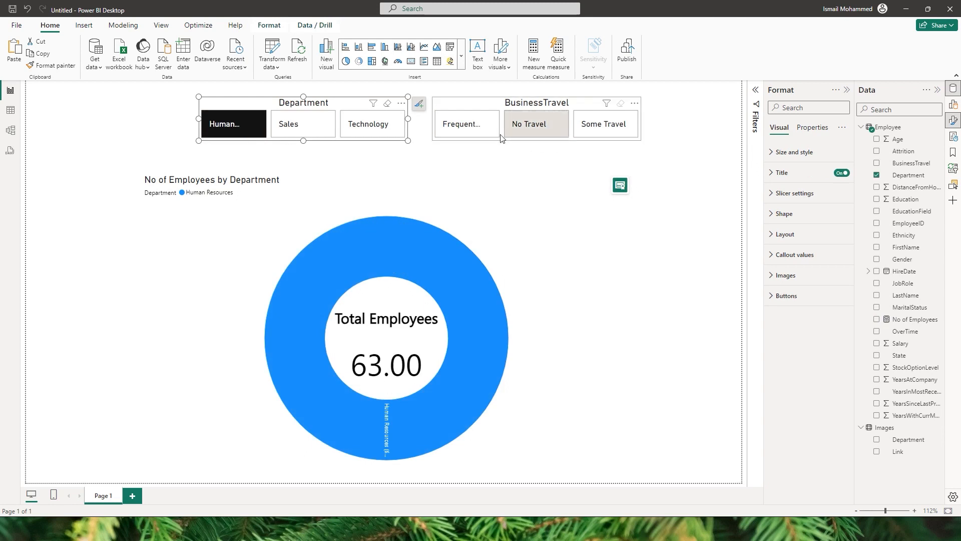
{"action": "left_click", "coordinate": [514, 132]}
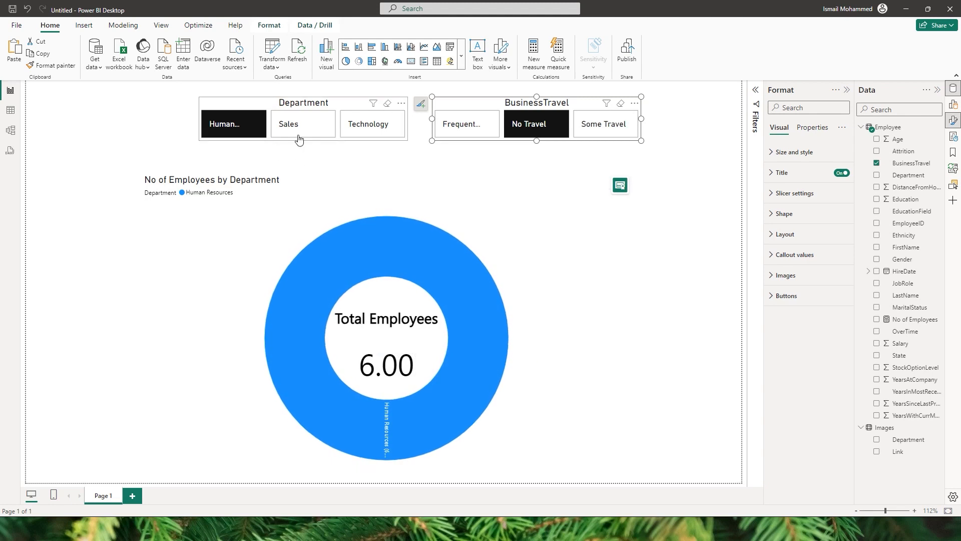
{"action": "left_click", "coordinate": [234, 125]}
{"action": "left_click", "coordinate": [529, 125]}
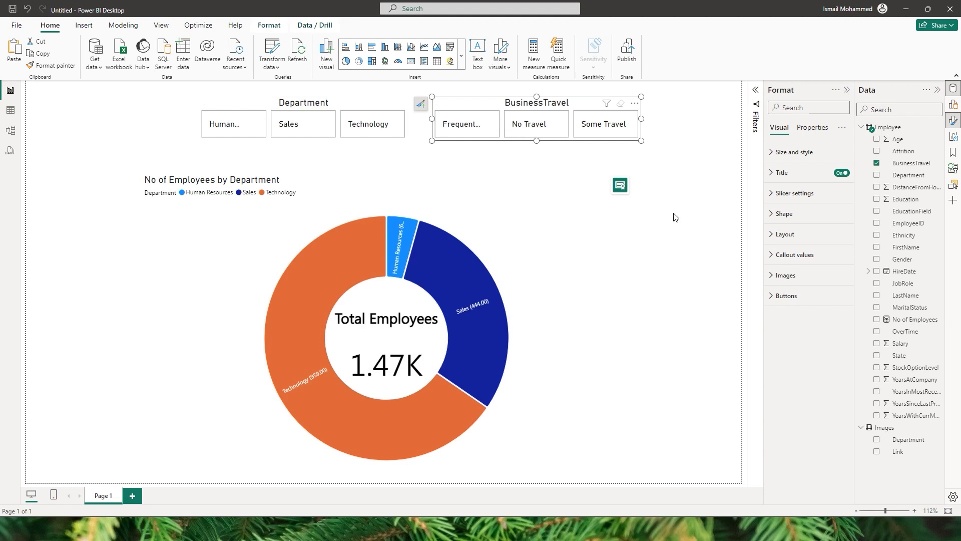
Create a new measure named Show in the Employee table and begin its formula with an IF function.
{"action": "left_click", "coordinate": [938, 128]}
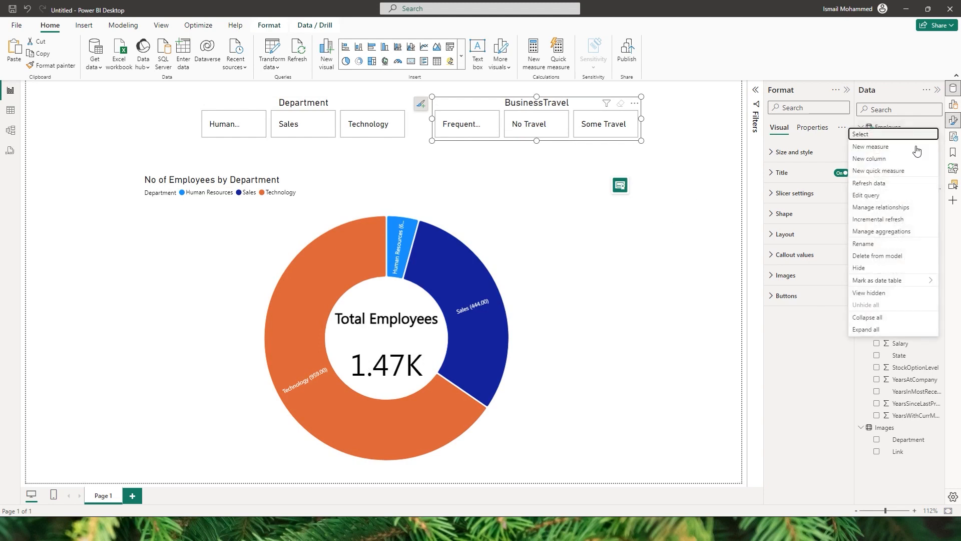
{"action": "left_click", "coordinate": [877, 147]}
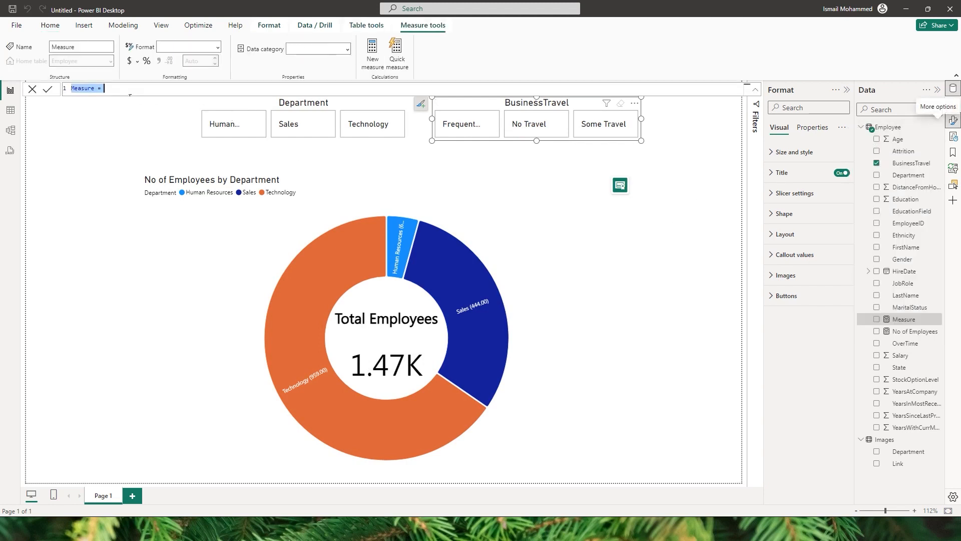
{"action": "type", "text": "Show"}
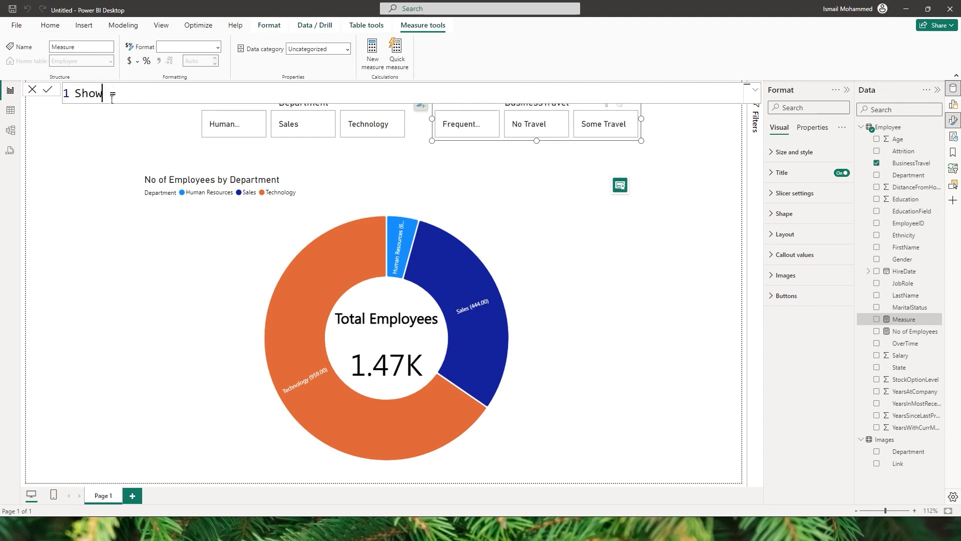
{"action": "left_click", "coordinate": [125, 98]}
{"action": "type", "text": "IF("}
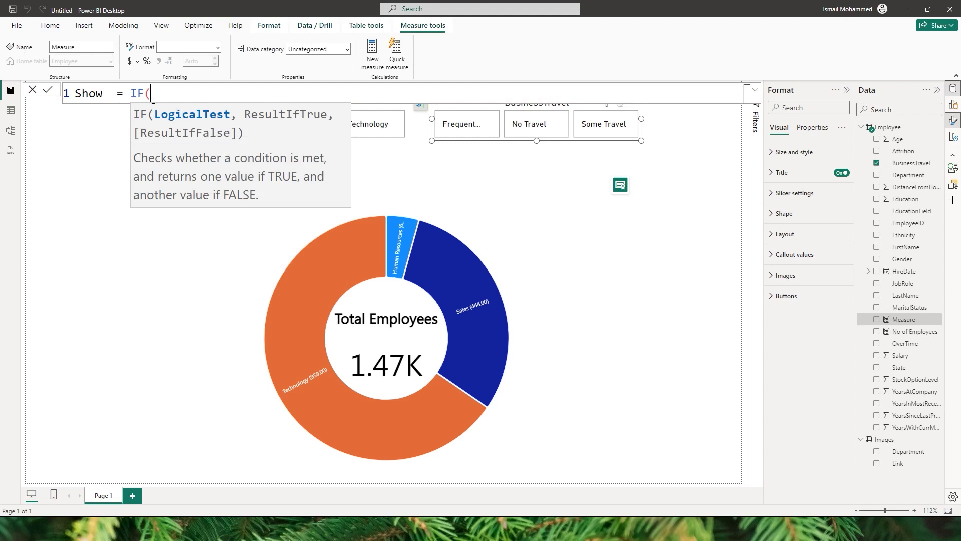
{"action": "type", "text": "is"}
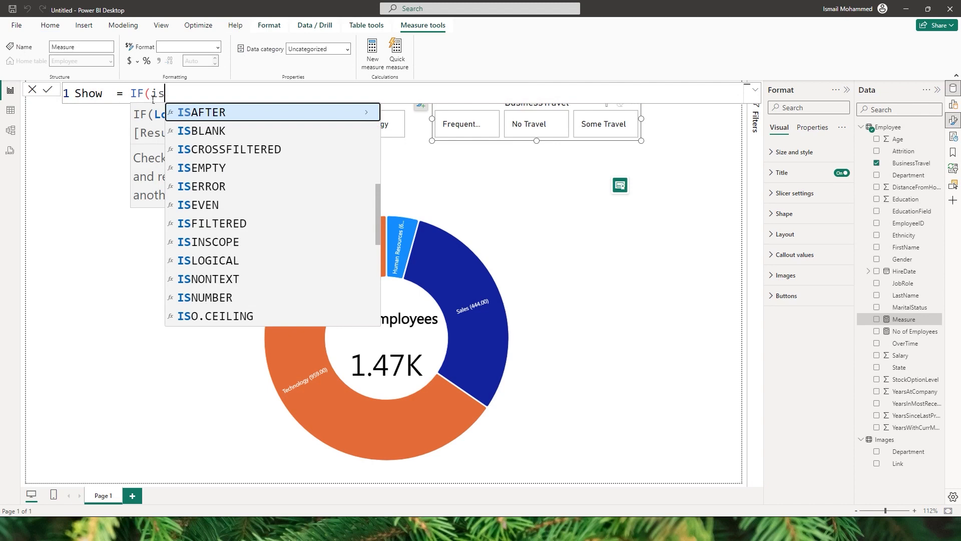
Enter ISFILTERED(Employee[Department]) as the first condition of the Show measure's IF test.
{"action": "key", "text": "Down"}
{"action": "key", "text": "Down"}
{"action": "key", "text": "Down"}
{"action": "key", "text": "Down"}
{"action": "key", "text": "Down"}
{"action": "key", "text": "Down"}
{"action": "key", "text": "Tab"}
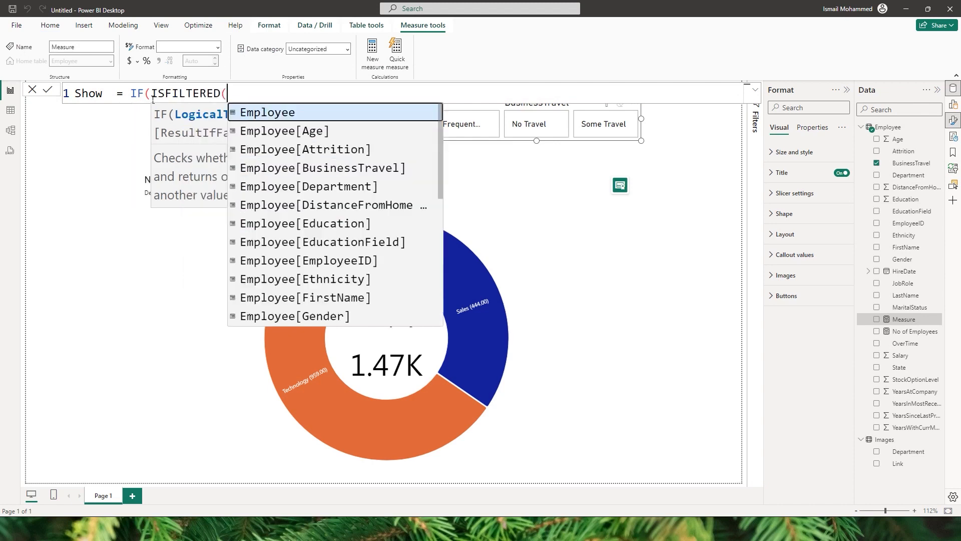
{"action": "type", "text": "depa"}
{"action": "key", "text": "Tab"}
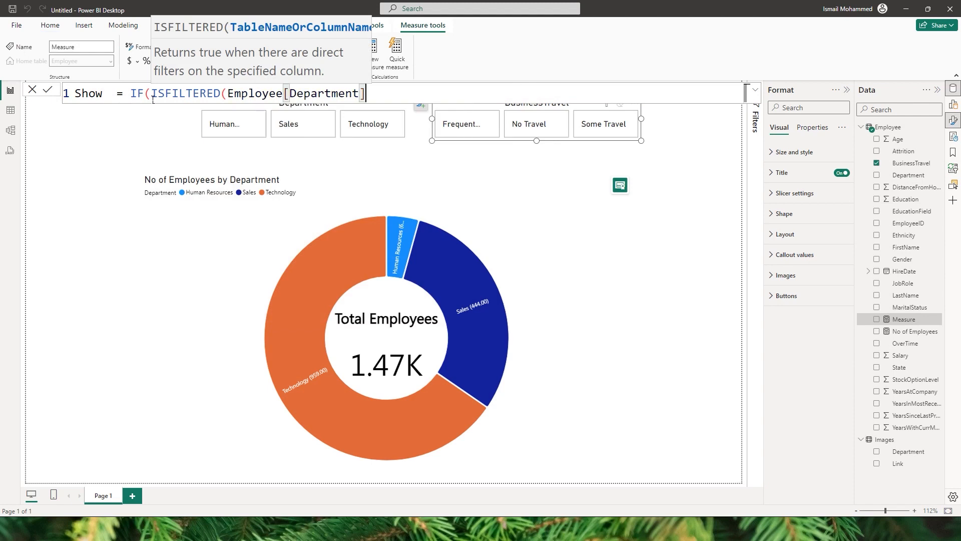
{"action": "type", "text": ")"}
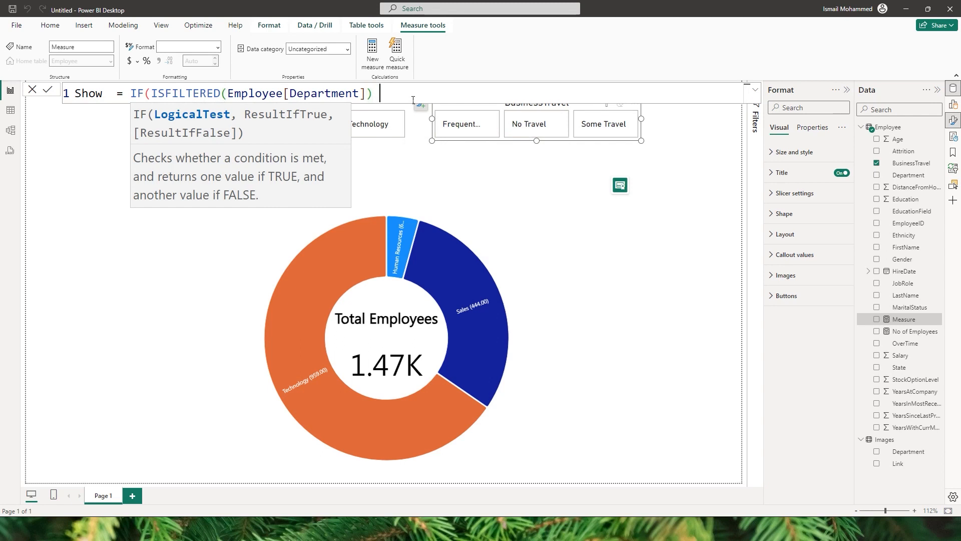
{"action": "type", "text": " && Is"}
Add && ISFILTERED(Employee[BusinessTravel]) as the second condition of the Show measure's IF test.
{"action": "key", "text": "Down"}
{"action": "key", "text": "Down"}
{"action": "key", "text": "Down"}
{"action": "key", "text": "Down"}
{"action": "key", "text": "Down"}
{"action": "key", "text": "Down"}
{"action": "key", "text": "Tab"}
{"action": "type", "text": "trave"}
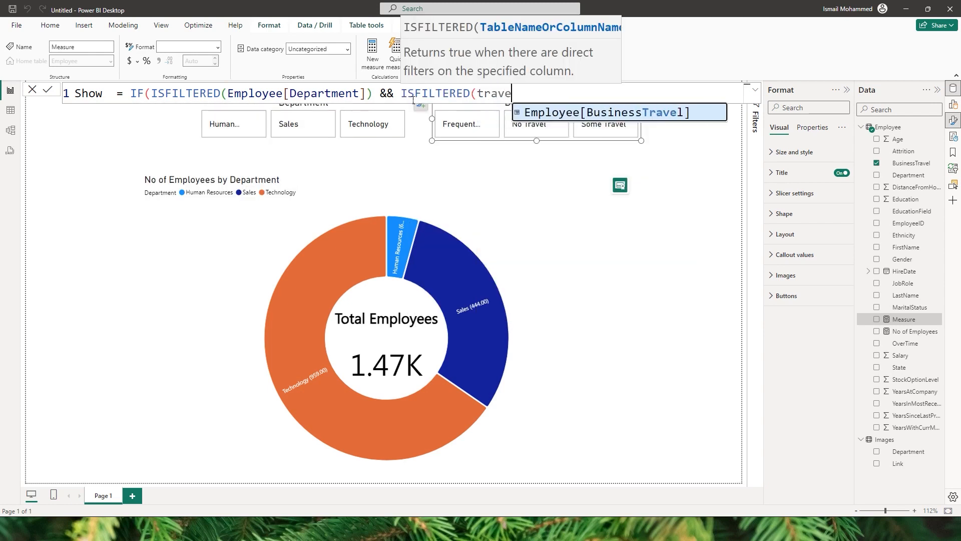
{"action": "key", "text": "Tab"}
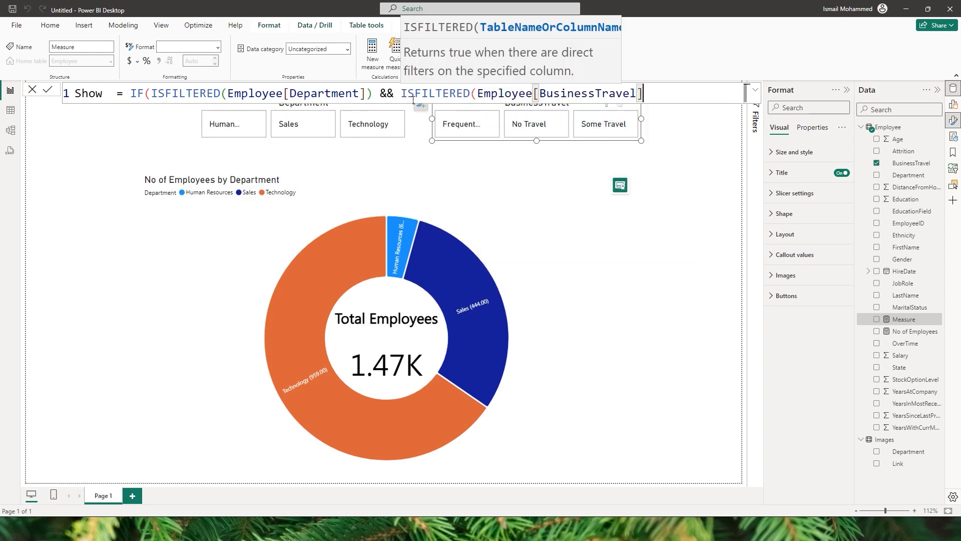
{"action": "type", "text": ")"}
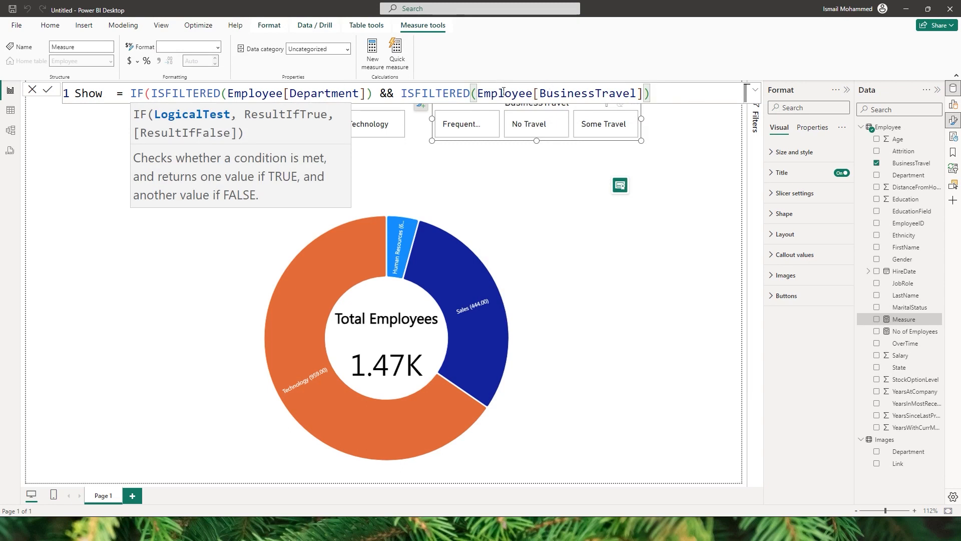
Finish the Show formula with 1 as the true result and 0 as the false result, and commit the measure.
{"action": "type", "text": ",1,0"}
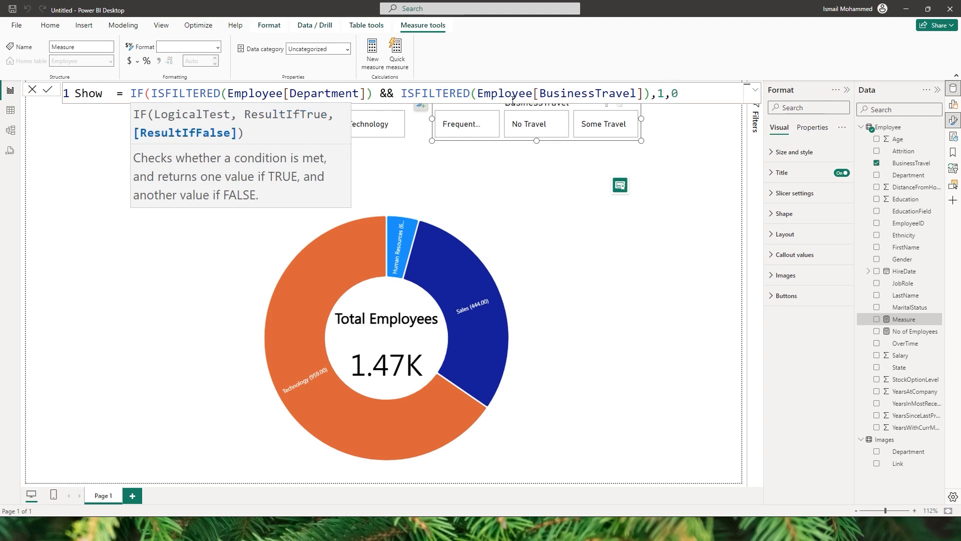
{"action": "type", "text": ")"}
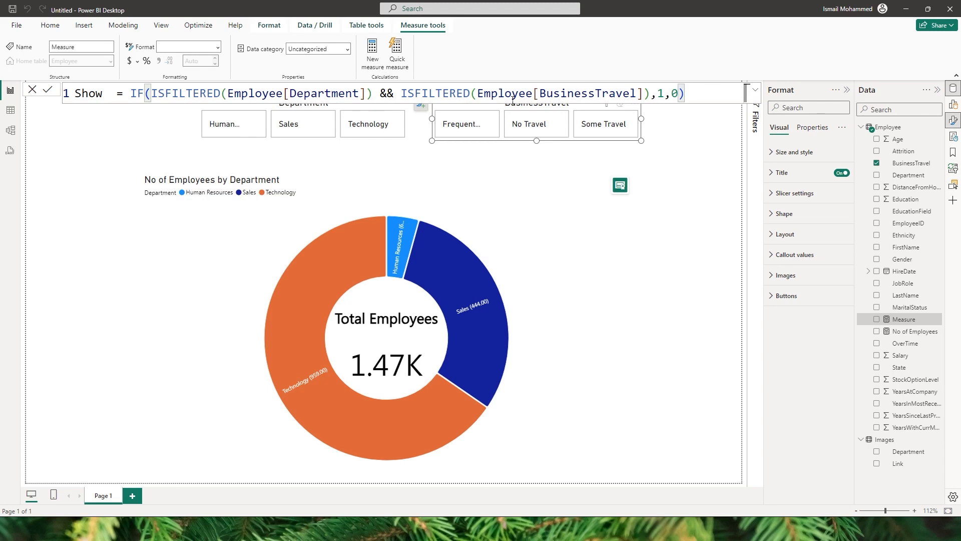
{"action": "key", "text": "Return"}
Place the Show measure on the report page as a card beside the sunburst chart, making it wider and shorter.
{"action": "left_click_drag", "start_coordinate": [907, 361], "coordinate": [671, 243]}
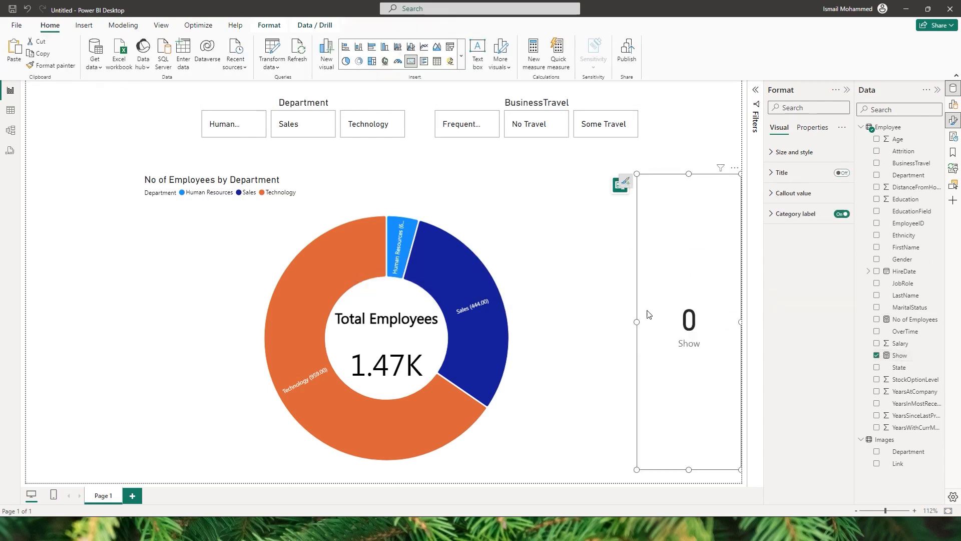
{"action": "left_click_drag", "start_coordinate": [634, 323], "coordinate": [589, 322]}
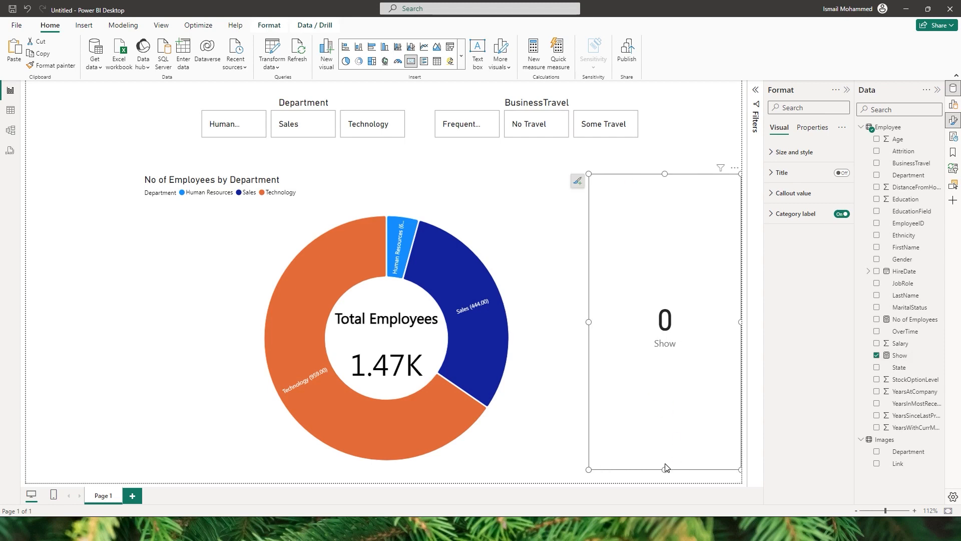
{"action": "left_click_drag", "start_coordinate": [666, 468], "coordinate": [677, 310]}
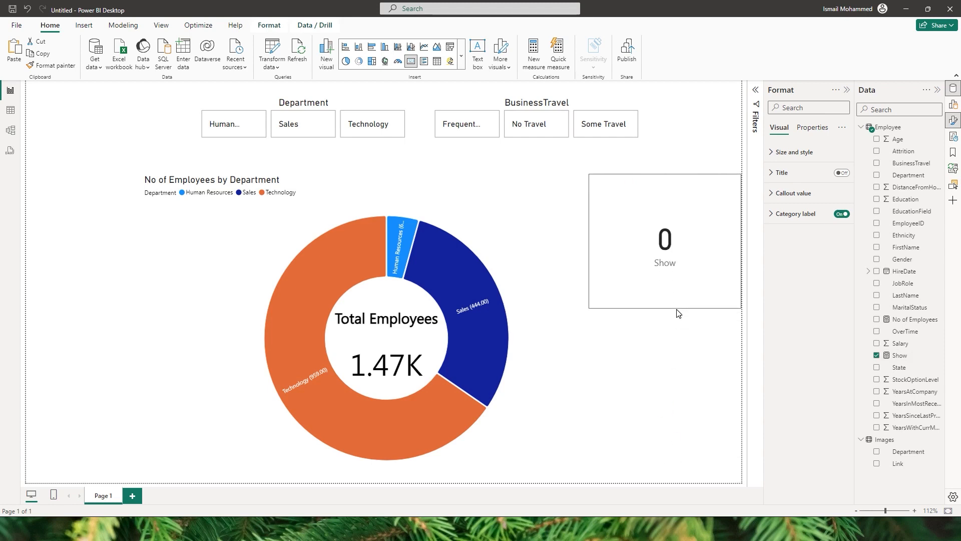
Filter the Department slicer to Human Resources and the BusinessTravel slicer to its frequent travel option to test the Show measure.
{"action": "left_click", "coordinate": [246, 133]}
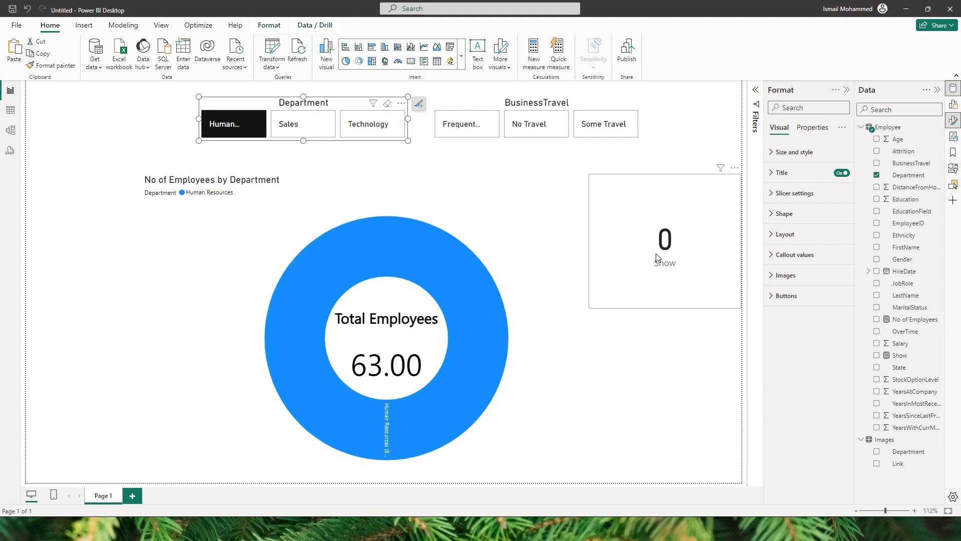
{"action": "left_click", "coordinate": [462, 129]}
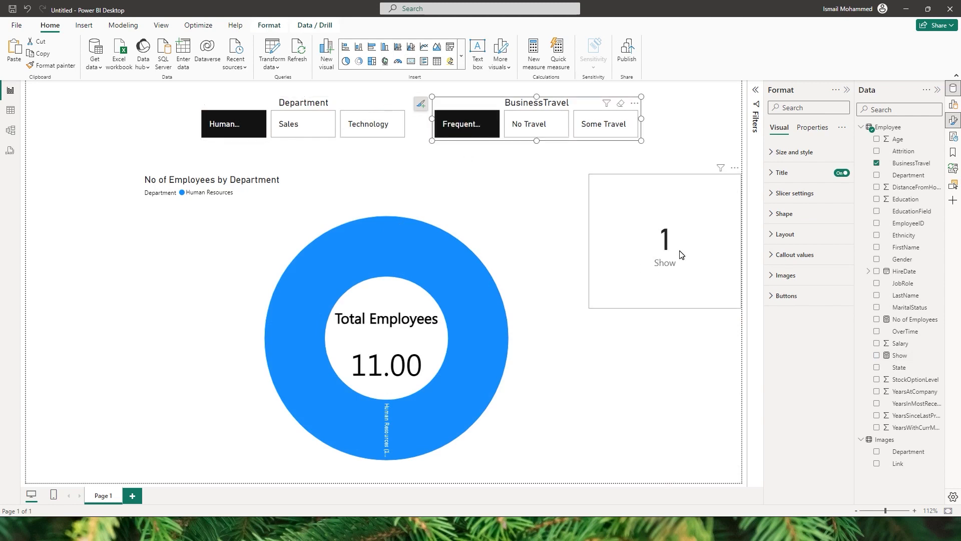
Assign the Show measure to the Show field of the sunburst chart.
{"action": "left_click", "coordinate": [476, 195]}
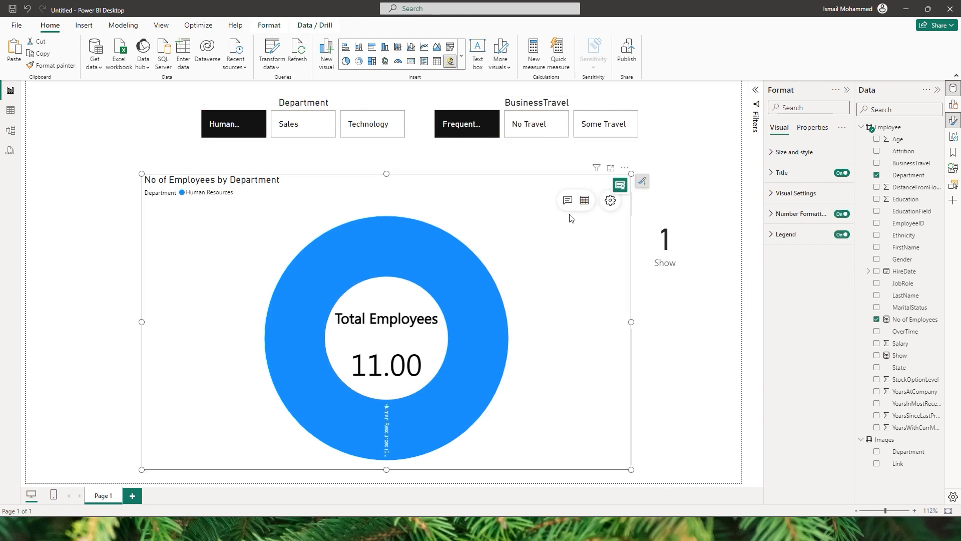
{"action": "left_click", "coordinate": [954, 107]}
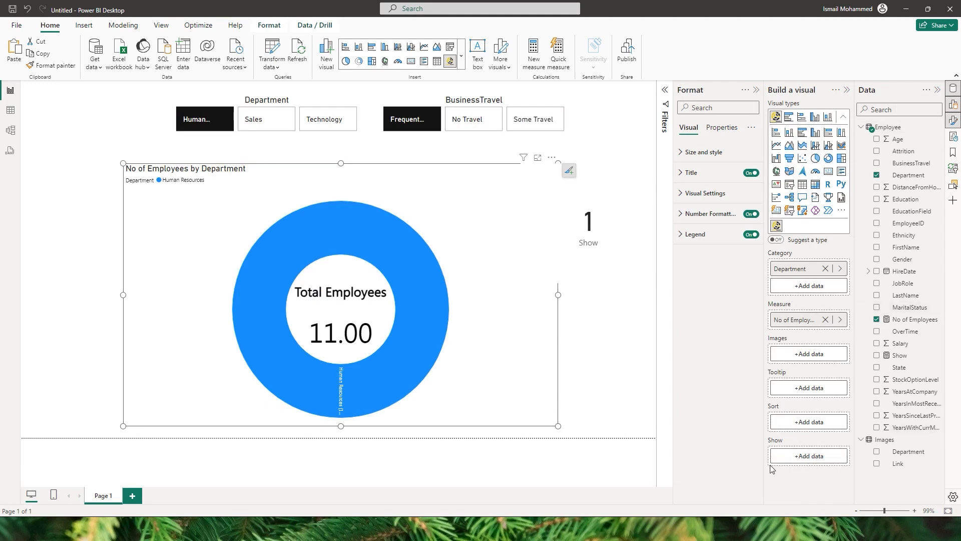
{"action": "left_click_drag", "start_coordinate": [900, 355], "coordinate": [800, 459]}
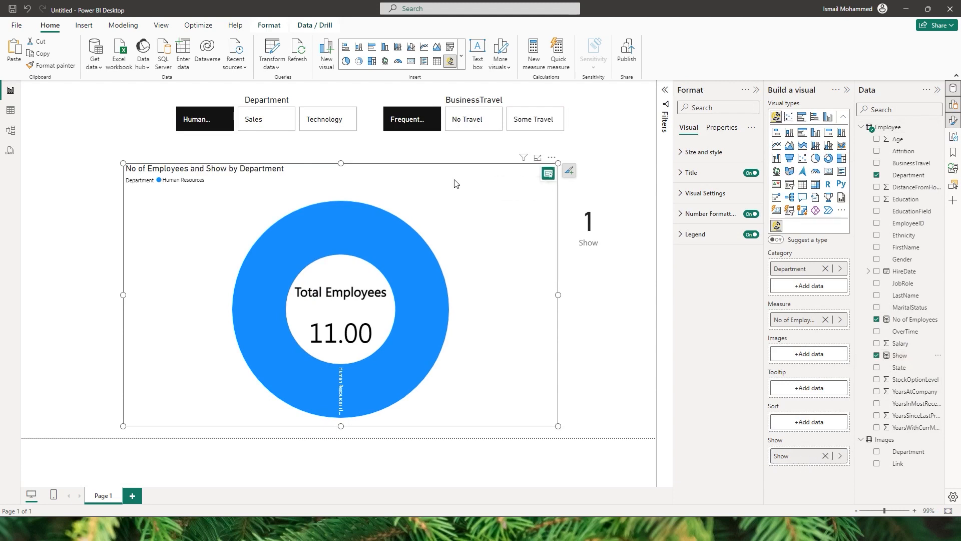
Enable Show Condition in the sunburst chart's advanced settings, with Show as the selected field.
{"action": "left_click", "coordinate": [548, 174]}
{"action": "left_click", "coordinate": [67, 356]}
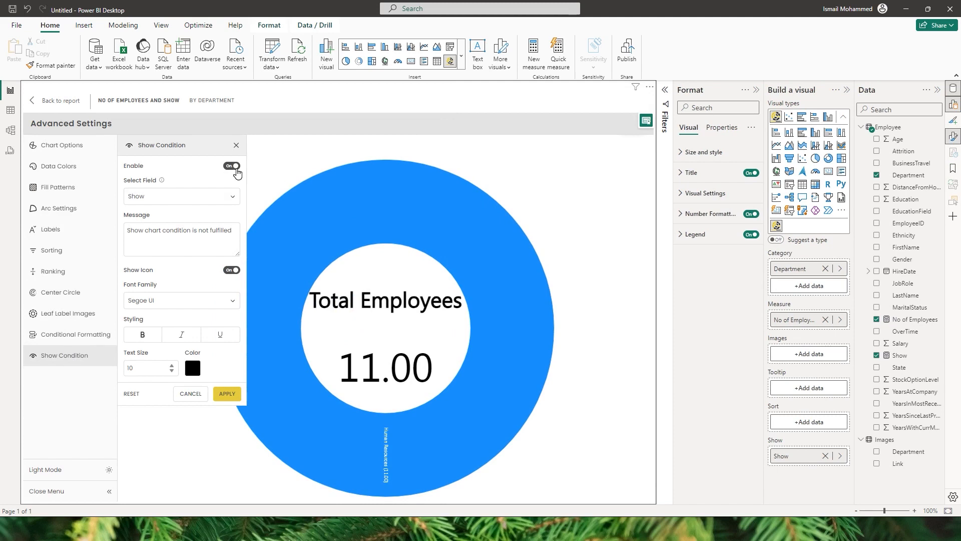
{"action": "left_click", "coordinate": [186, 197]}
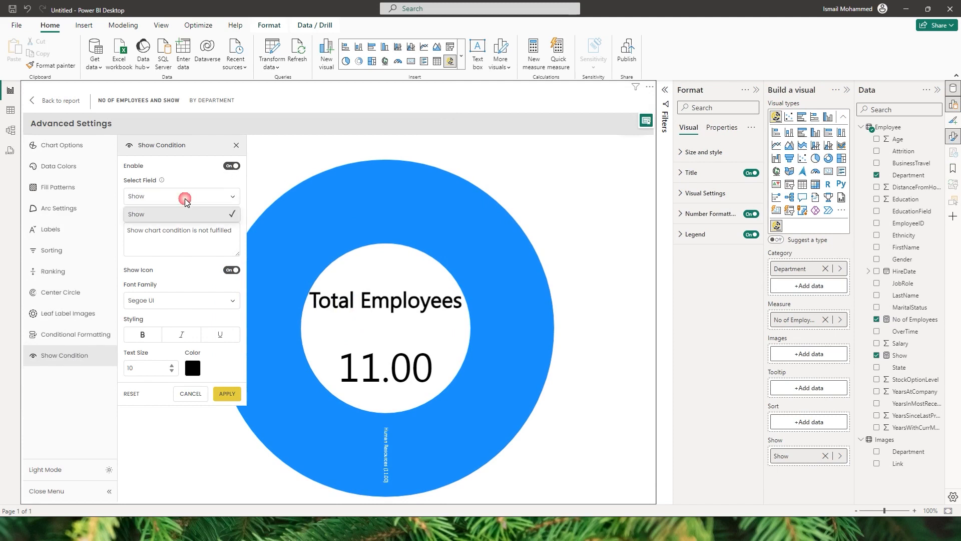
{"action": "left_click", "coordinate": [158, 219]}
Set the Show Condition message to "Please choose Department and Business Travel Field", apply it, and return to the report.
{"action": "left_click", "coordinate": [205, 241]}
{"action": "type", "text": "Please choose Department and Business Travel Field"}
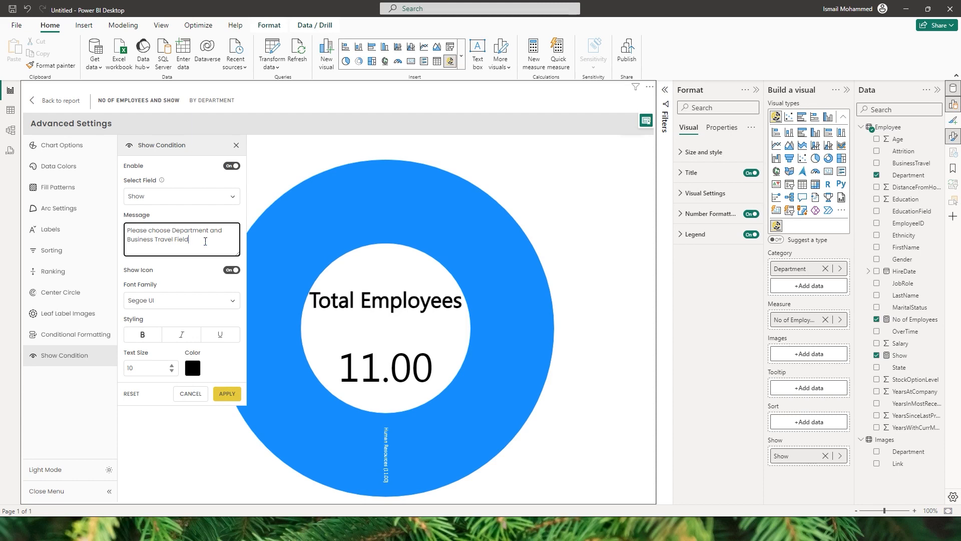
{"action": "key", "text": "ctrl+a"}
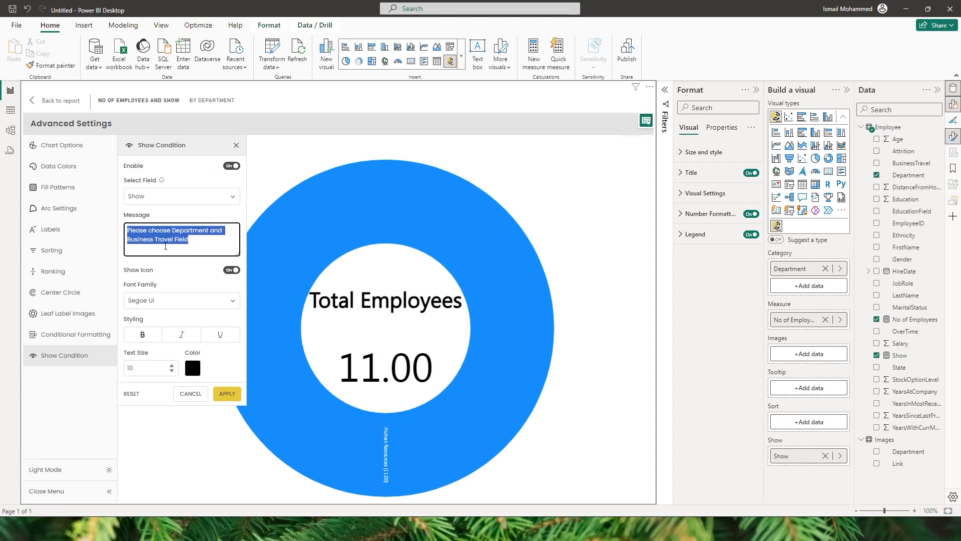
{"action": "left_click", "coordinate": [194, 246]}
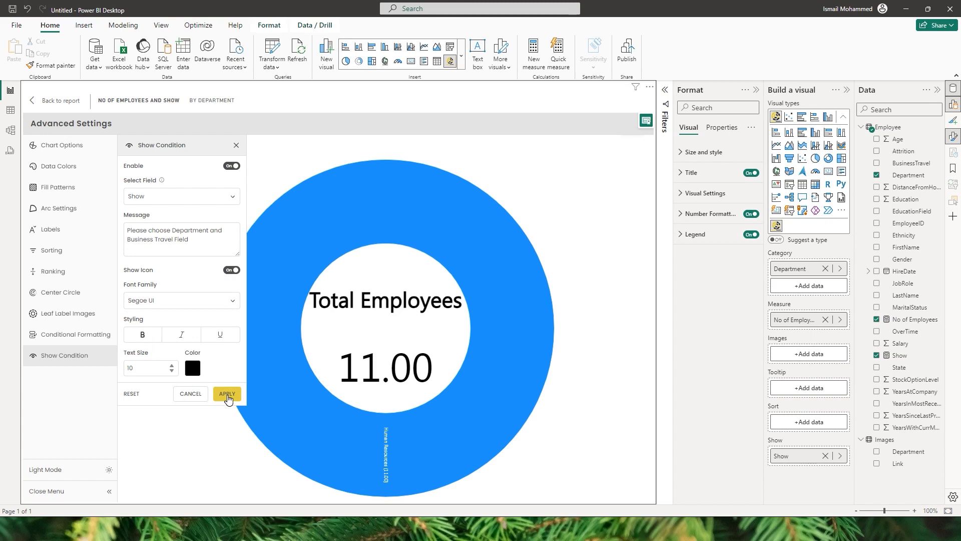
{"action": "left_click", "coordinate": [228, 394]}
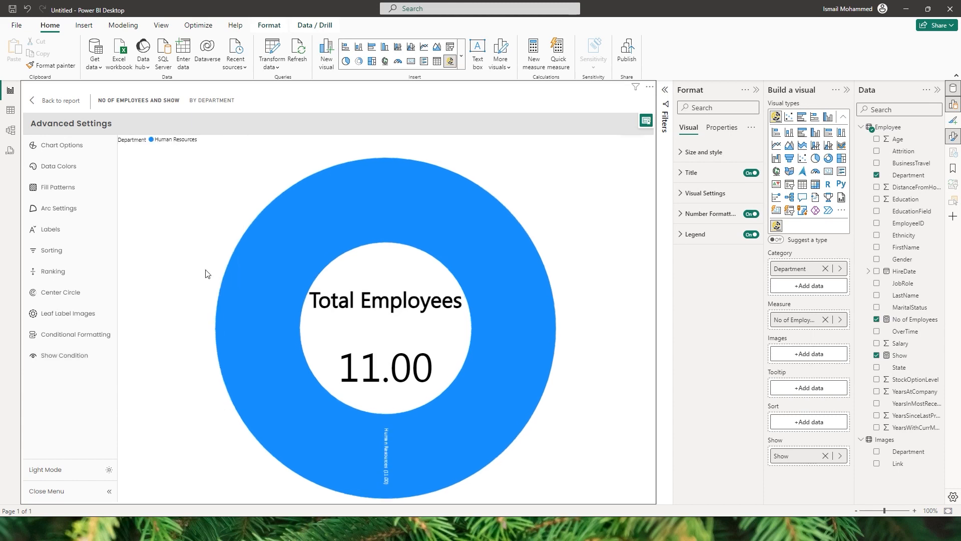
{"action": "left_click", "coordinate": [45, 103]}
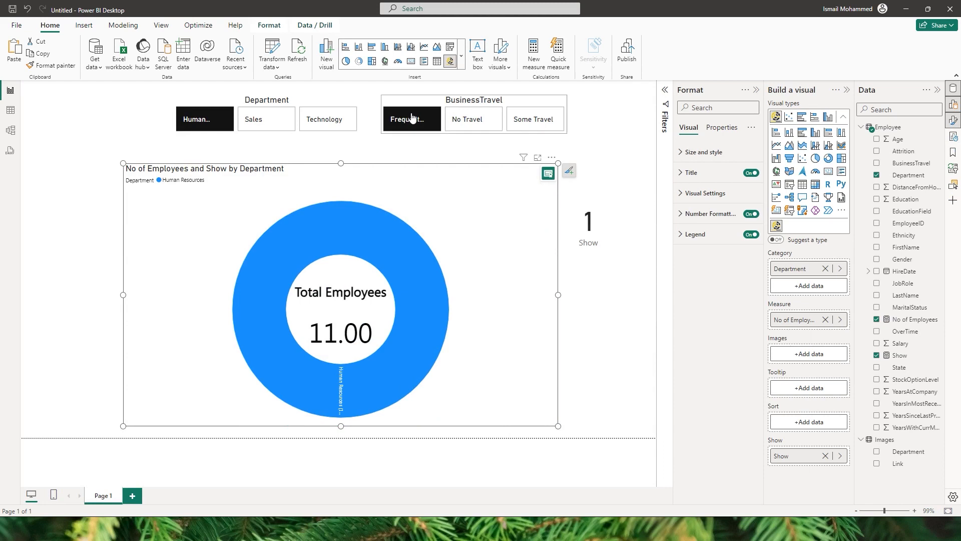
Shift the sunburst chart left and test its show condition by clearing both slicers and reselecting Human Resources and the frequent travel option.
{"action": "left_click", "coordinate": [411, 125]}
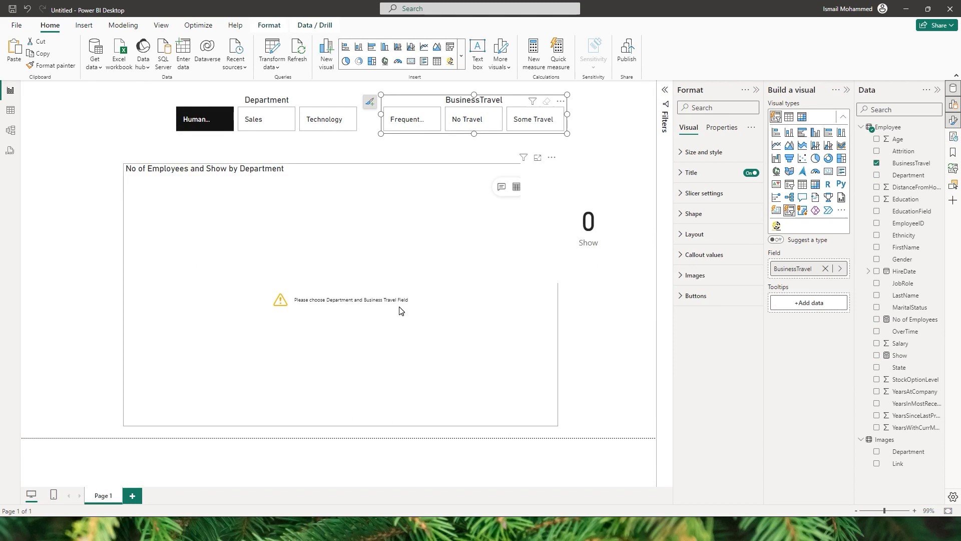
{"action": "left_click", "coordinate": [352, 255]}
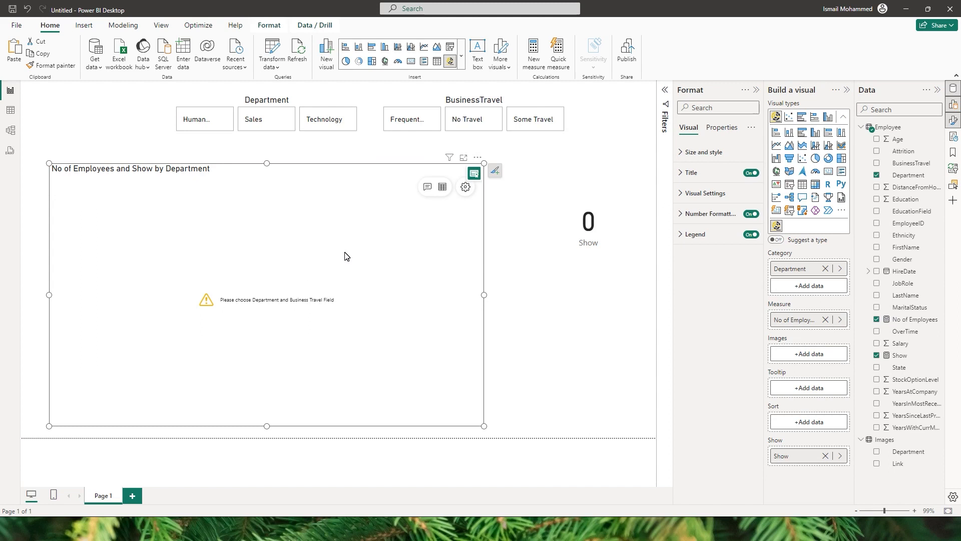
{"action": "left_click", "coordinate": [208, 129]}
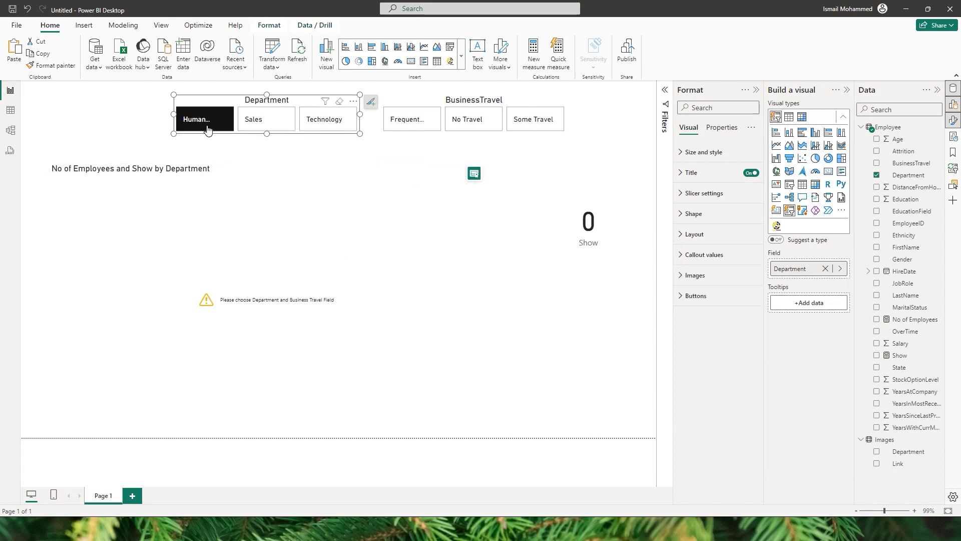
{"action": "left_click", "coordinate": [407, 122]}
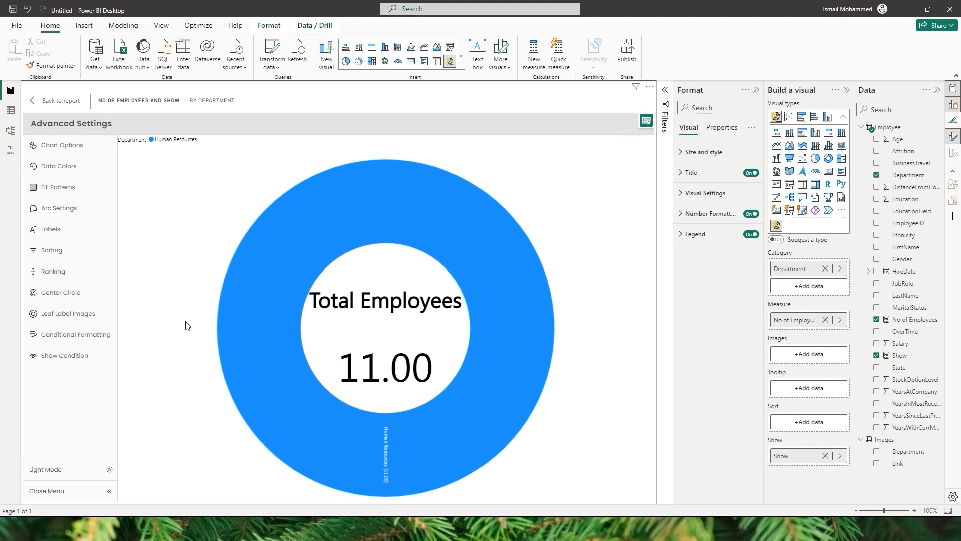
Toggle the display mode of the sunburst chart's advanced settings and return it to Light Mode.
{"action": "left_click", "coordinate": [72, 478]}
{"action": "left_click", "coordinate": [72, 478]}
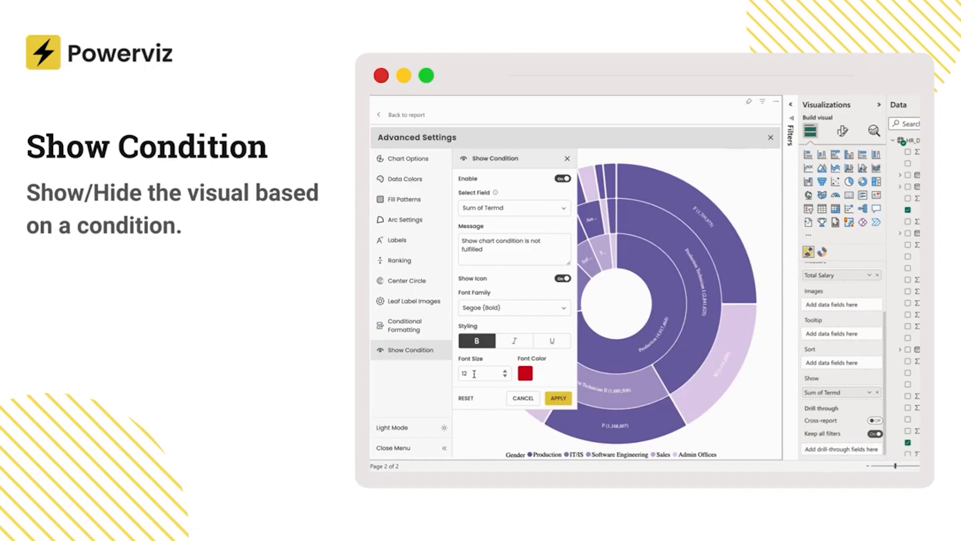
{"action": "double_click", "coordinate": [474, 374]}
{"action": "left_click", "coordinate": [556, 400]}
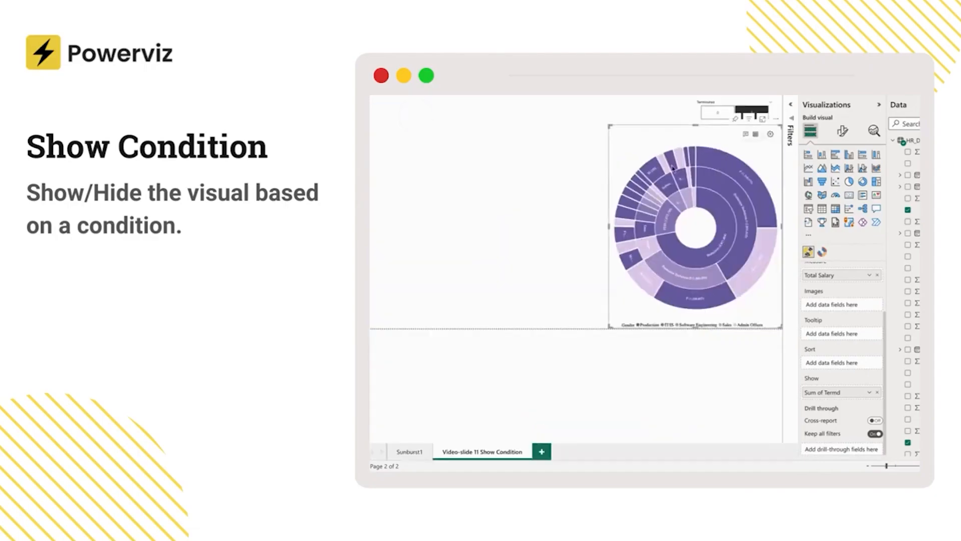
{"action": "left_click", "coordinate": [717, 112]}
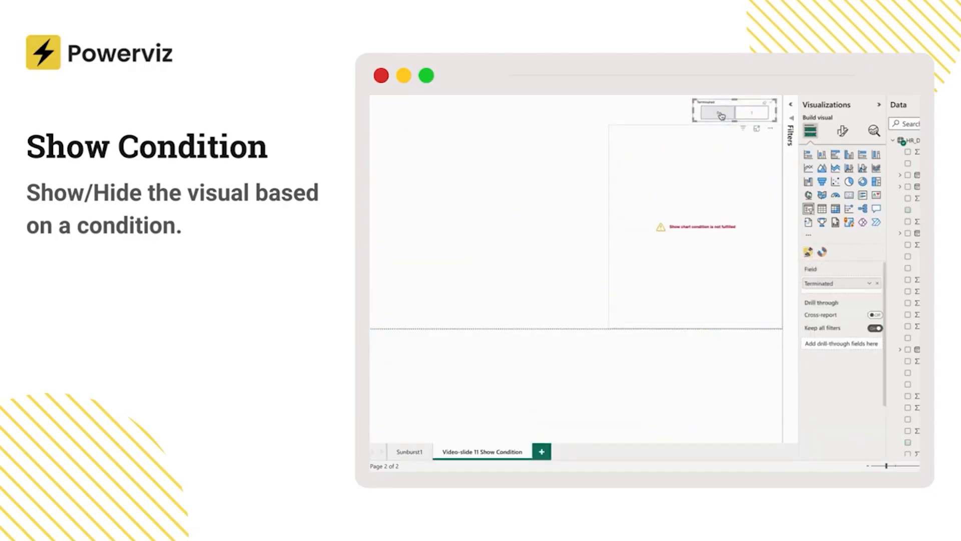